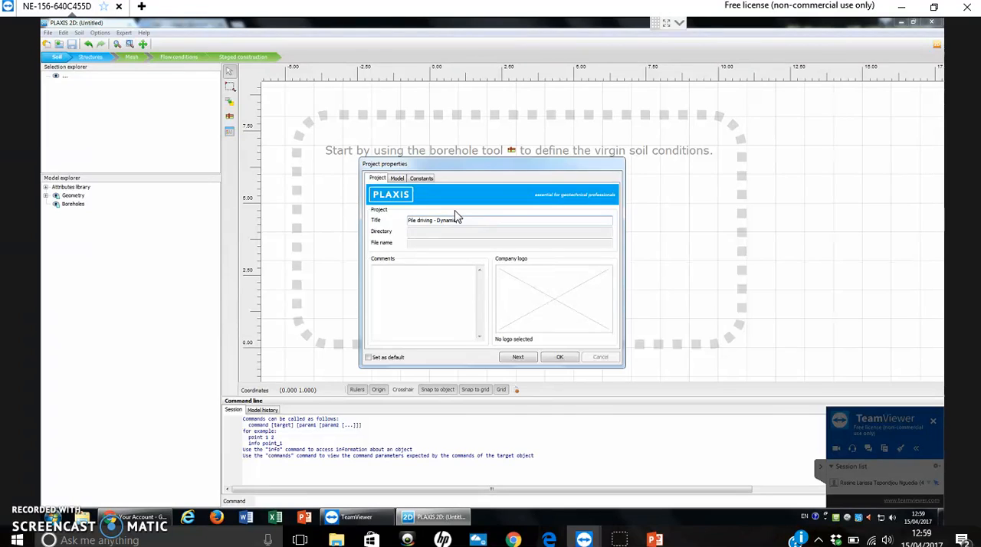
Set the project's model type to Axisymmetry in the project properties.
left_click(496, 243)
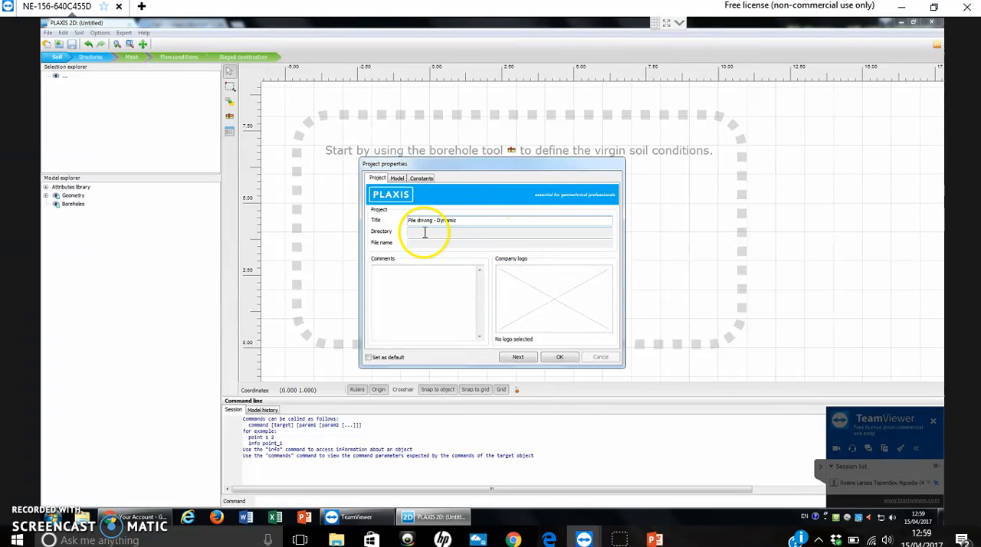
left_click(397, 178)
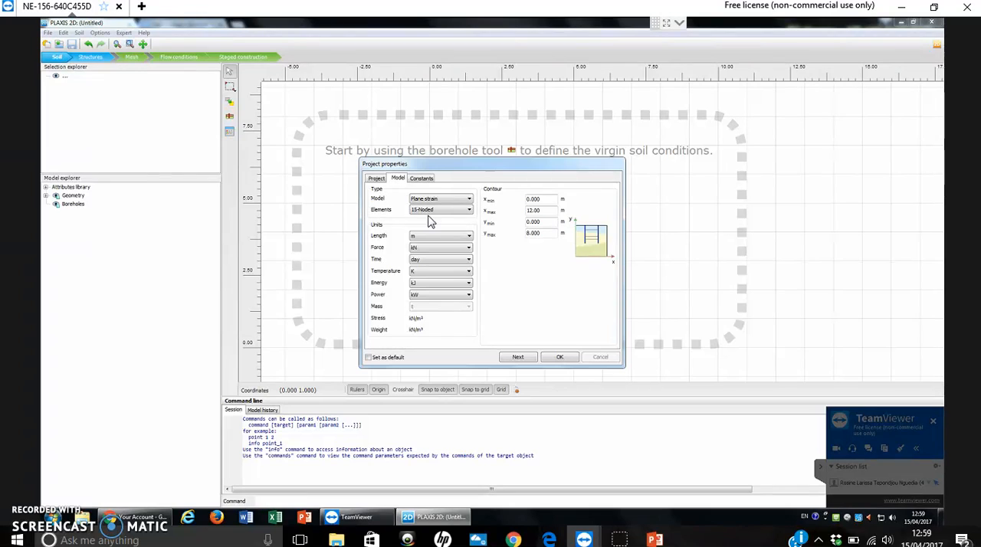
left_click(461, 199)
left_click(447, 218)
Set the model contour to x max 30 m and y max 18 m and accept the project properties.
left_click_drag(547, 210, 493, 212)
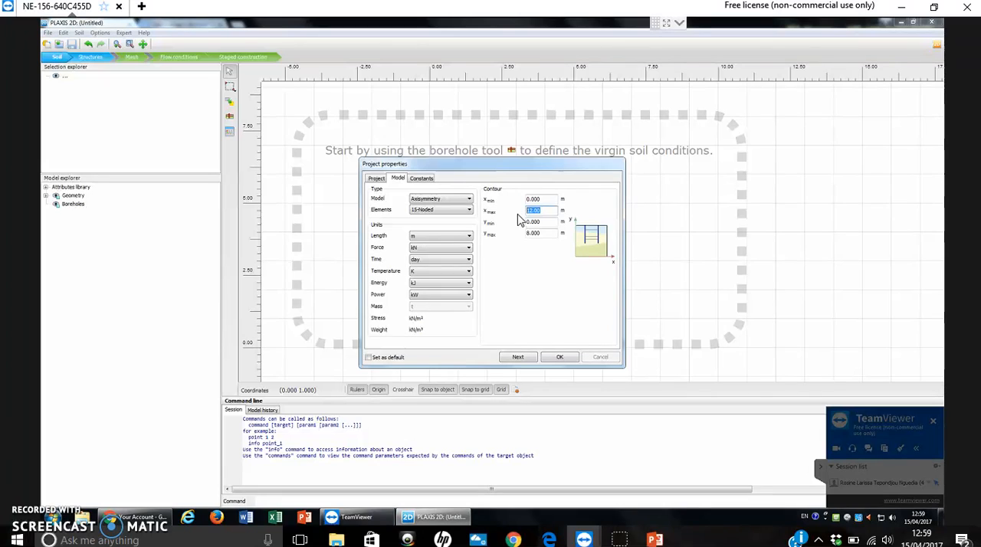
type("30")
left_click(547, 231)
double_click(553, 231)
double_click(548, 233)
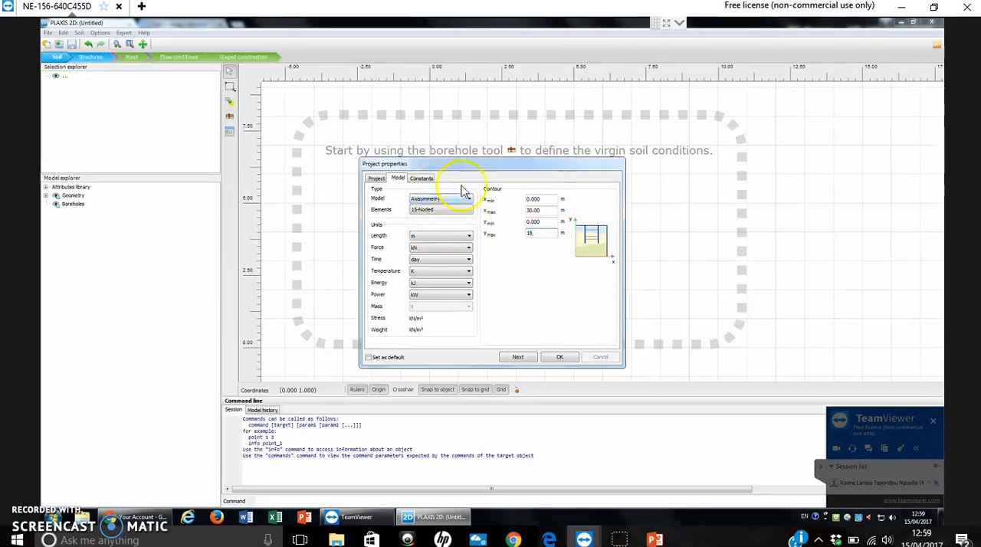
left_click(422, 178)
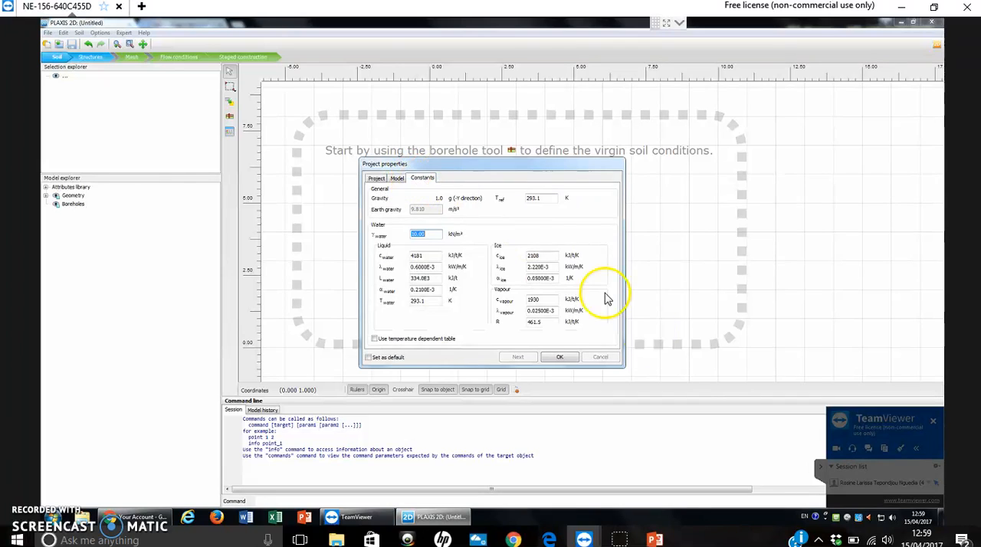
left_click(398, 178)
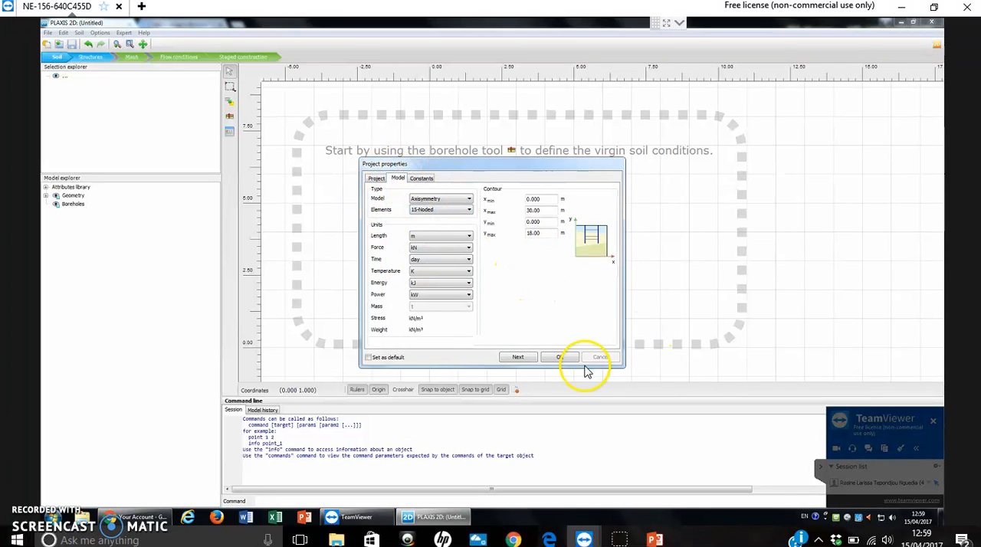
left_click(563, 357)
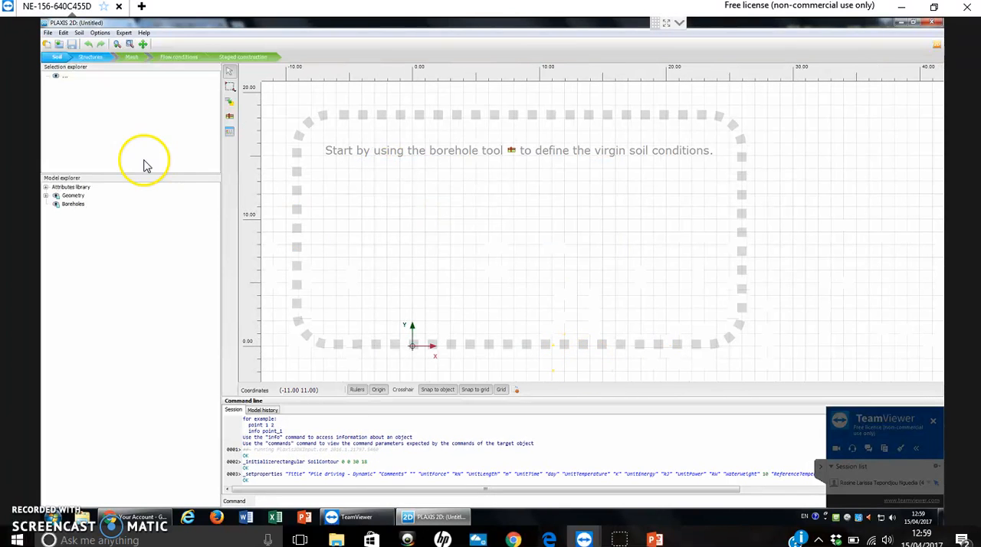
In Structures mode, draw a closed rectangle of lines through (0, 0), (30, 0), (30, 18) and (0, 18).
left_click(92, 58)
left_click(233, 151)
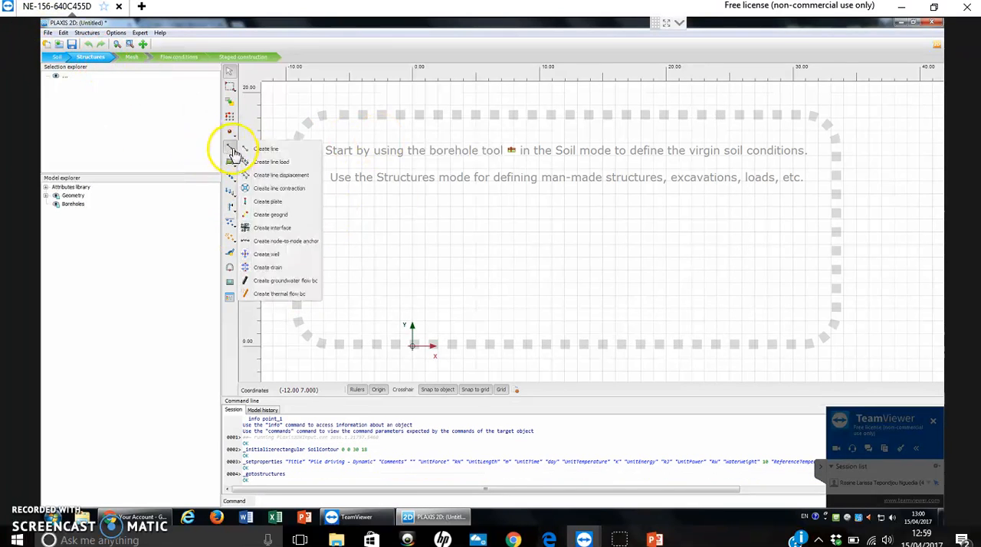
left_click(264, 149)
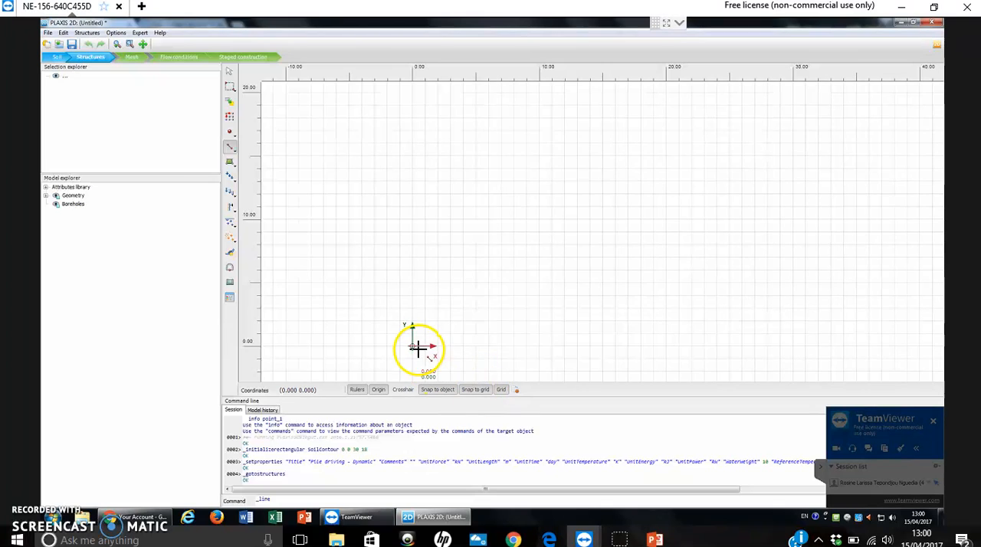
left_click(412, 347)
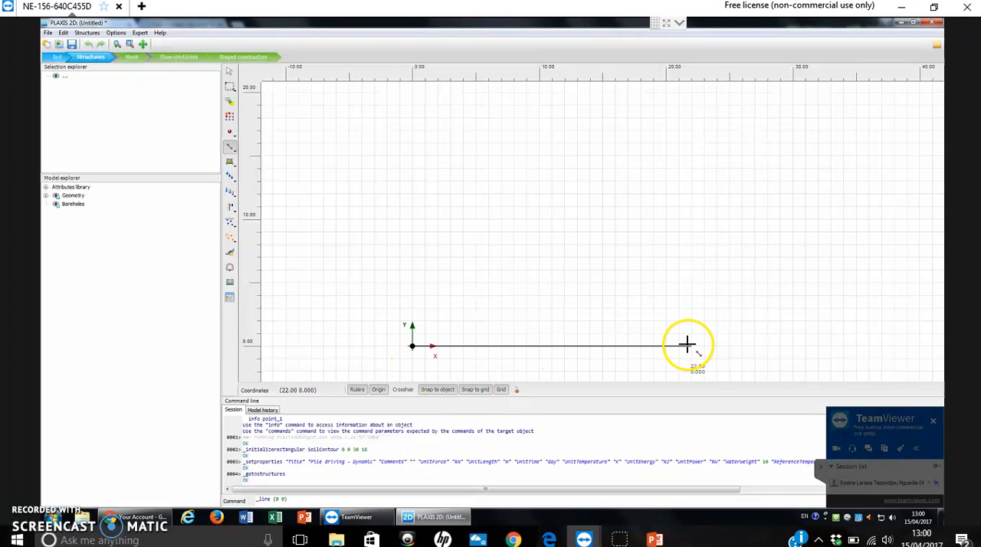
left_click(790, 345)
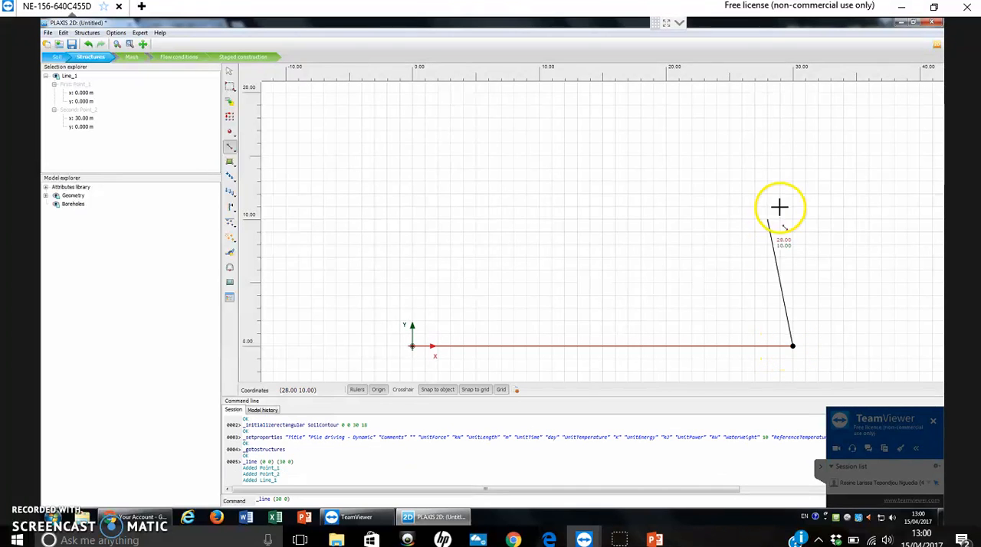
left_click(794, 118)
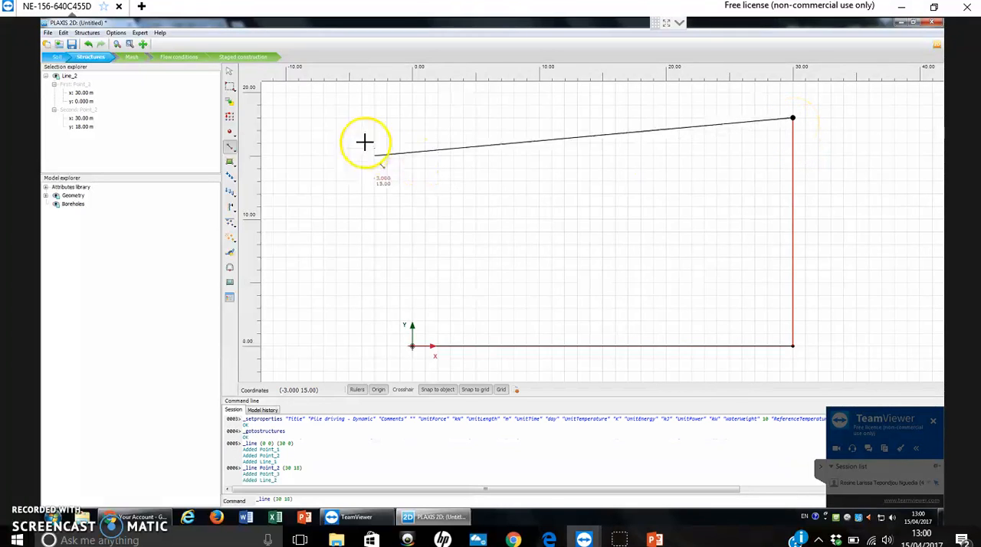
left_click(411, 118)
left_click(412, 346)
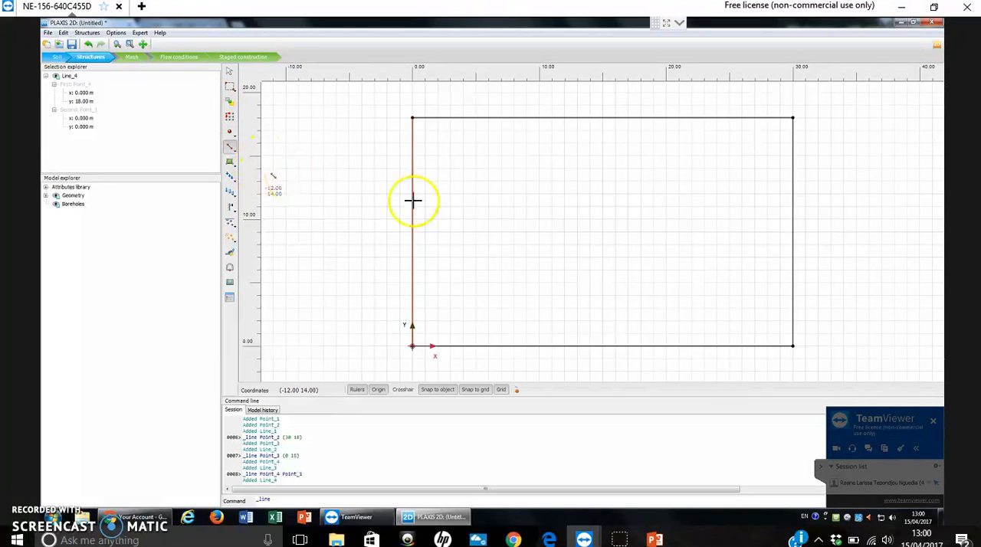
Draw a vertical line from (15, 18) on the upper boundary down to (15, 11).
left_click(589, 118)
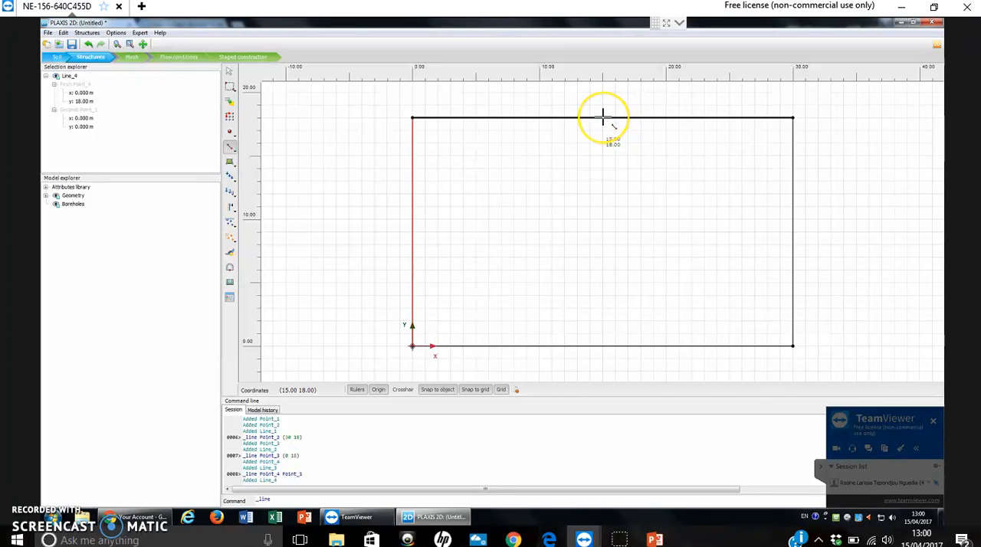
left_click(602, 118)
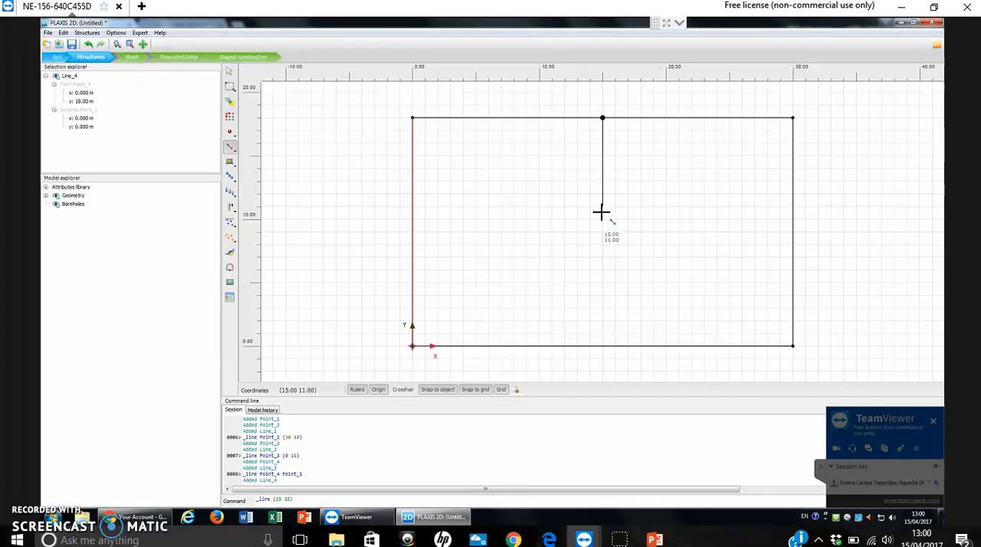
left_click(602, 208)
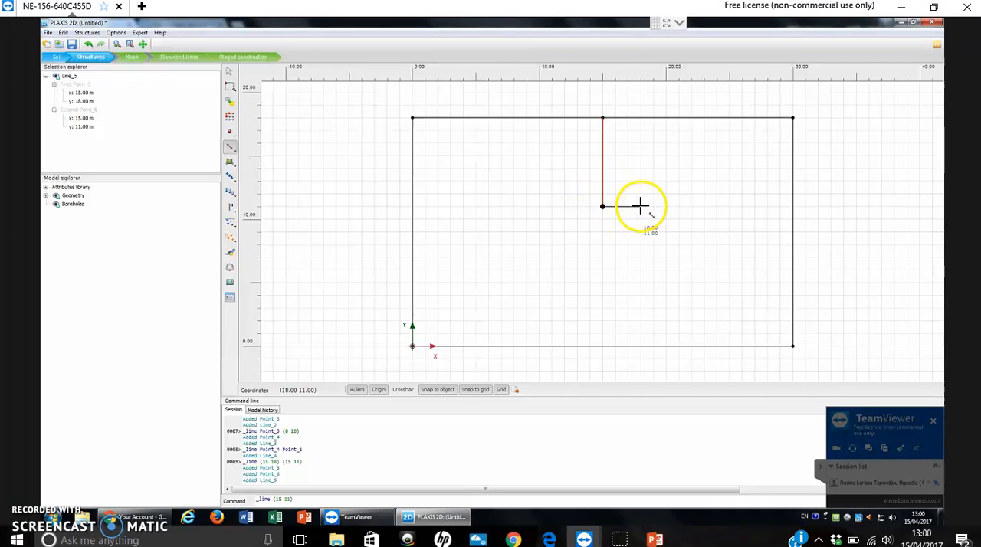
Draw a short horizontal line from (15, 11) to (16, 11) and end the line command.
scroll(640, 206, "up", 1)
scroll(633, 205, "up", 1)
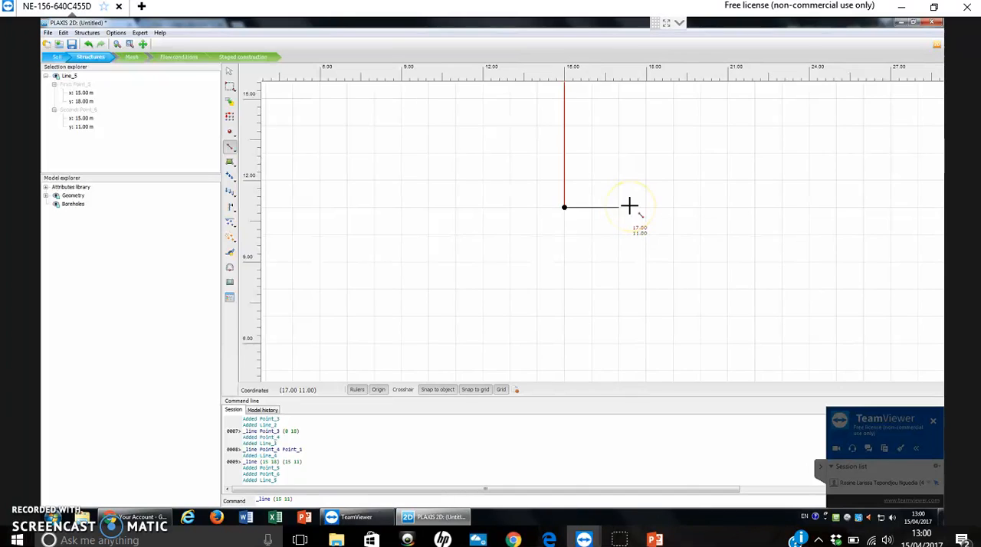
scroll(629, 206, "down", 1)
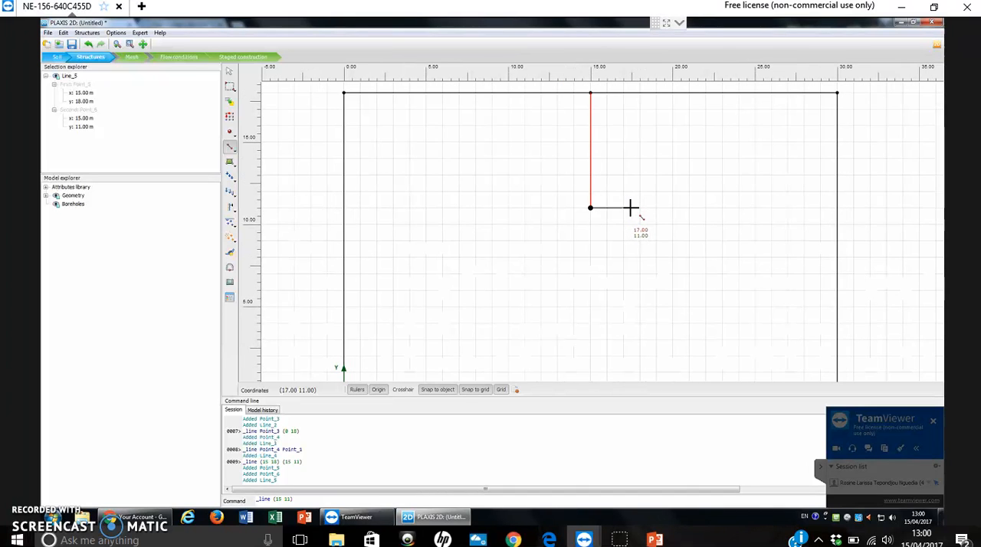
scroll(629, 207, "up", 1)
scroll(629, 207, "up", 2)
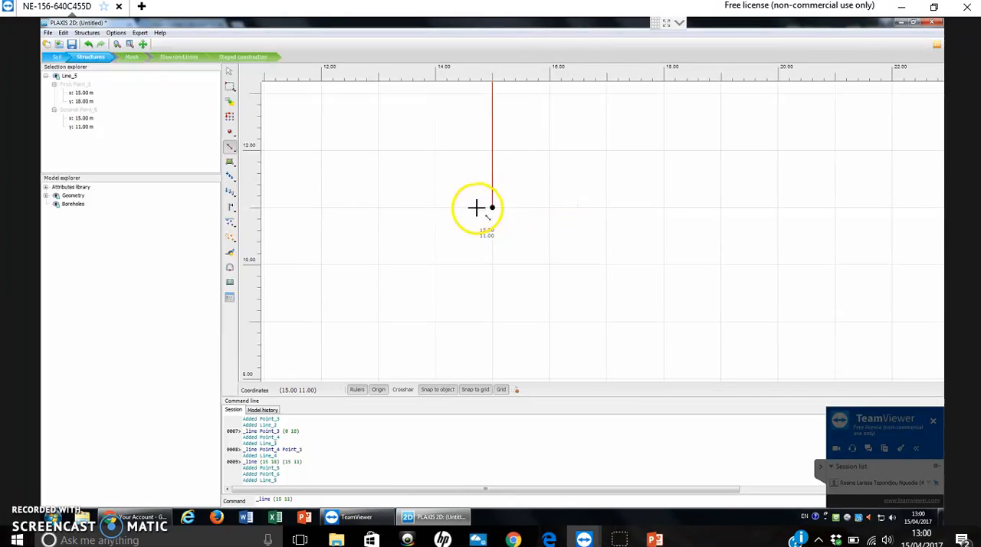
left_click(551, 208)
scroll(598, 229, "down", 1)
scroll(599, 230, "down", 5)
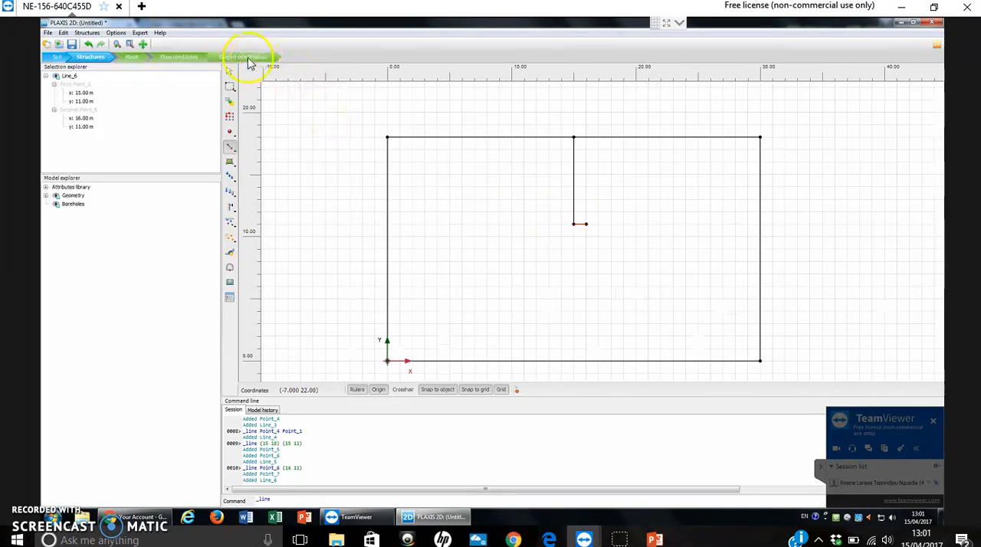
left_click(229, 73)
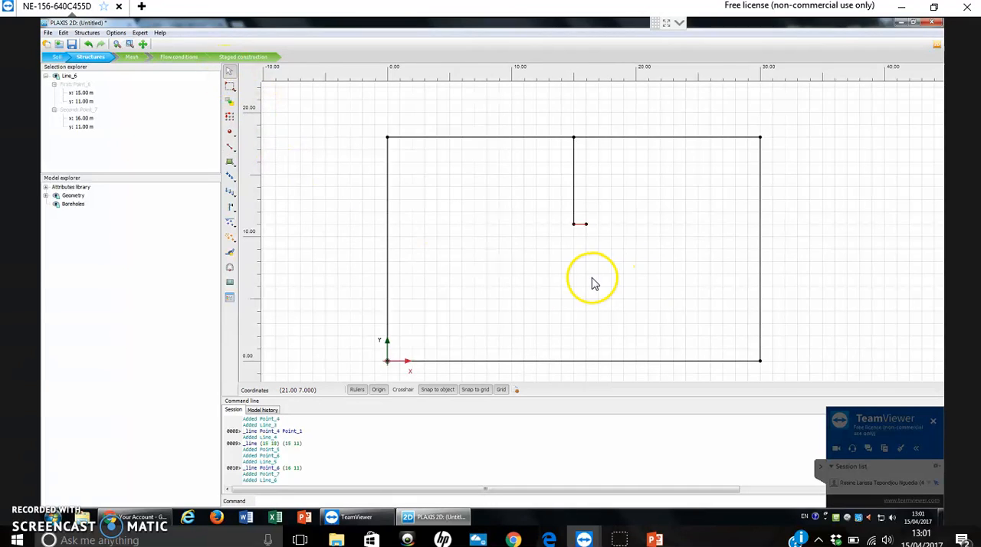
Set the x coordinate of the short horizontal line's outer end point to 15.4 m, keeping 15 m for its inner point.
scroll(585, 234, "up", 3)
left_click(580, 167)
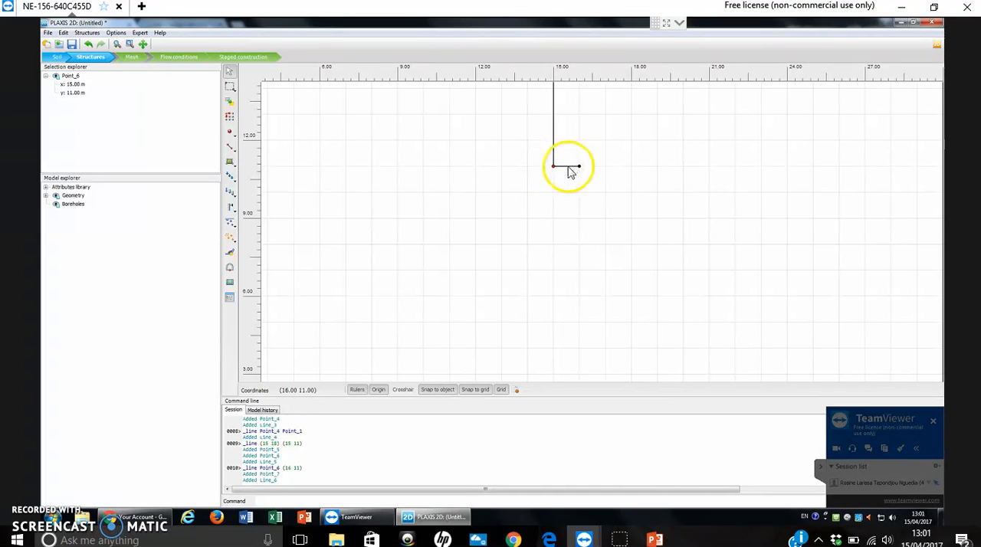
left_click(74, 84)
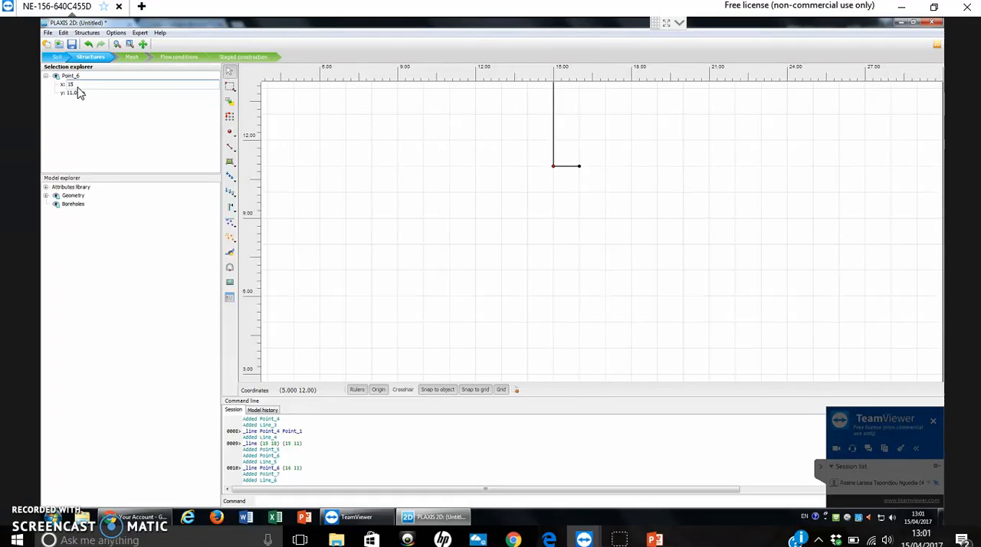
left_click(148, 133)
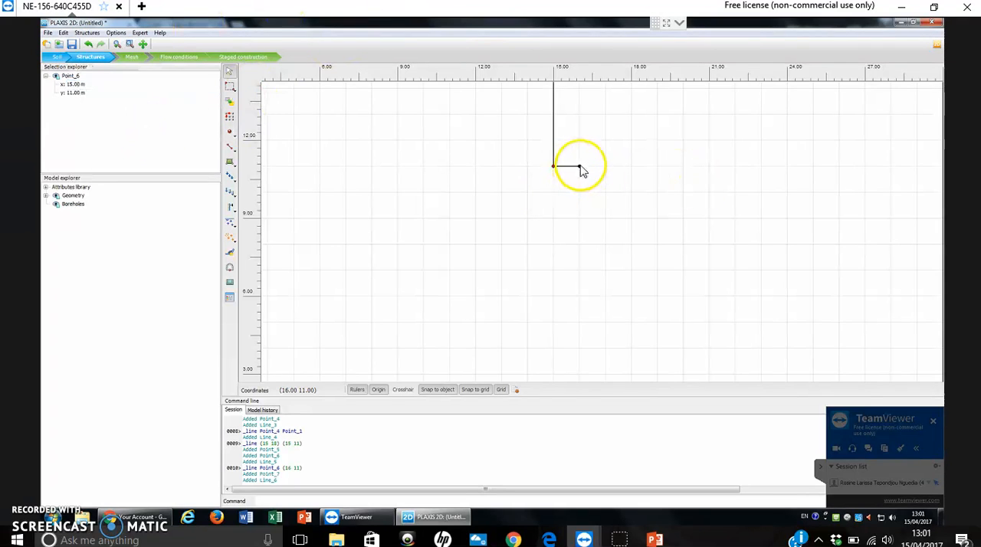
left_click(74, 84)
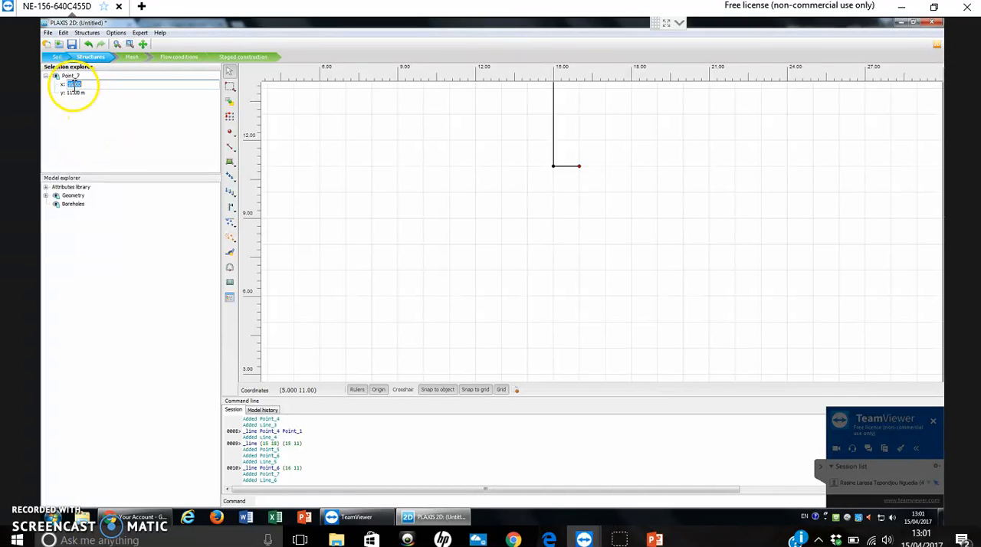
key("Tab")
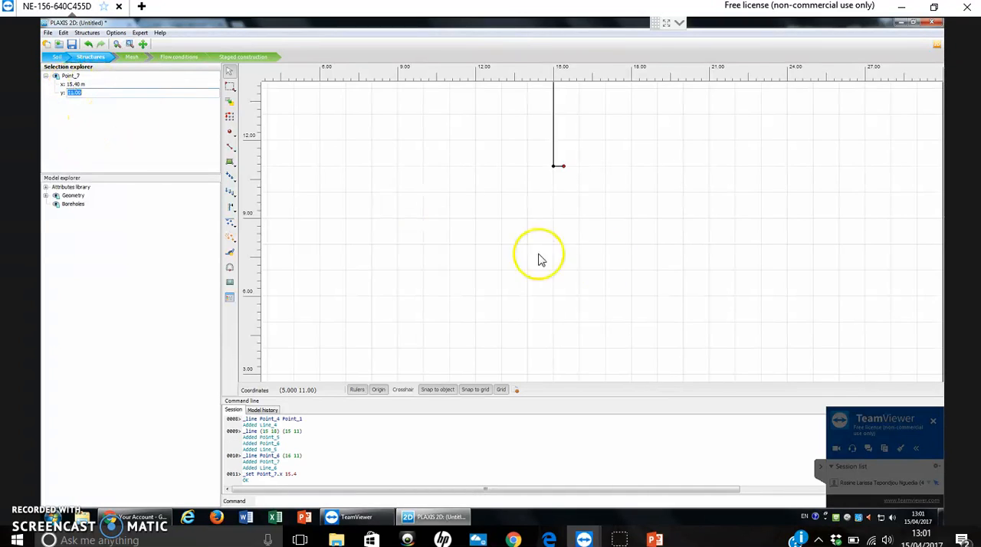
left_click(153, 131)
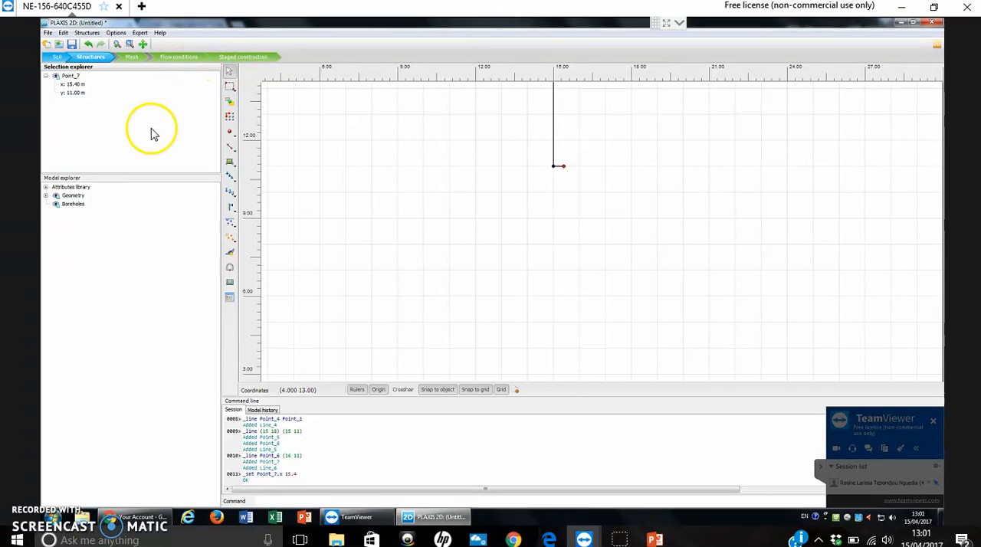
Draw a vertical line from the point at (15.4, 11) up to the upper boundary at about (15.4, 18).
left_click(230, 146)
left_click(257, 149)
scroll(666, 192, "down", 3)
scroll(639, 230, "up", 5)
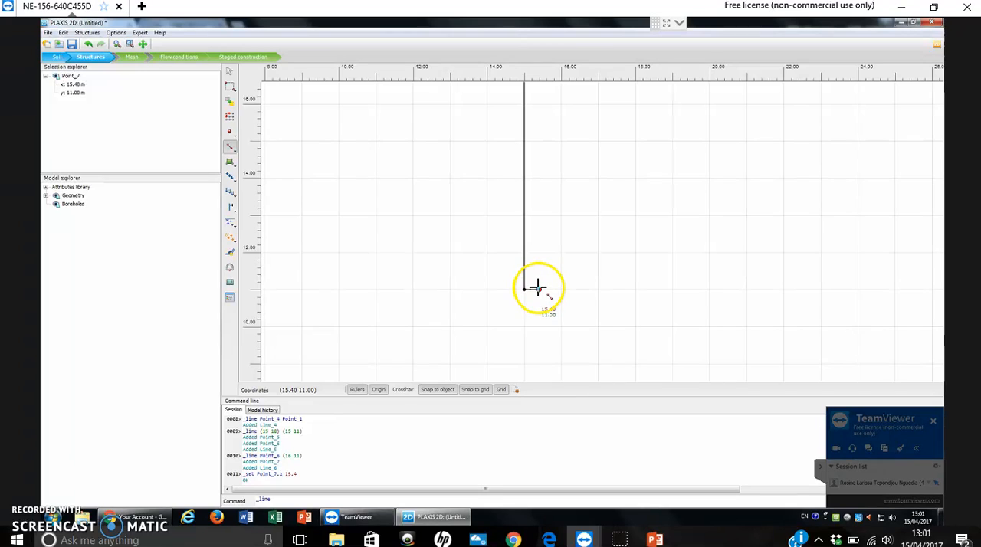
scroll(539, 288, "up", 2)
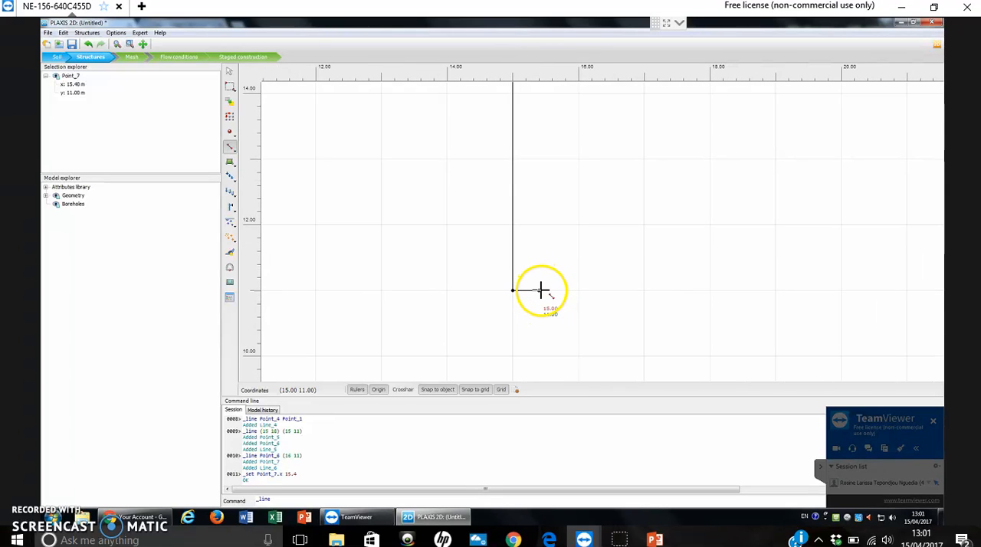
left_click(539, 289)
scroll(562, 162, "down", 3)
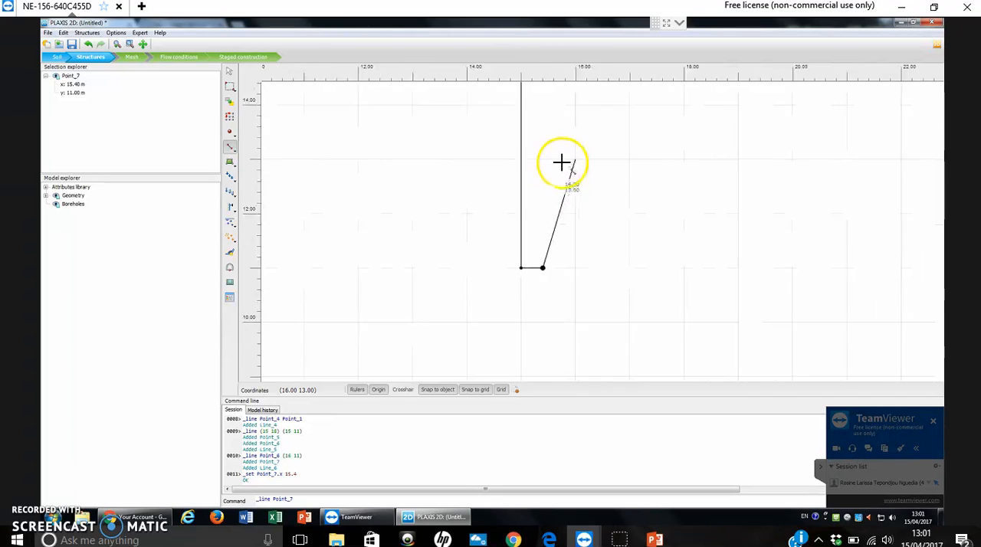
left_click_drag(569, 262, 574, 293)
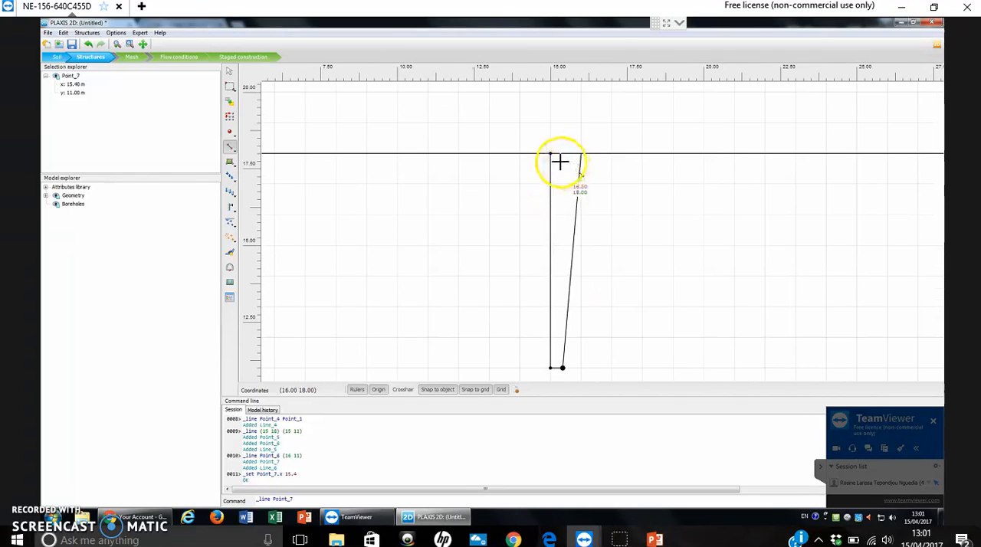
scroll(564, 155, "up", 1)
scroll(563, 156, "up", 4)
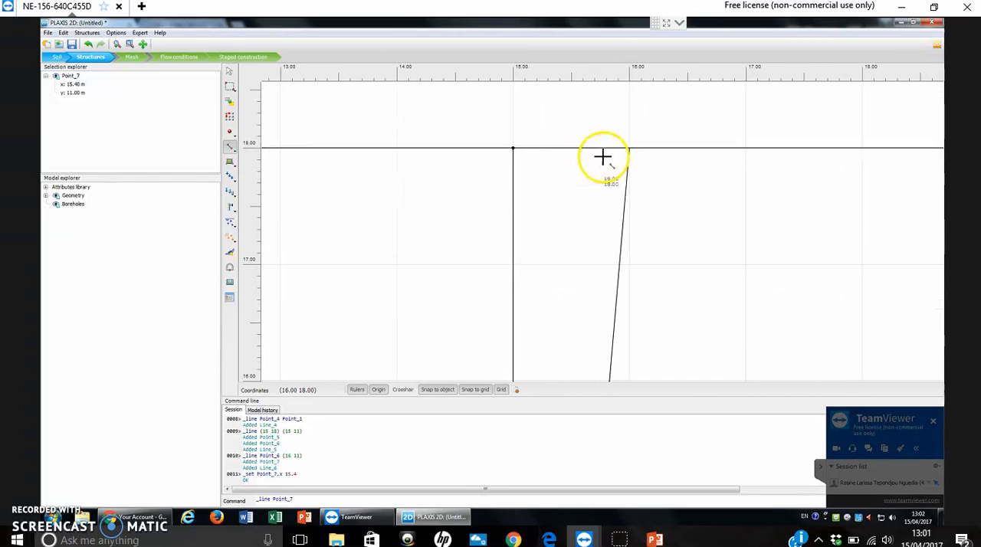
left_click(560, 146)
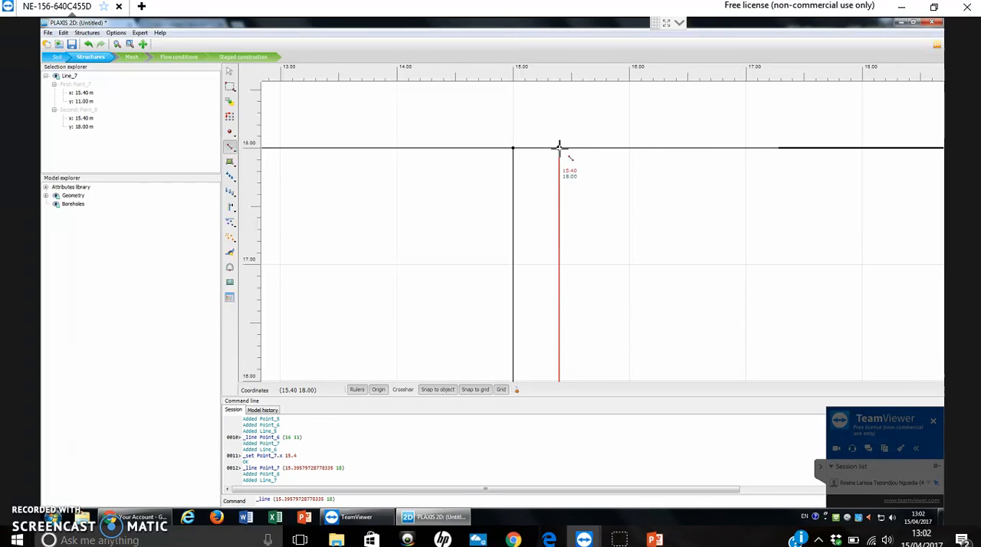
Examine the narrow pile outline within the whole model geometry.
scroll(697, 210, "down", 3)
scroll(707, 228, "down", 3)
scroll(706, 208, "up", 1)
left_click_drag(706, 208, 627, 70)
scroll(685, 206, "down", 2)
mouse_move(689, 216)
left_mouse_down()
mouse_move(686, 199)
mouse_move(699, 228)
left_mouse_up()
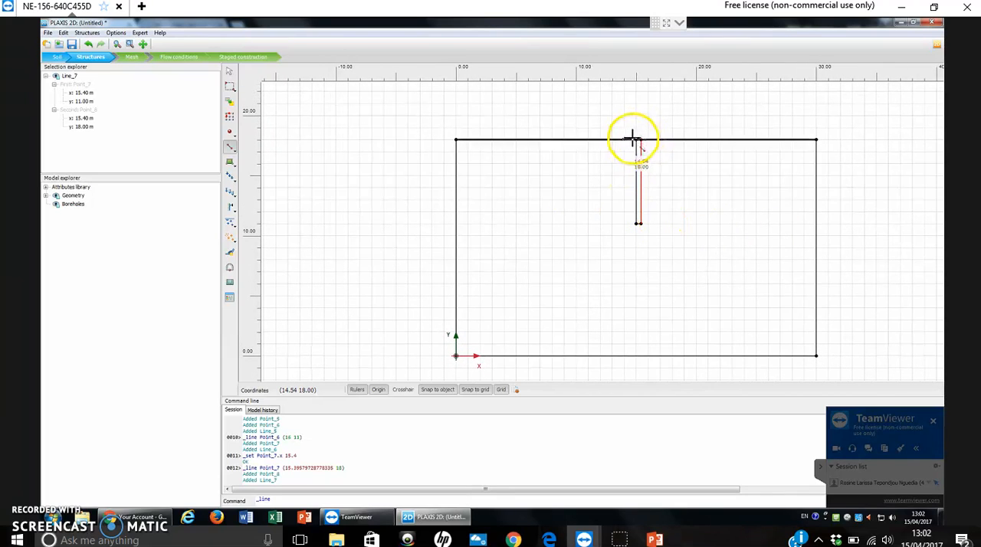
left_click_drag(729, 273, 652, 258)
scroll(650, 274, "up", 1)
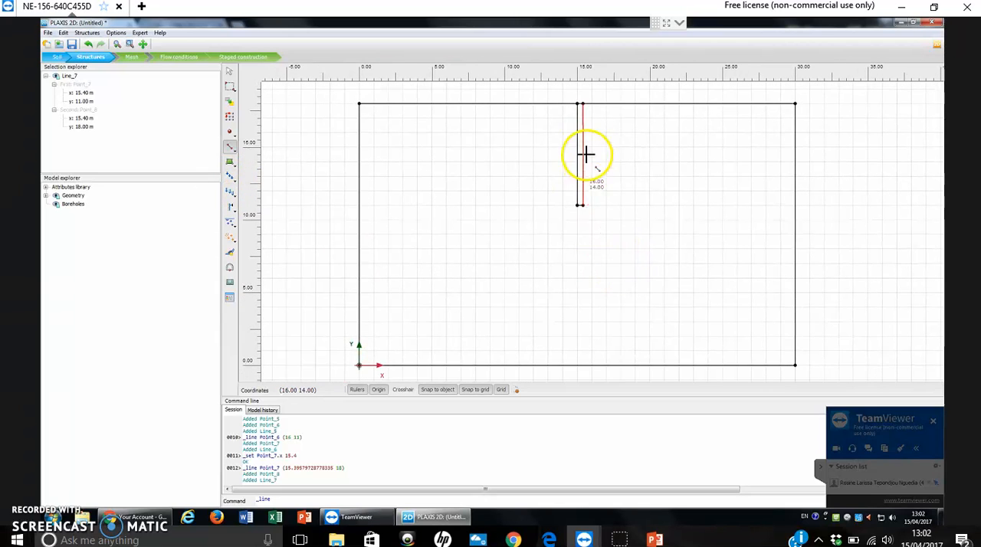
Create a negative interface along the pile's outer vertical line, from (15.4, 11) up to (15.4, 18).
left_click(234, 215)
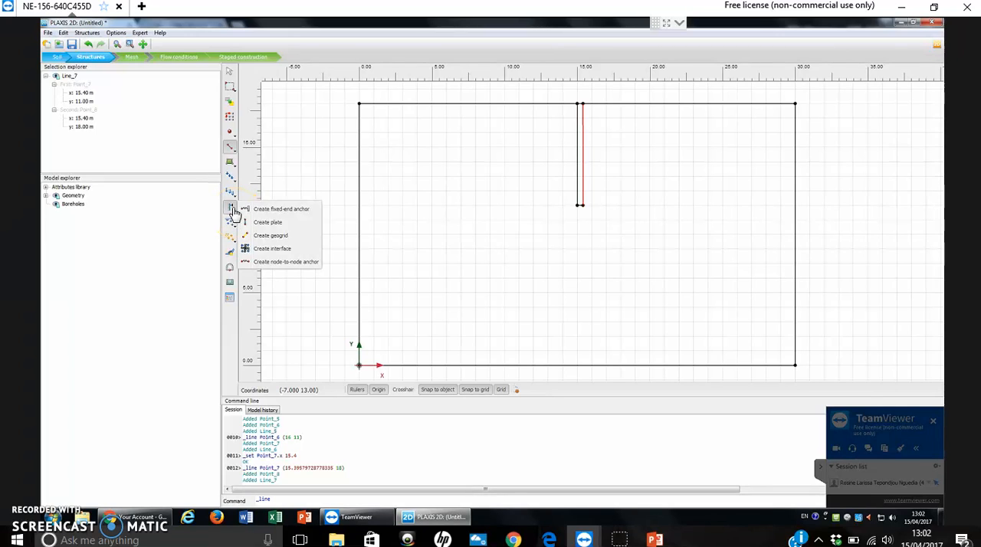
left_click(274, 250)
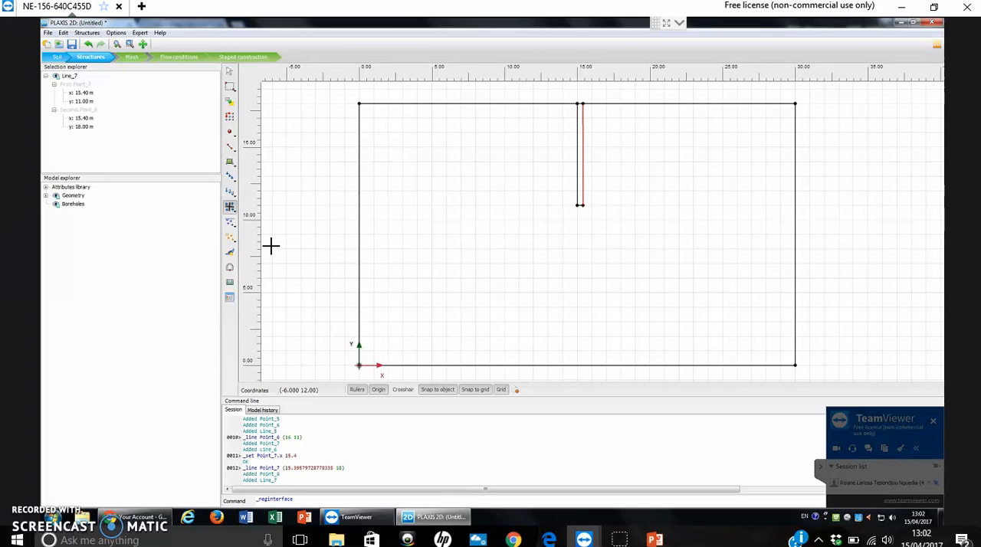
scroll(705, 180, "up", 2)
scroll(639, 246, "up", 1)
scroll(613, 237, "up", 1)
scroll(627, 230, "up", 1)
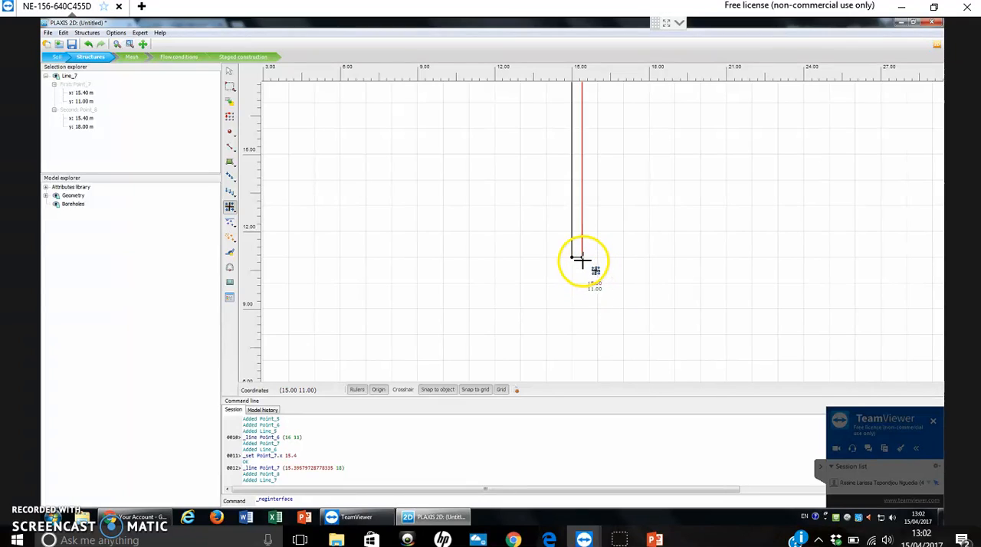
scroll(581, 259, "up", 4)
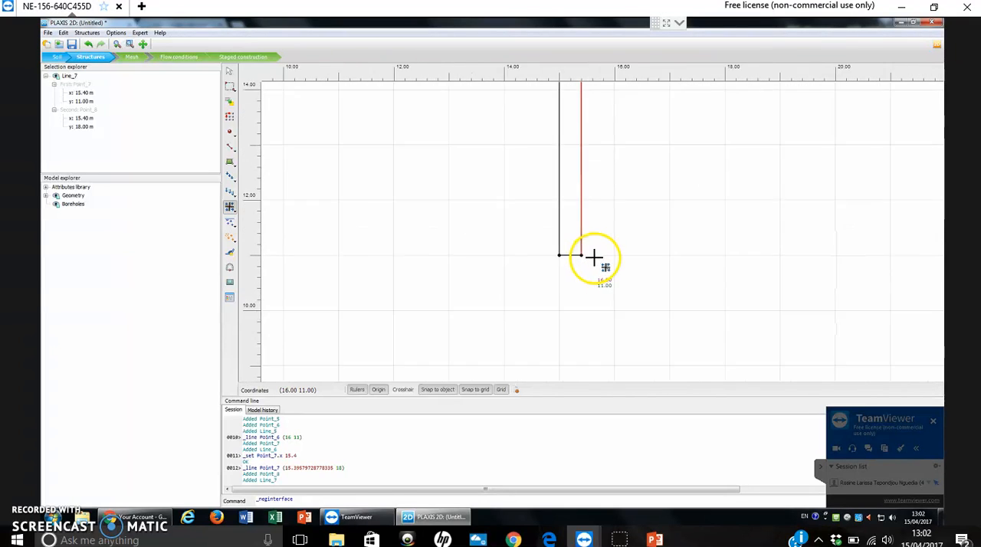
left_click_drag(601, 154, 612, 277)
scroll(615, 243, "down", 4)
scroll(624, 162, "down", 1)
left_click_drag(628, 151, 638, 214)
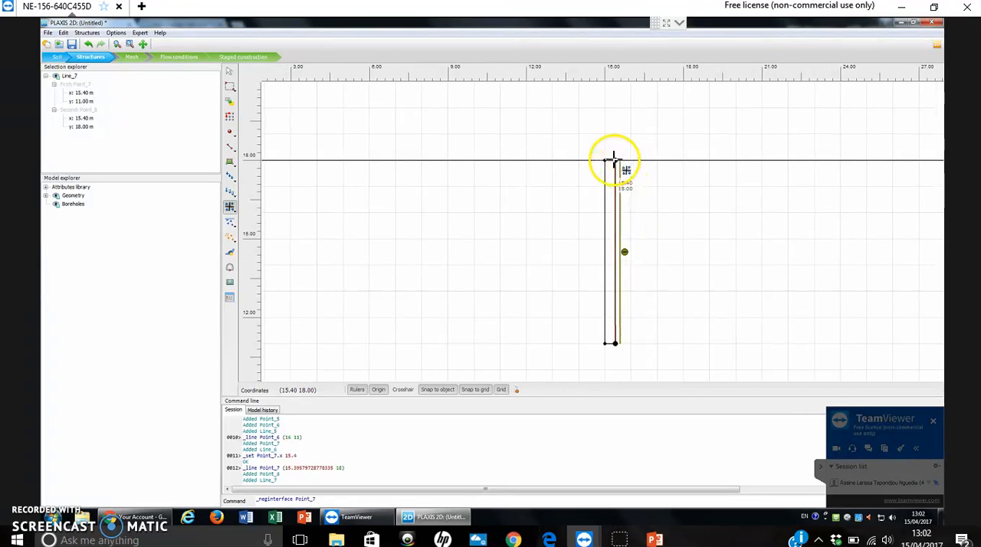
left_click(613, 158)
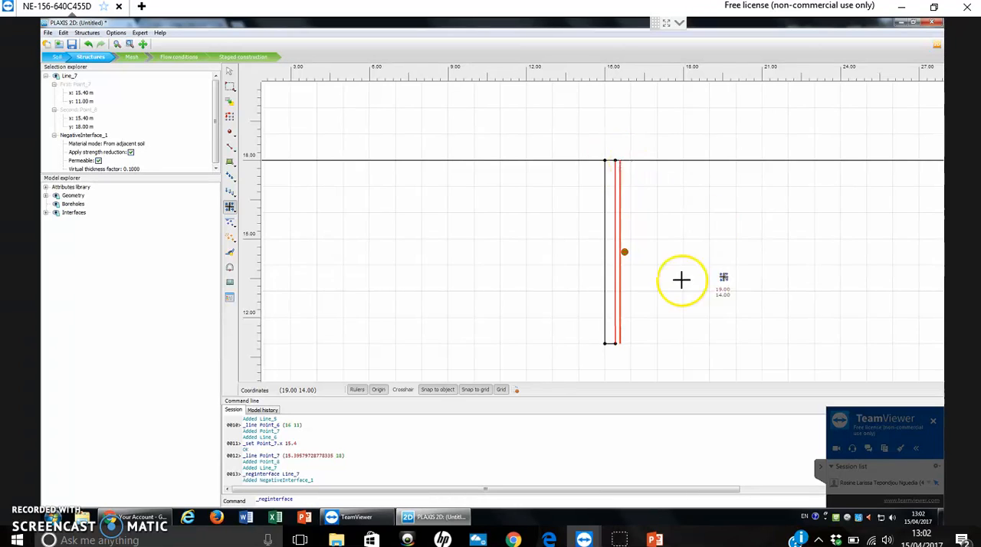
Add a second negative interface along the pile's inner vertical line, from (15, 18) down to (15, 11).
scroll(661, 285, "up", 2)
left_click_drag(649, 300, 677, 291)
scroll(680, 298, "down", 2)
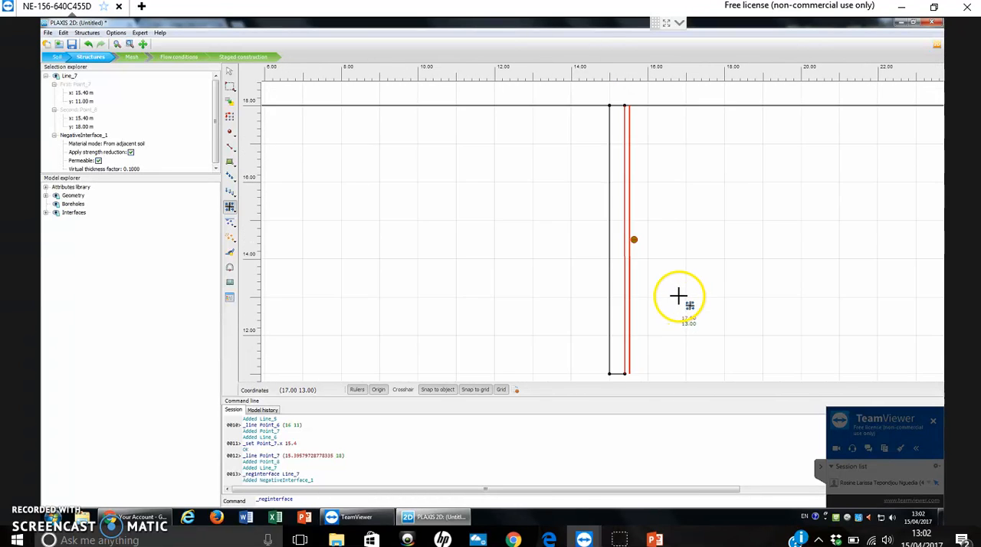
left_click(622, 139)
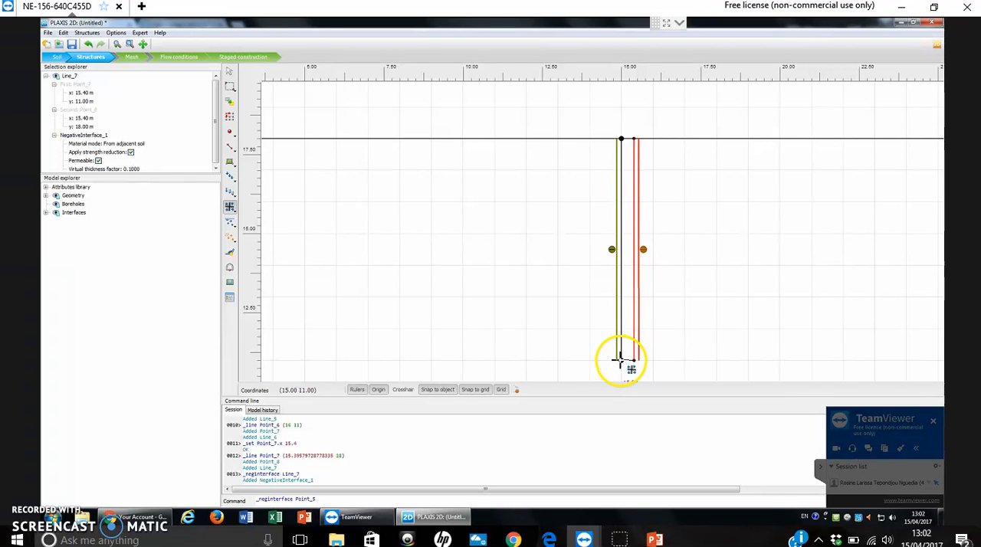
left_click(621, 359)
Apply a line load across the pile head from (15, 18) to (15.4, 18).
scroll(712, 256, "down", 3)
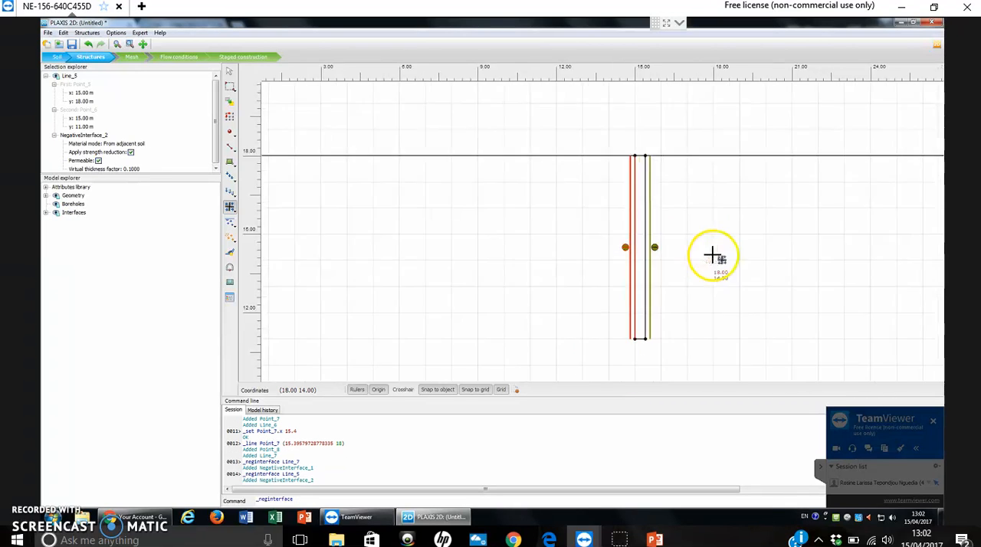
left_click_drag(692, 182, 675, 145)
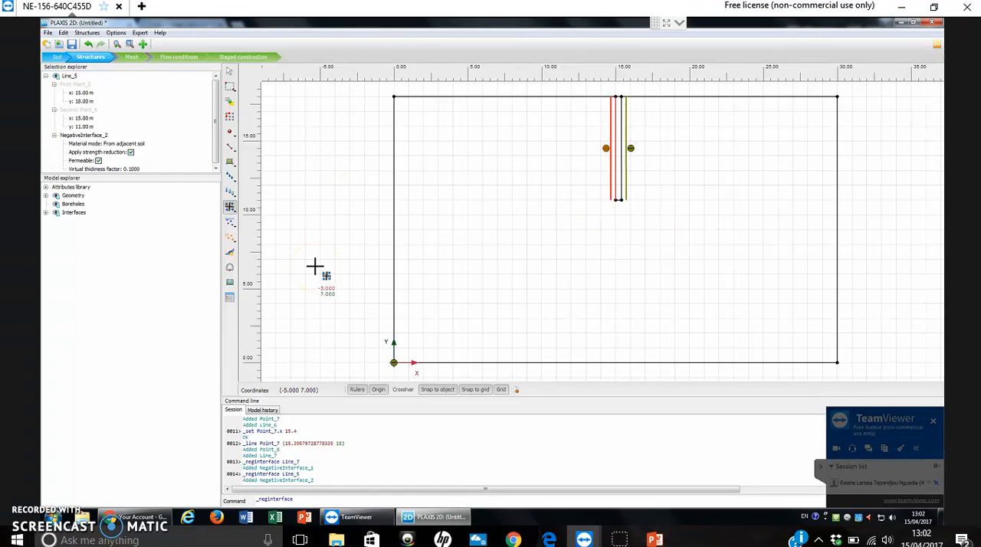
left_click(232, 182)
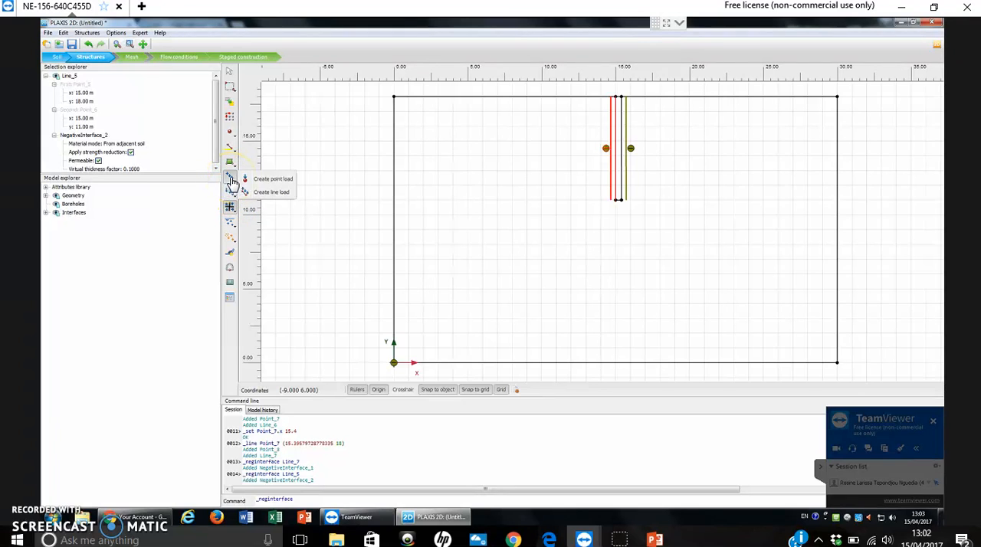
left_click(277, 199)
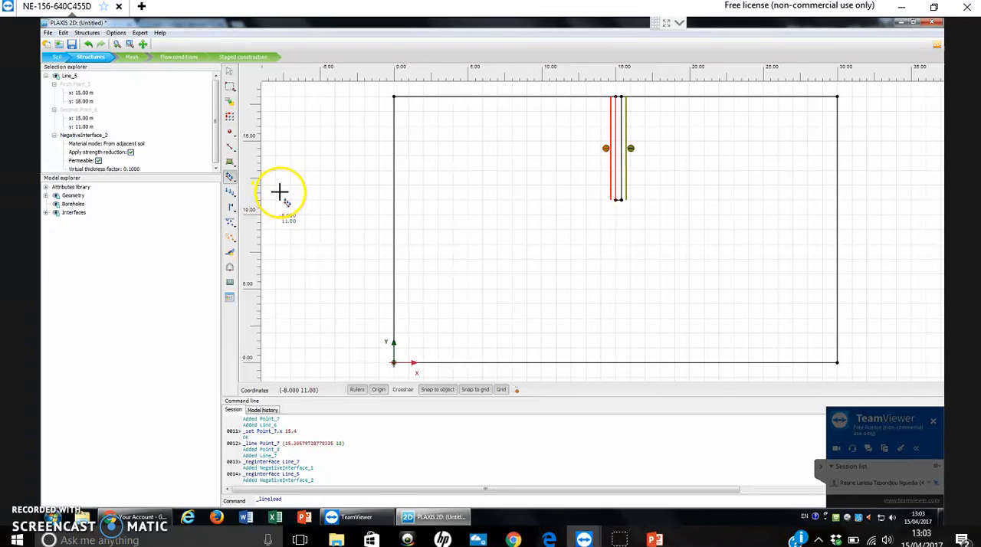
scroll(705, 172, "up", 3)
scroll(621, 176, "up", 2)
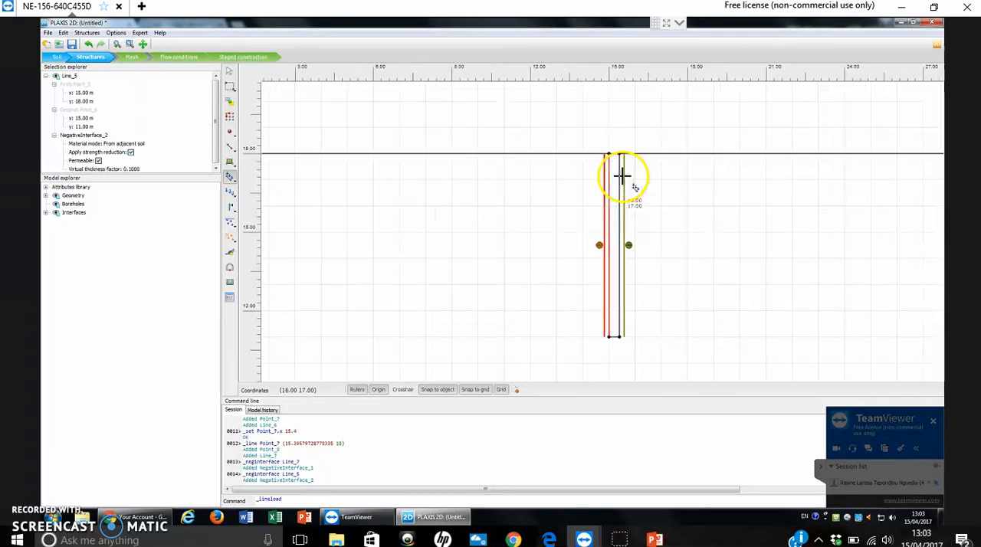
scroll(591, 181, "up", 3)
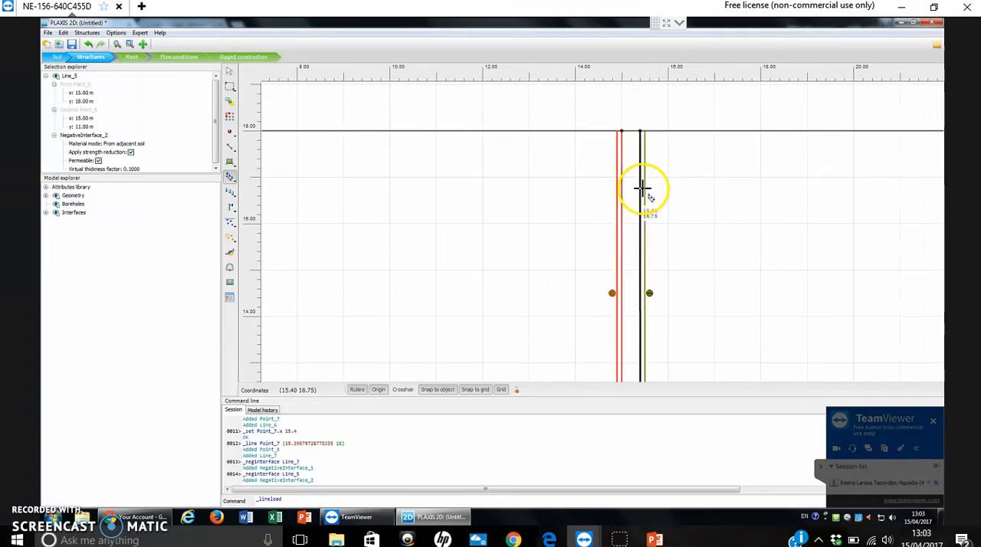
scroll(605, 190, "up", 4)
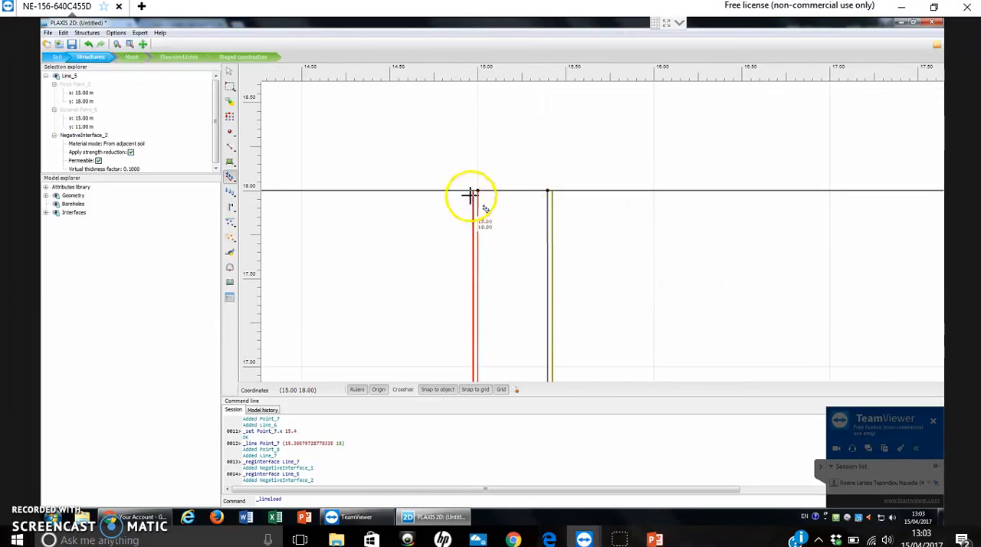
scroll(506, 197, "up", 3)
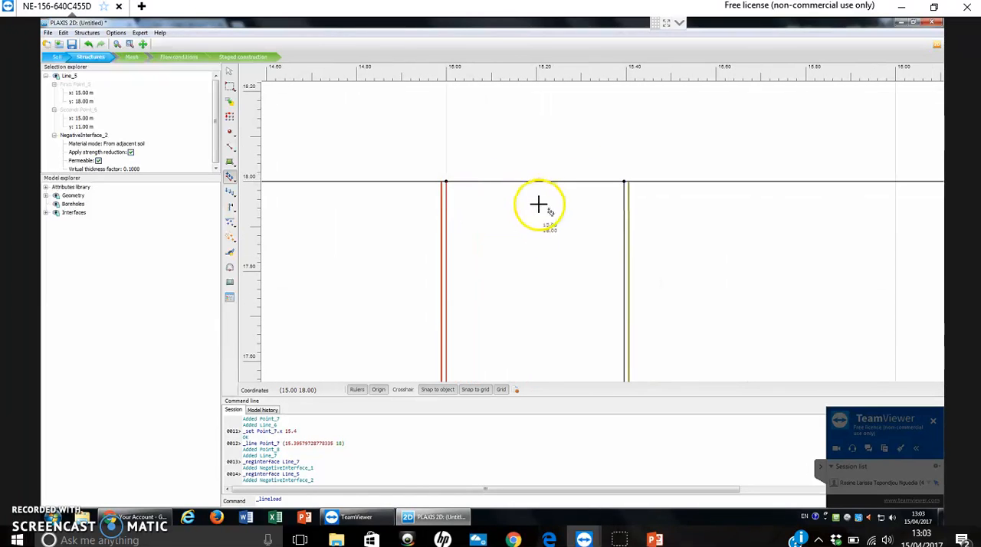
left_click(446, 181)
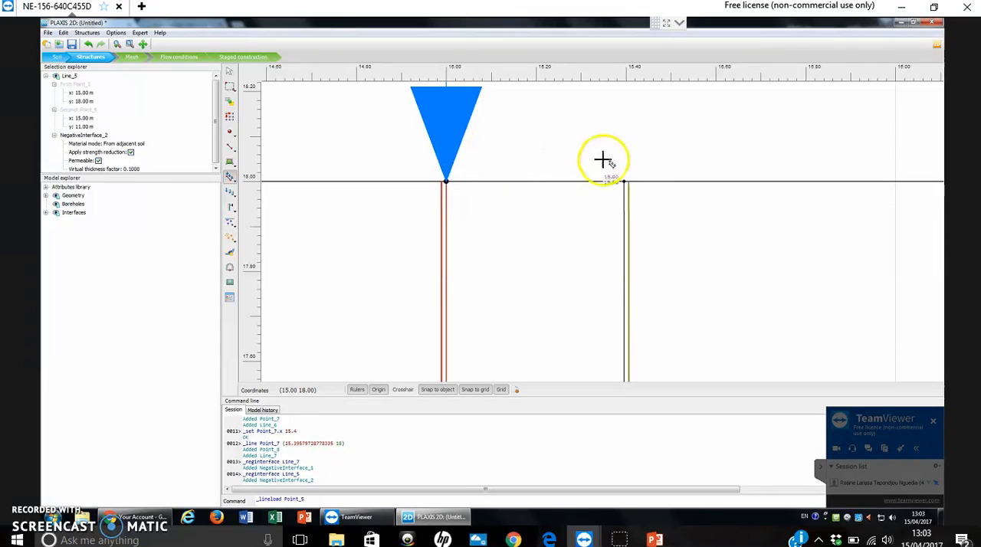
left_click(629, 181)
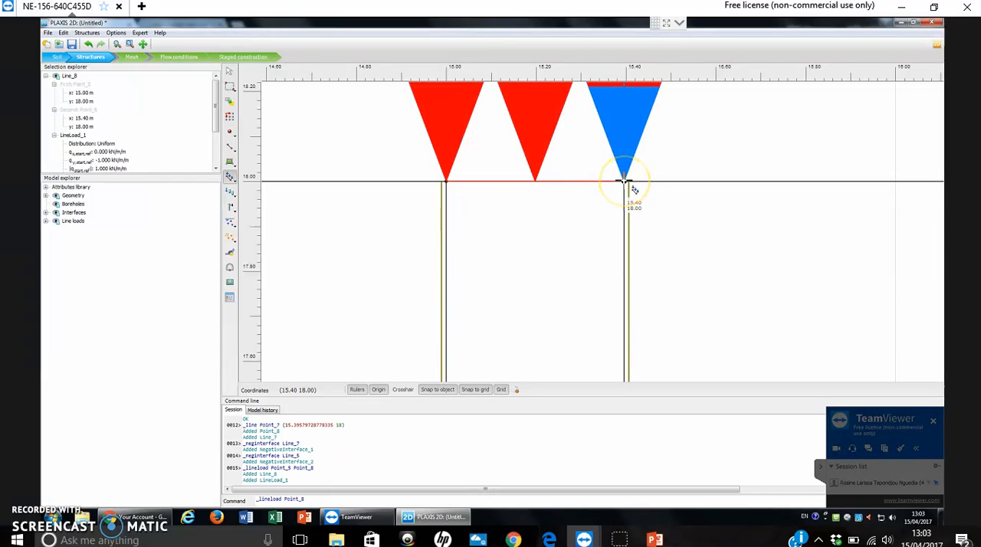
Draw a horizontal line at the pile toe level across the whole model, from (0, 11) to (30, 11).
scroll(706, 220, "down", 5)
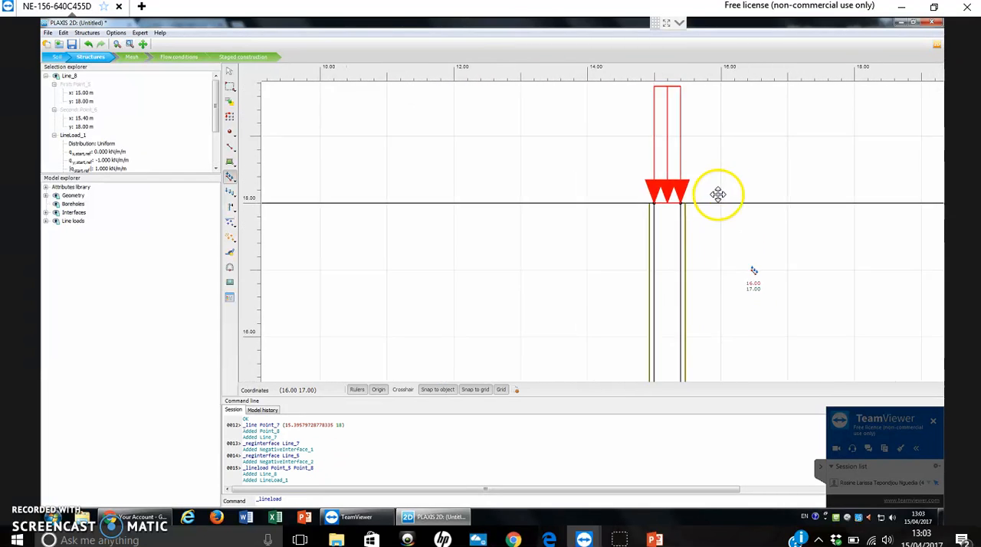
scroll(745, 263, "down", 4)
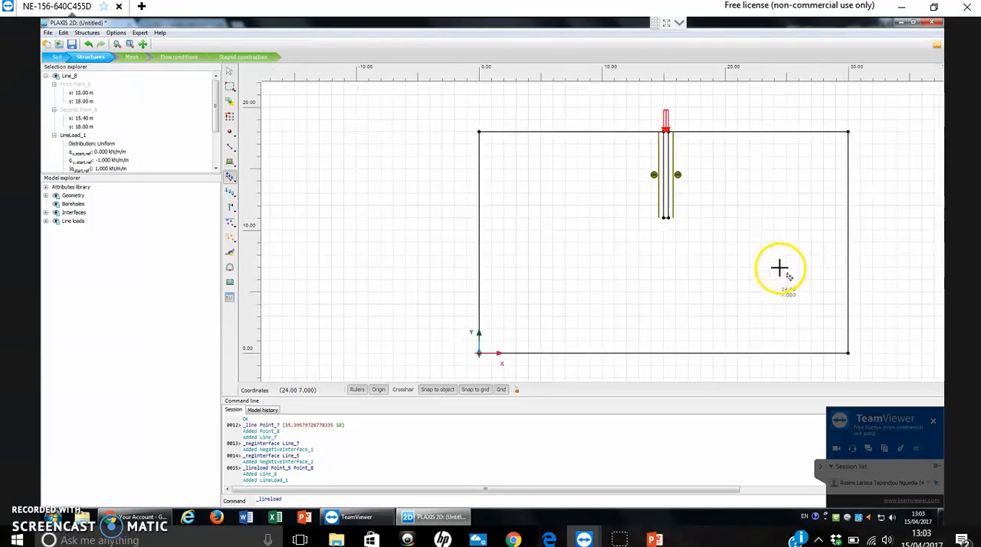
left_click_drag(772, 273, 724, 270)
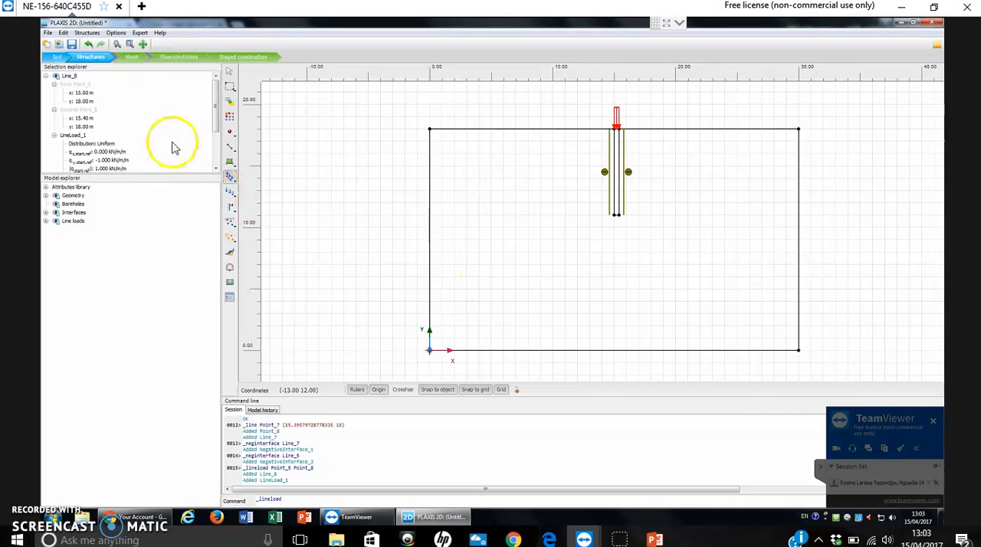
left_click(230, 162)
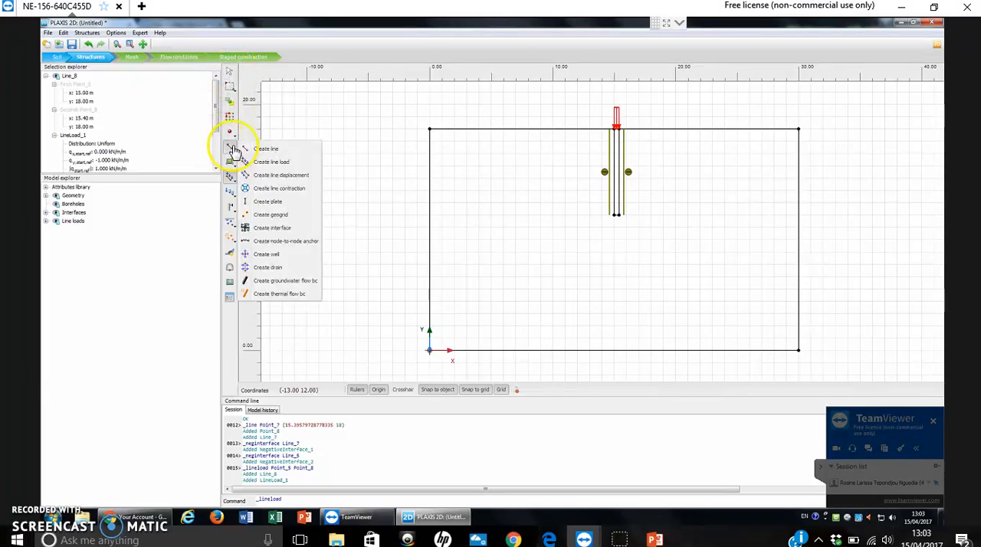
left_click(230, 146)
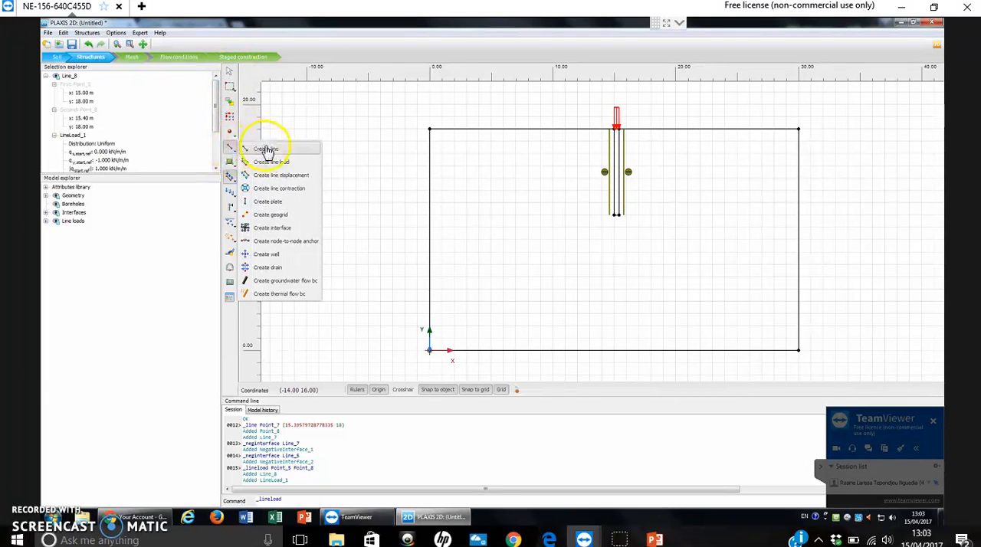
left_click(277, 151)
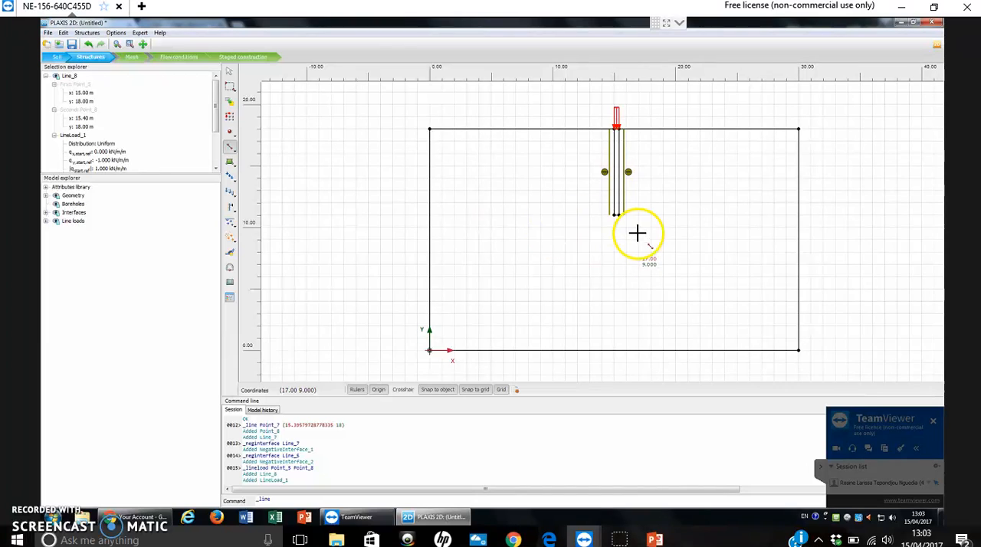
scroll(571, 249, "up", 2)
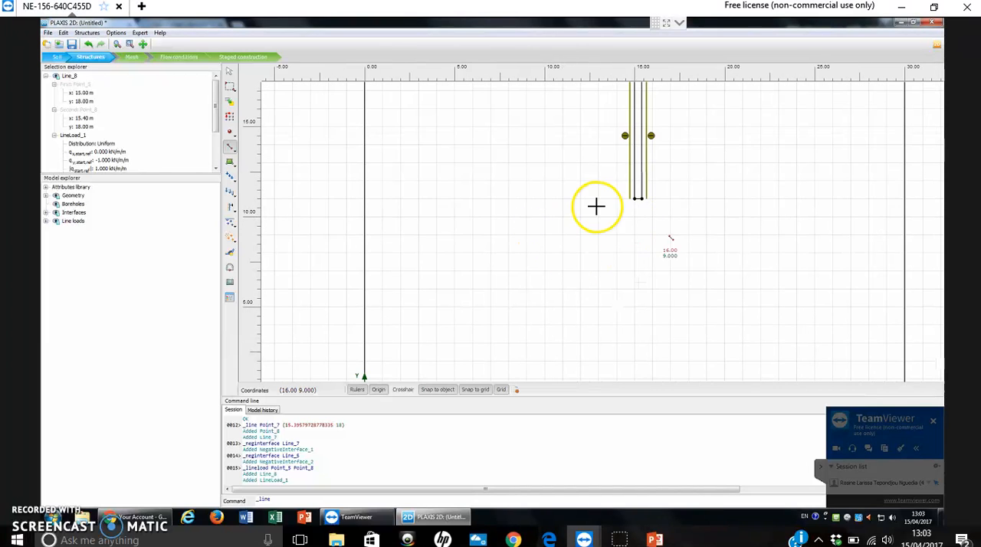
scroll(667, 231, "down", 1)
scroll(651, 226, "down", 1)
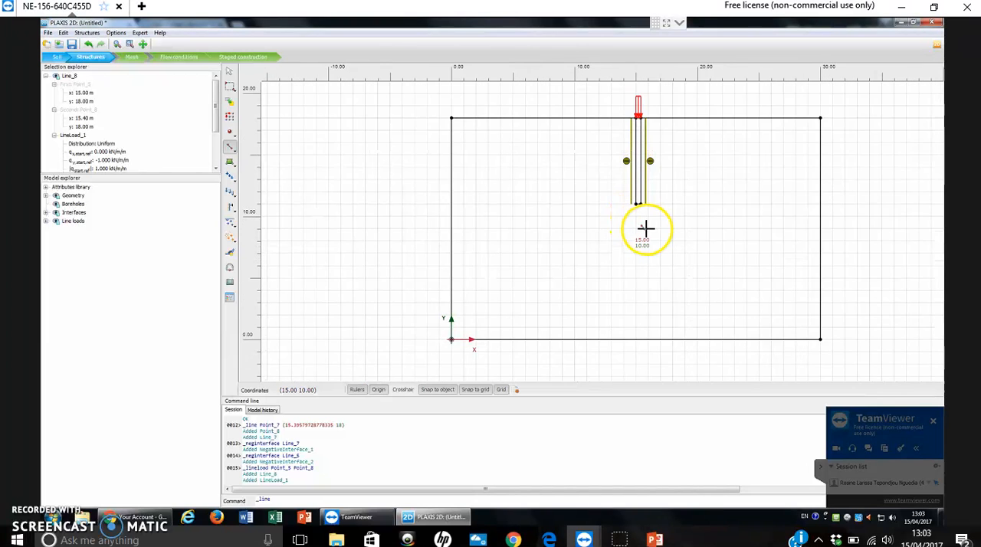
scroll(502, 234, "down", 1)
scroll(509, 230, "up", 1)
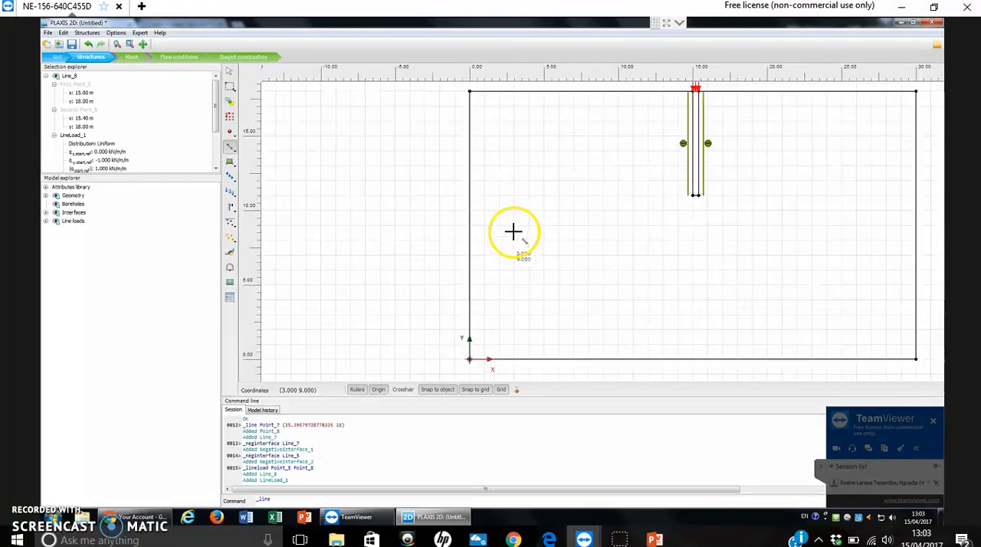
left_click(470, 194)
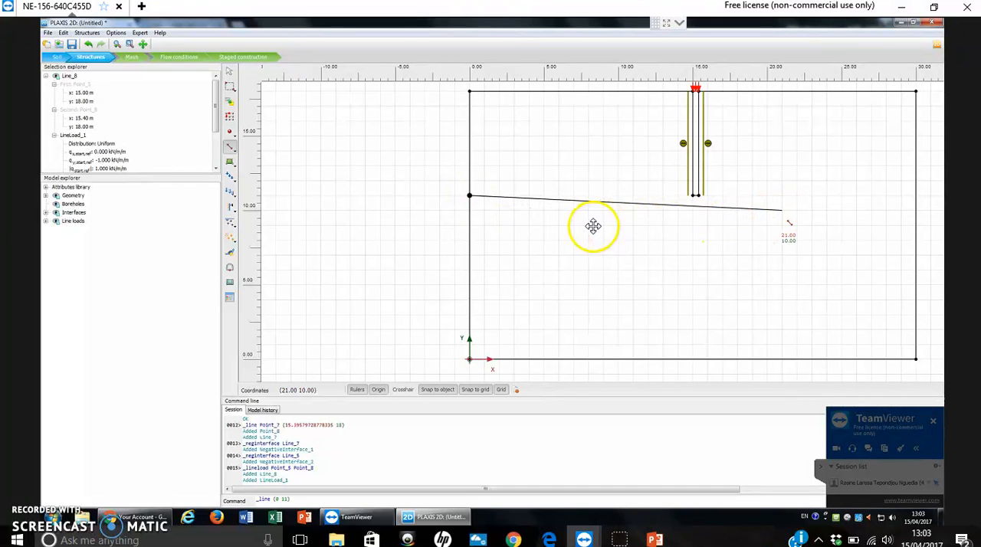
left_click_drag(895, 202, 747, 210)
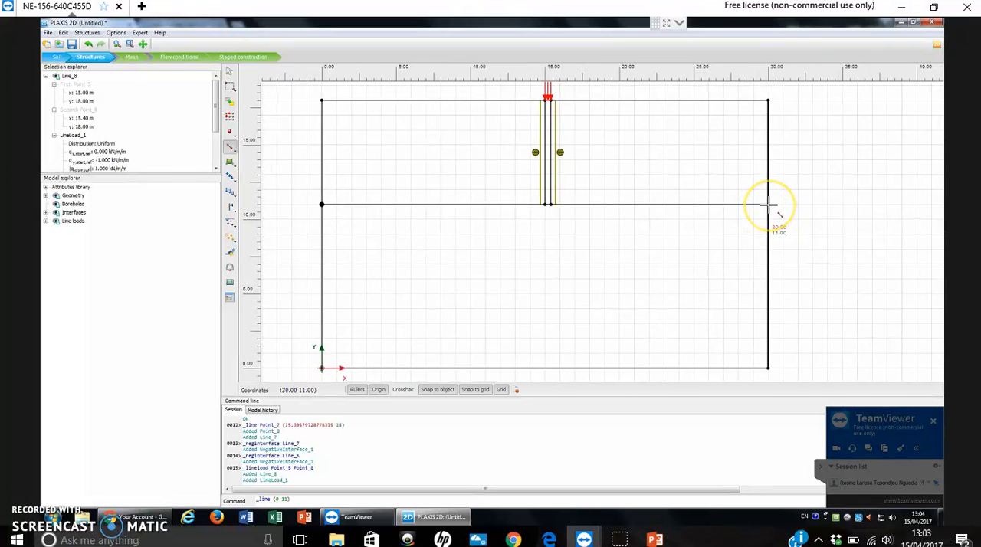
left_click(768, 205)
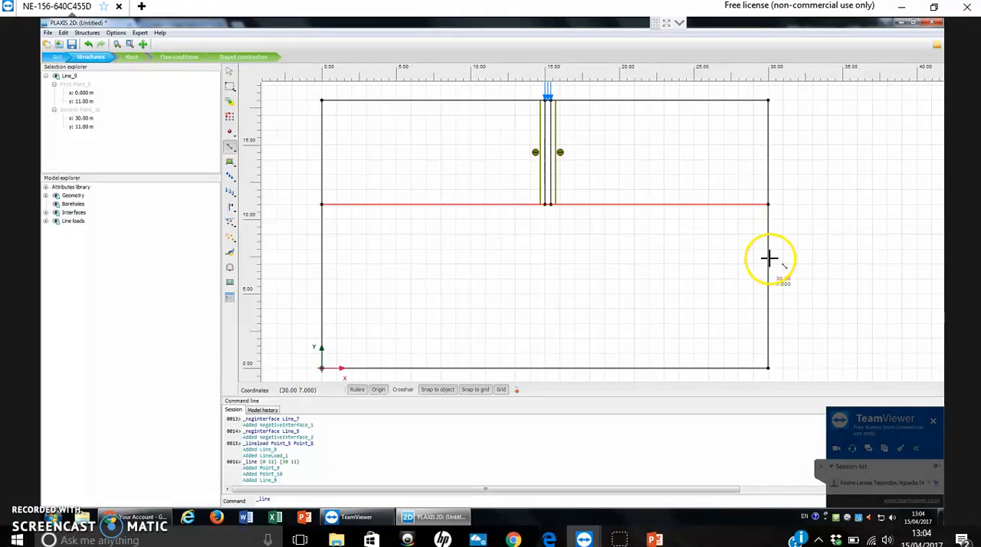
Create a soil polygon for the lower layer with corners (0, 0), (30, 0), (30, 11) and (0, 11).
scroll(768, 258, "down", 2)
mouse_move(683, 252)
left_mouse_down()
mouse_move(705, 244)
mouse_move(689, 244)
left_mouse_up()
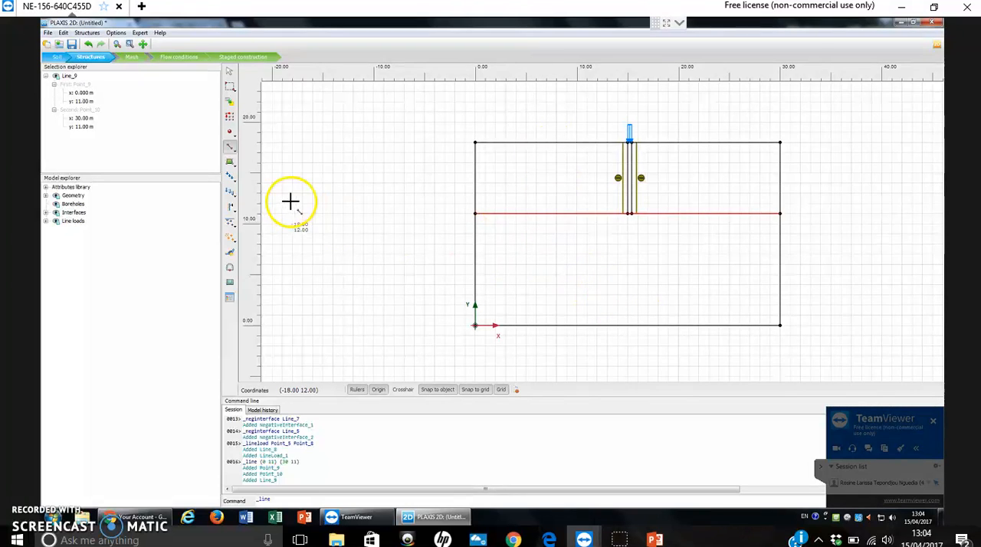
left_click(230, 166)
left_click(257, 165)
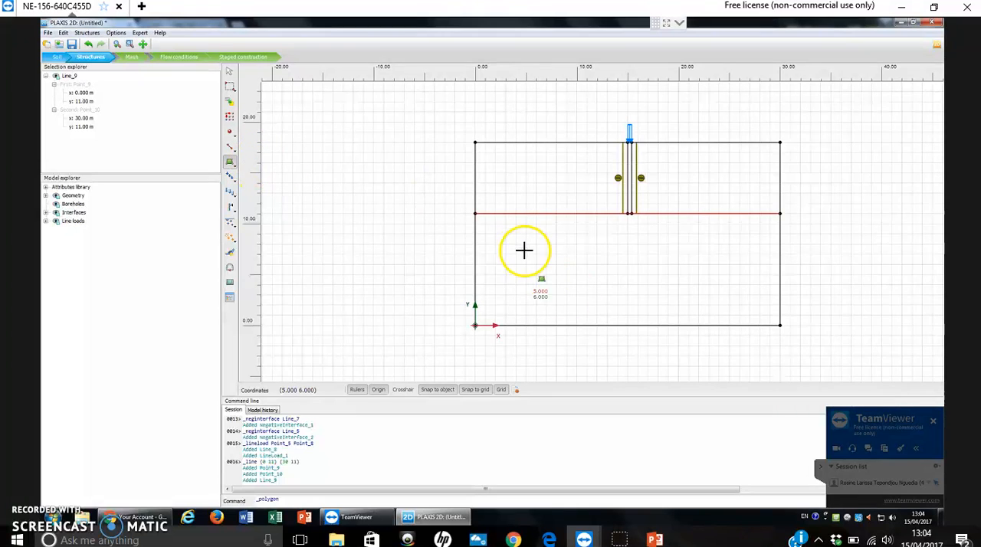
left_click(475, 325)
left_click(779, 326)
left_click(779, 213)
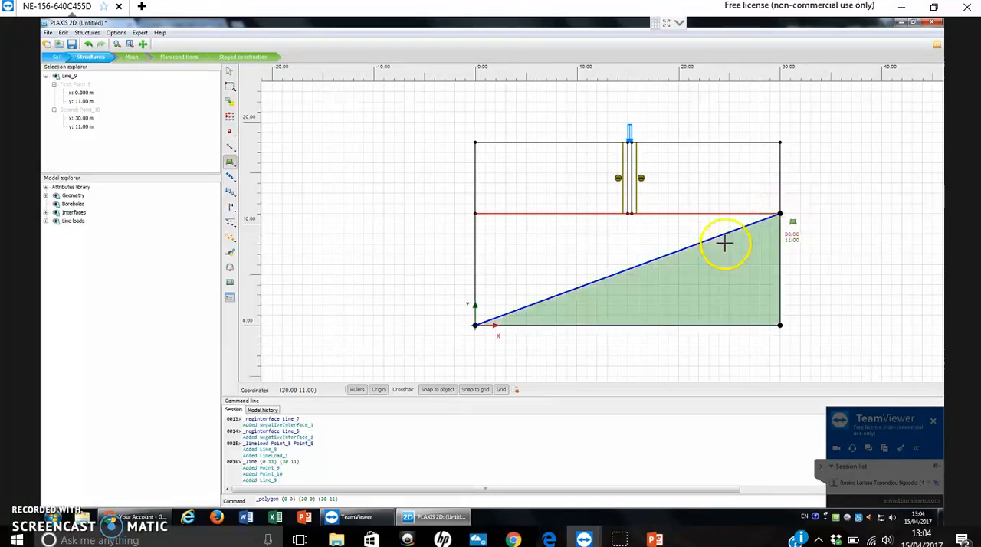
left_click(475, 214)
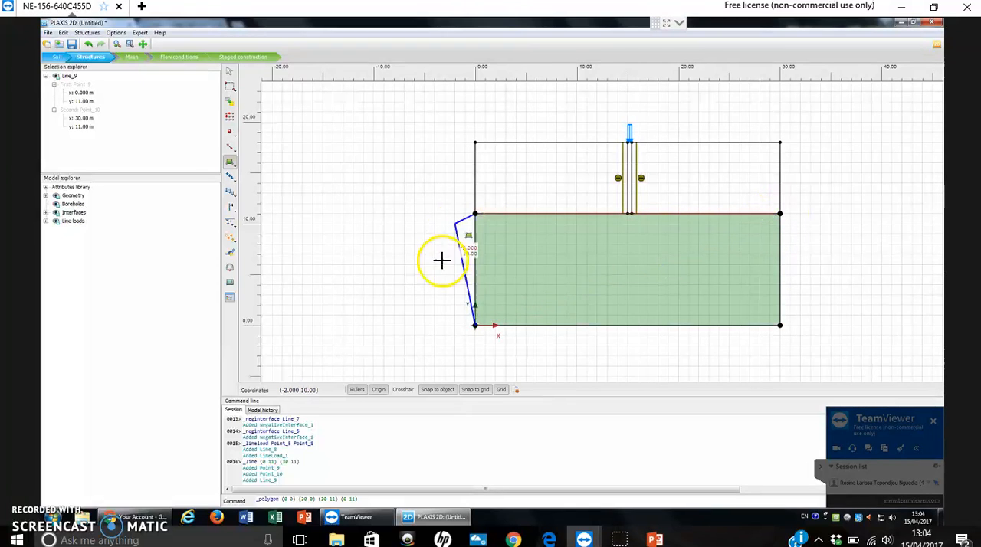
left_click(475, 325)
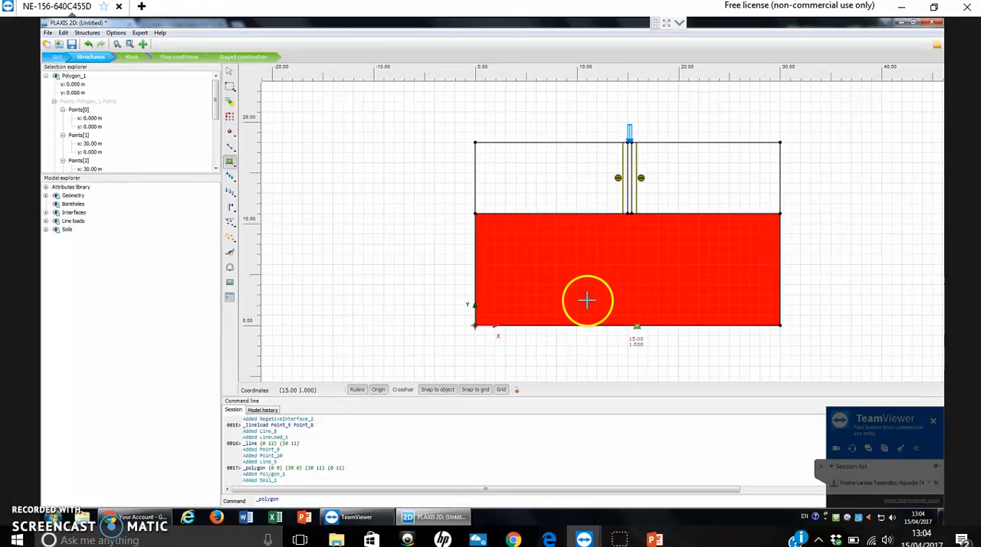
Start the upper layer's soil polygon with corners (0, 11), (30, 11), (30, 18) and the pile head's outer corner at (15.4, 18).
left_click_drag(805, 230, 734, 261)
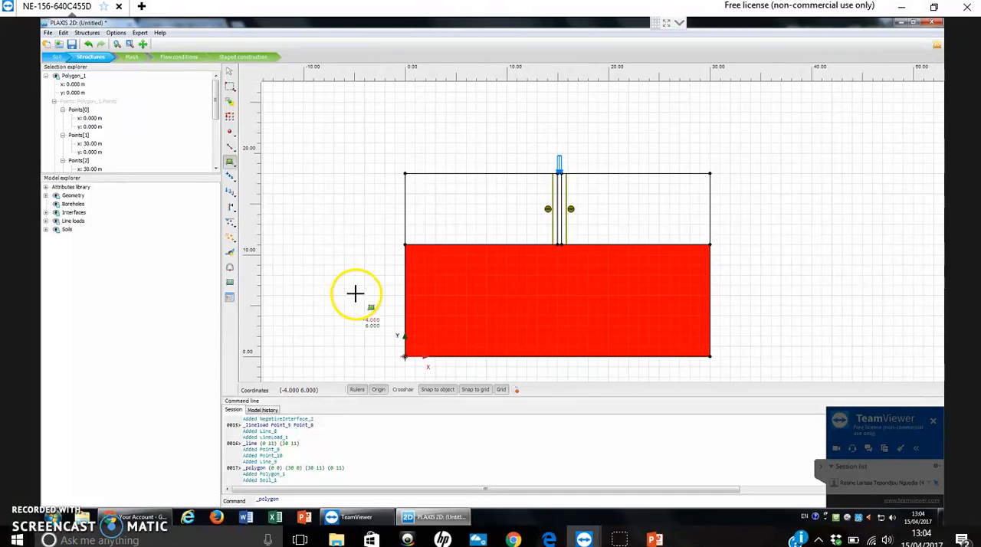
left_click(405, 245)
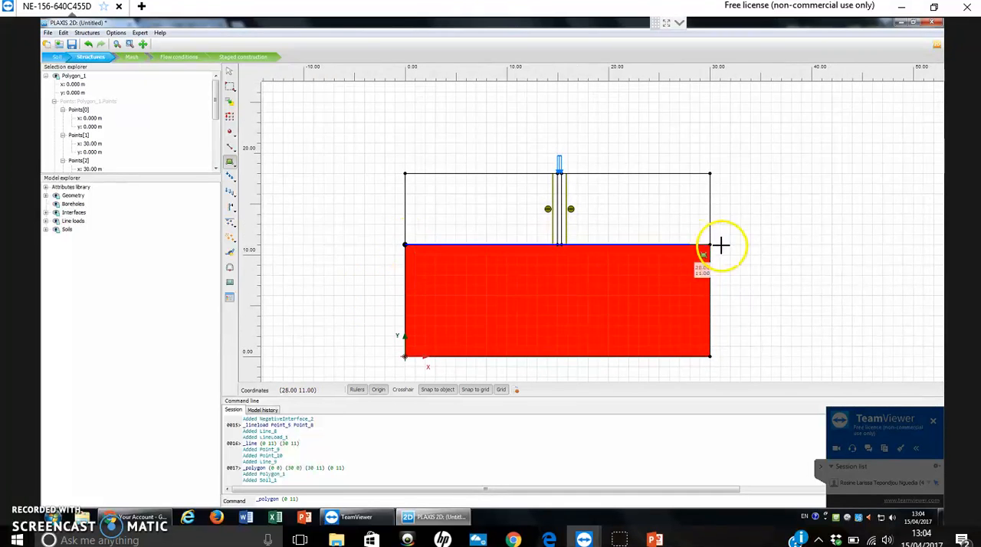
scroll(711, 245, "up", 2)
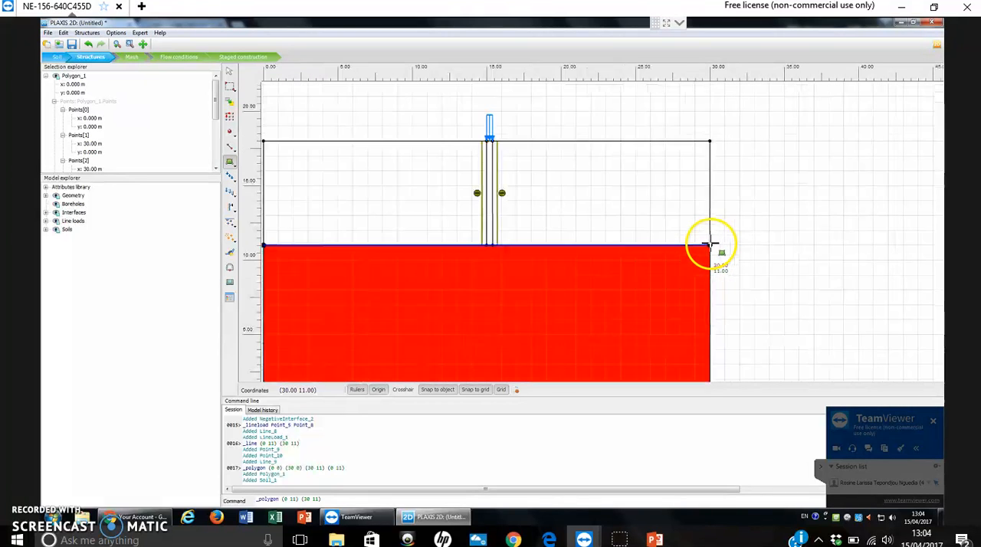
left_click(711, 141)
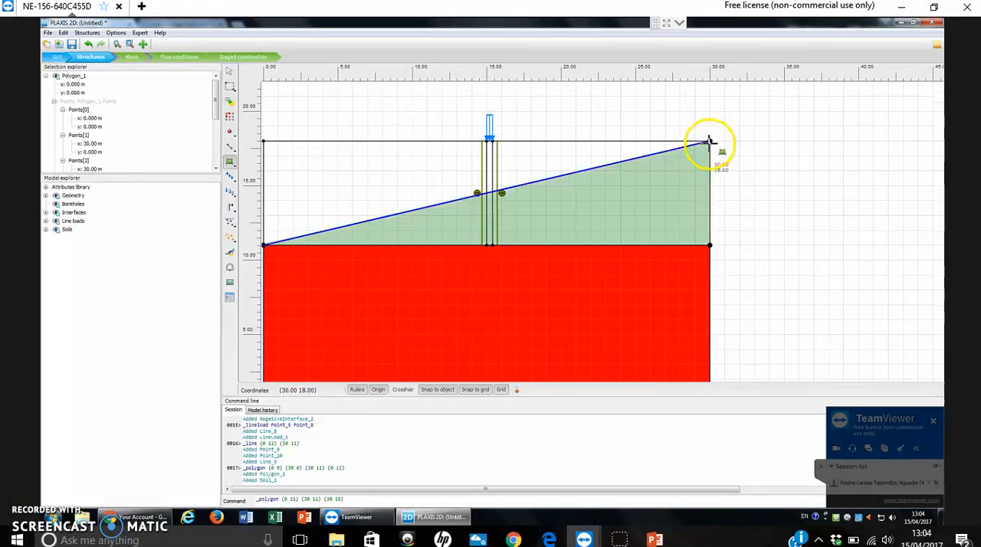
left_click_drag(436, 125, 554, 138)
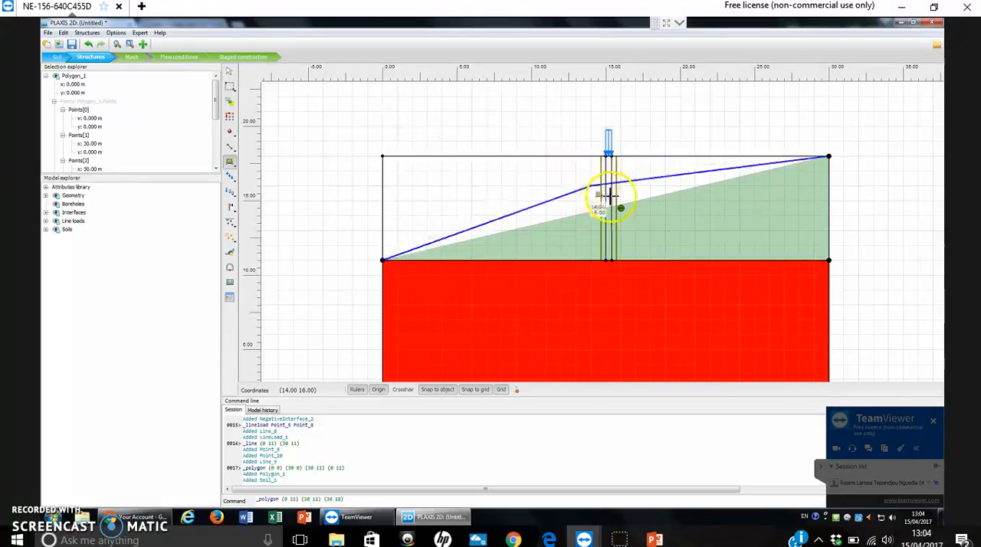
scroll(674, 179, "up", 3)
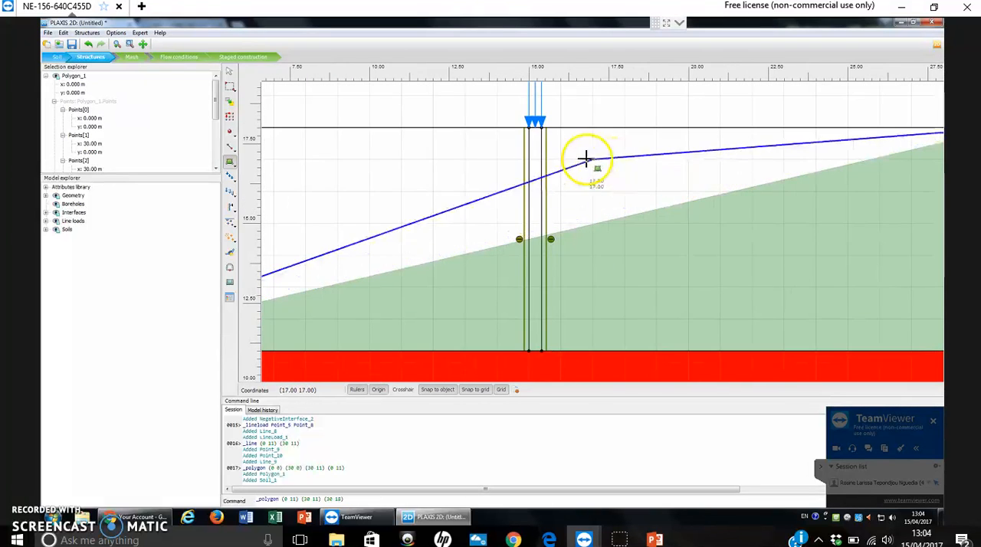
scroll(586, 159, "up", 4)
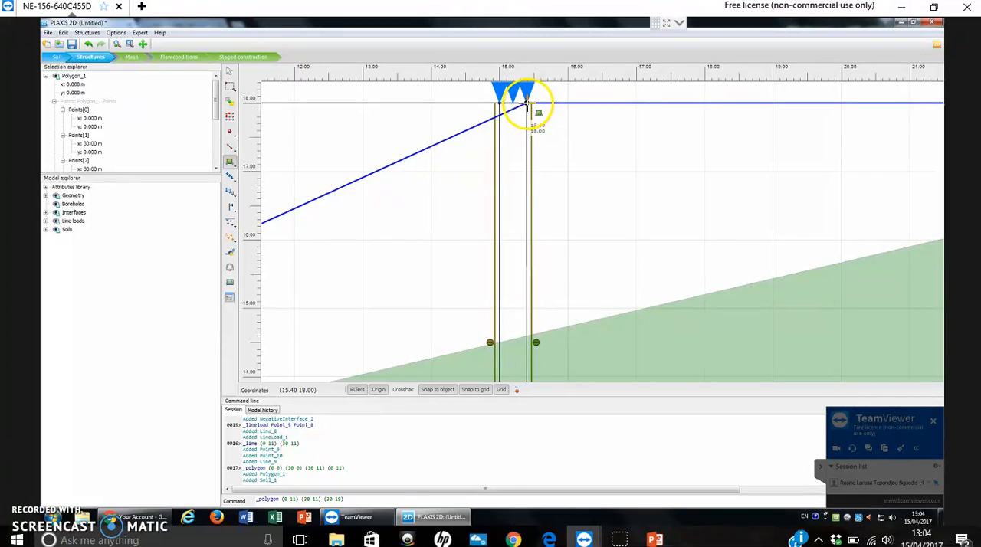
left_click(528, 104)
Route the upper layer polygon around the pile outline through (15.4, 11), (15, 11) and (15, 18).
scroll(620, 274, "down", 5)
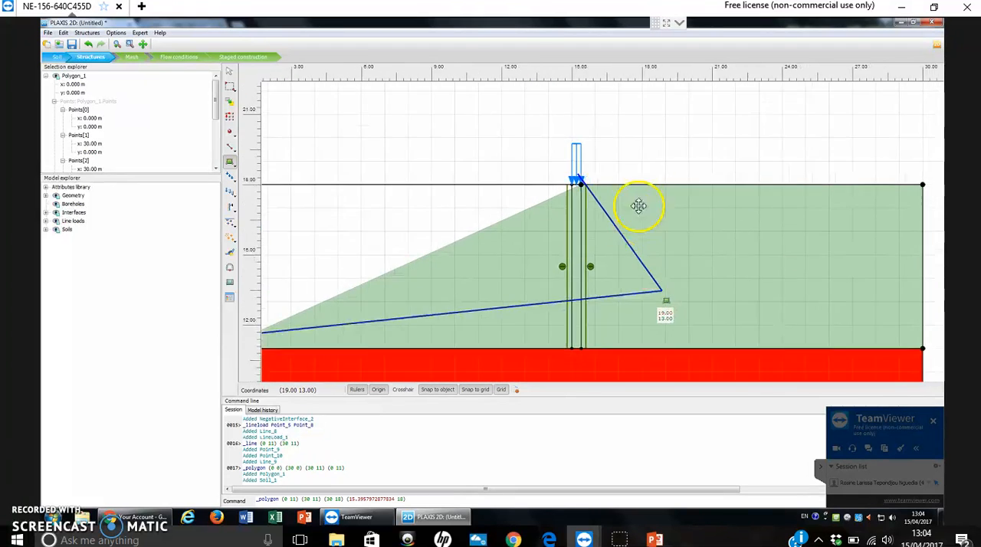
scroll(591, 269, "up", 6)
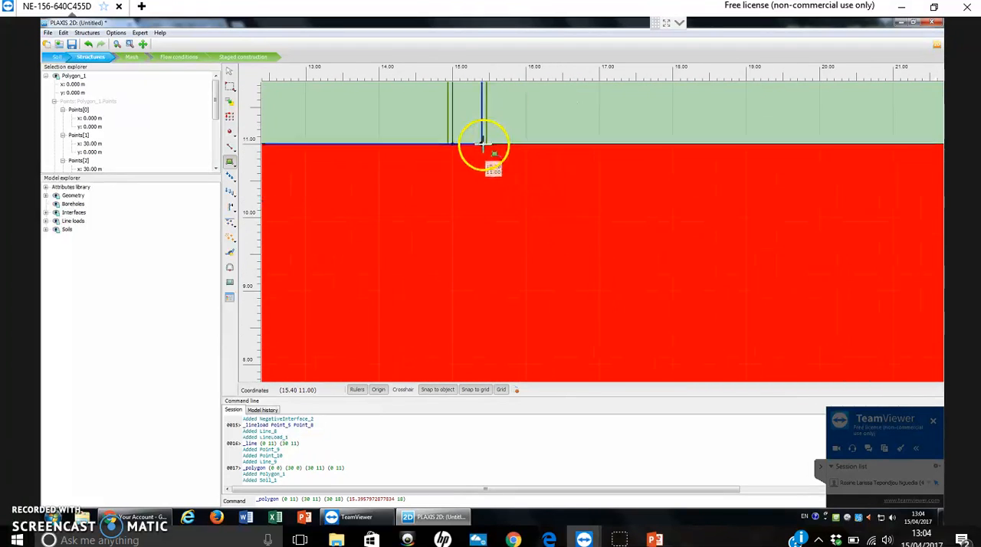
left_click(483, 144)
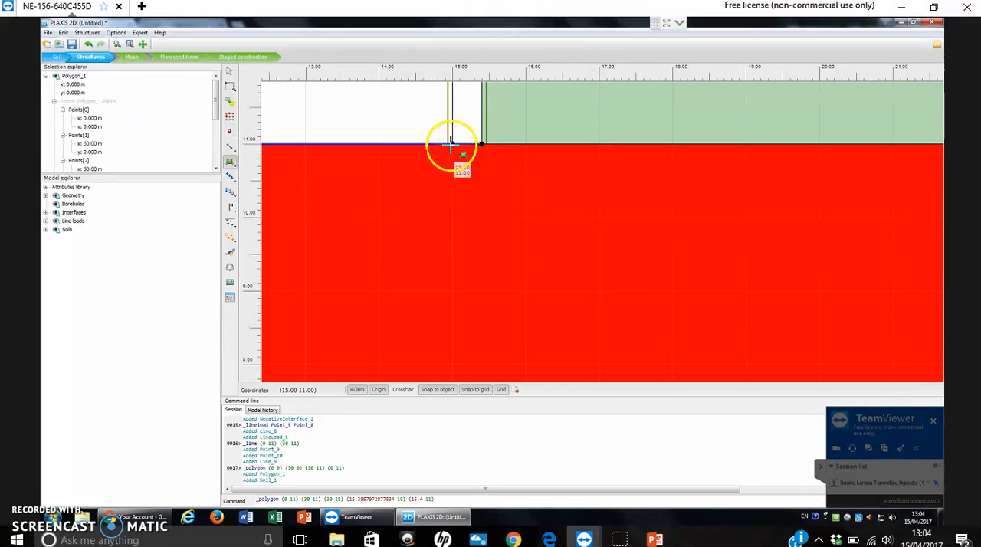
scroll(446, 153, "down", 2)
left_click_drag(401, 115, 619, 378)
scroll(530, 286, "down", 3)
scroll(561, 204, "up", 4)
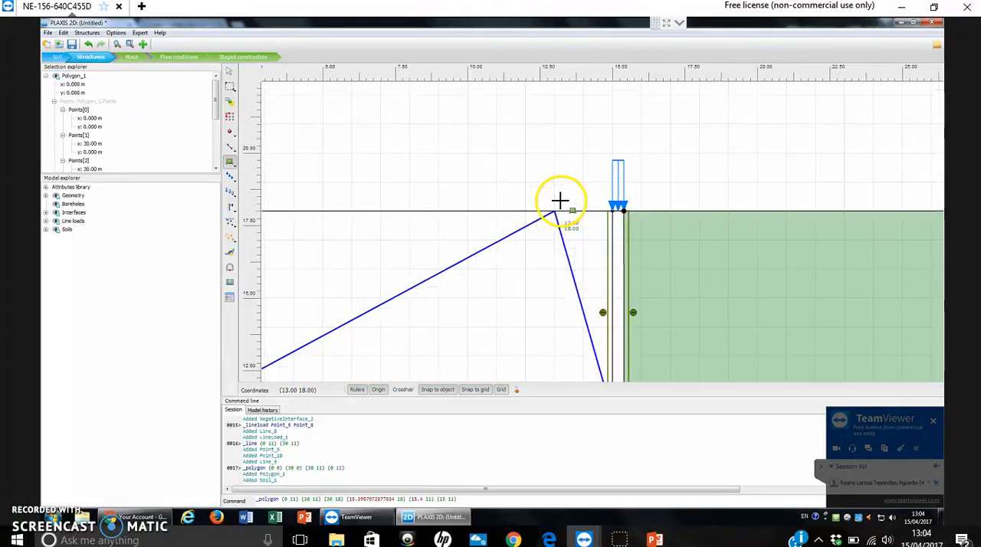
scroll(597, 219, "up", 2)
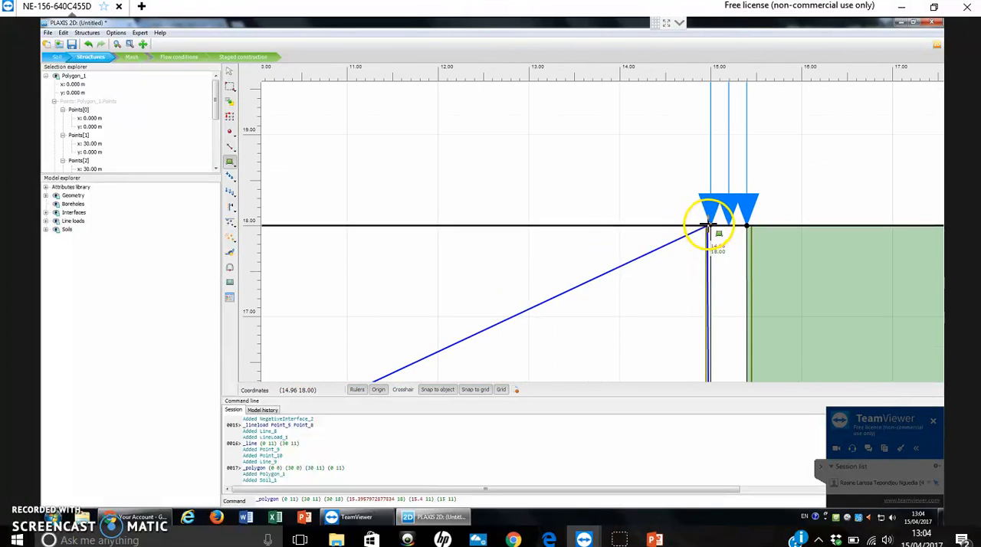
left_click(703, 222)
Complete the upper layer polygon with a corner at (0, 18), closing it at (0, 11).
scroll(501, 213, "down", 6)
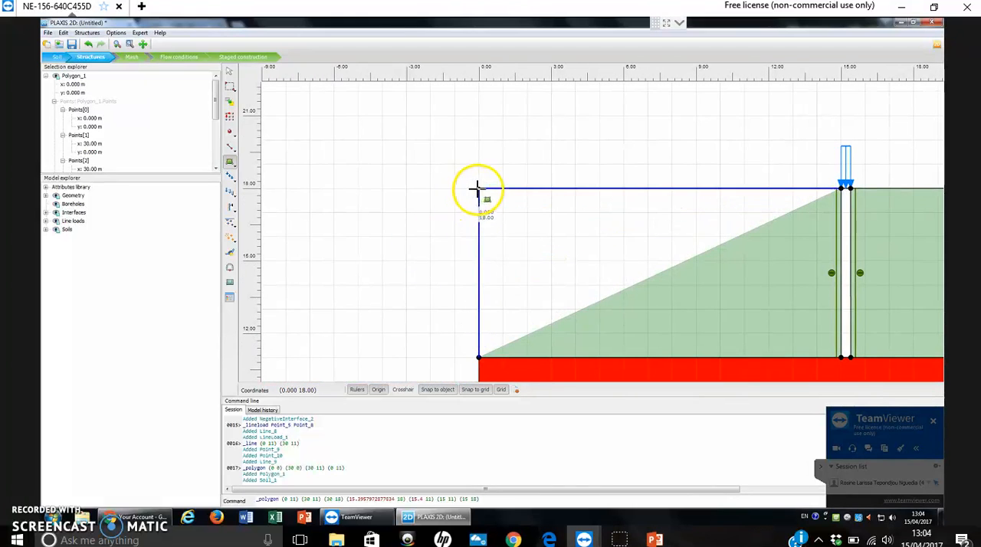
left_click(460, 200)
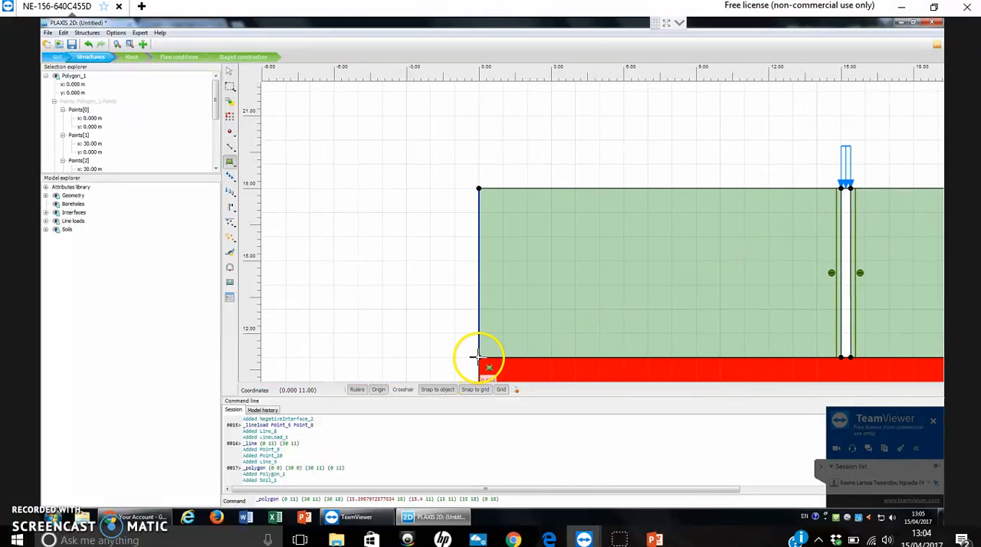
left_click(477, 357)
scroll(797, 324, "down", 3)
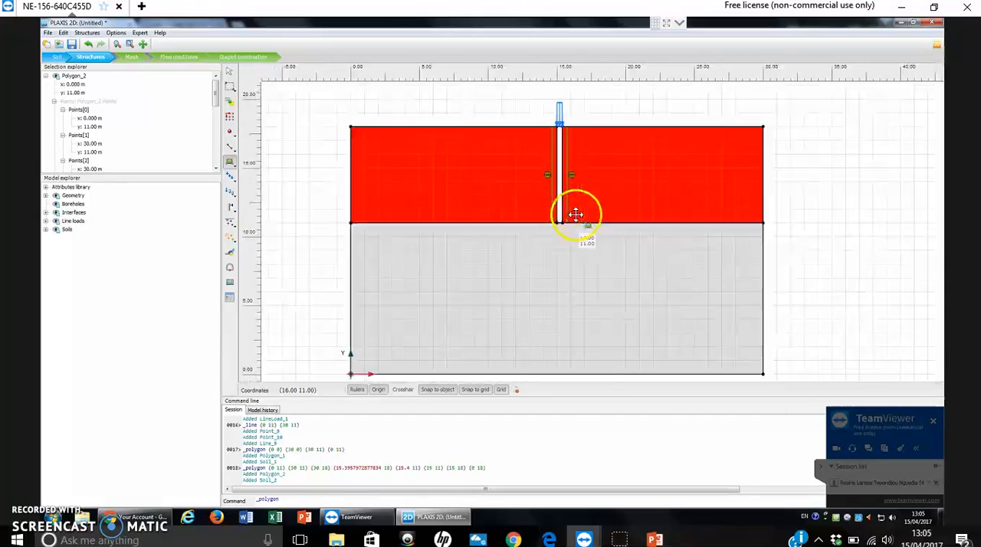
Create a soil polygon for the pile with corners (15.4, 11), (15, 11), (15, 18) and (15.4, 18), then leave polygon drawing.
scroll(608, 231, "down", 1)
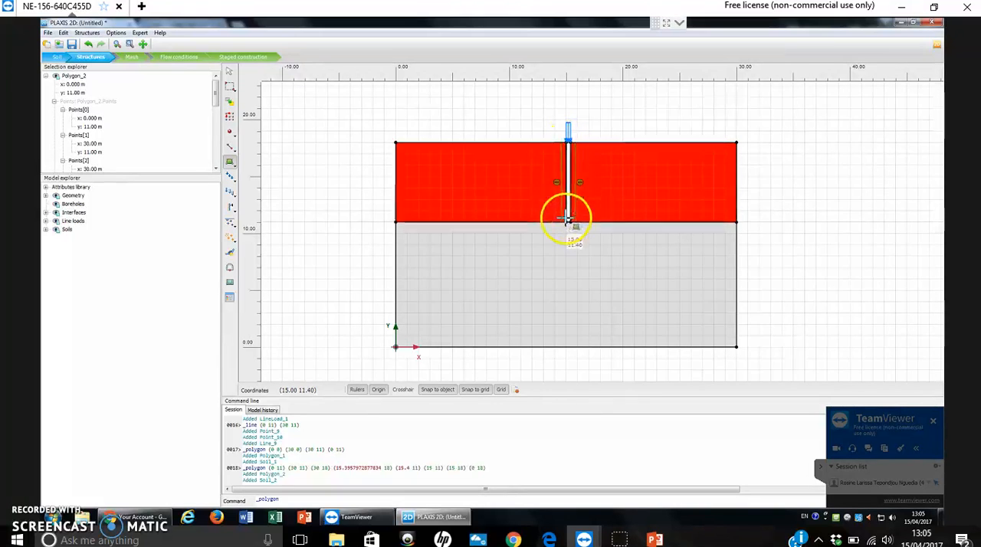
scroll(566, 162, "up", 3)
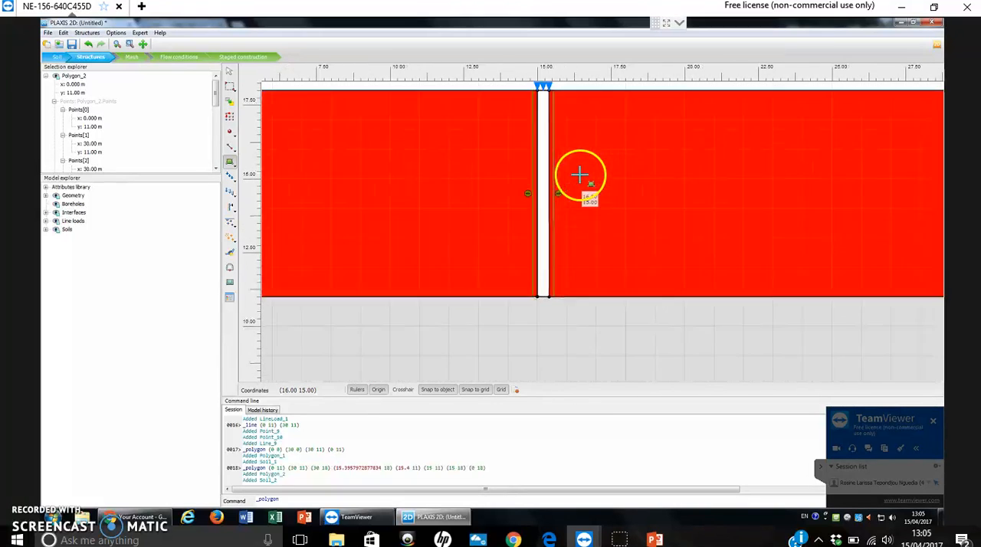
scroll(645, 221, "up", 1)
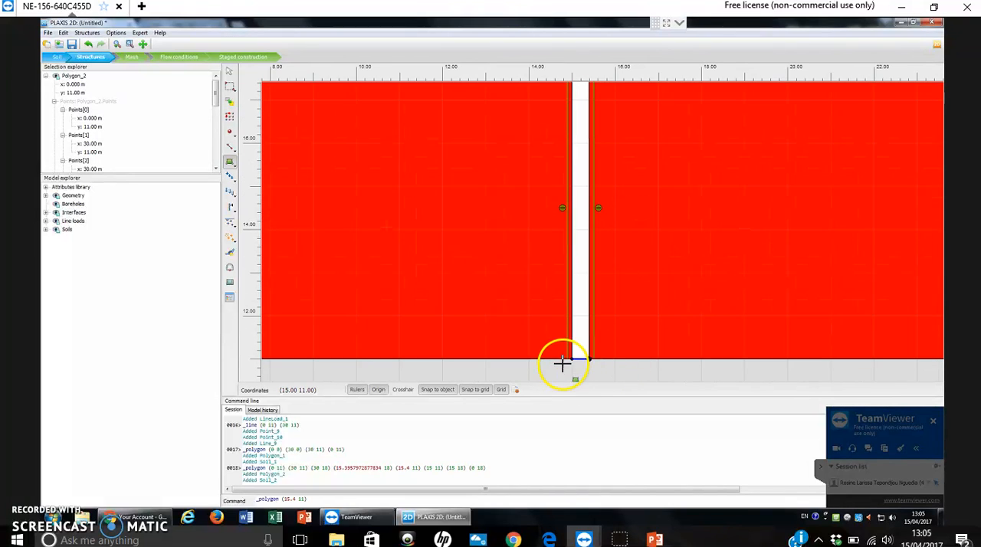
left_click(566, 336)
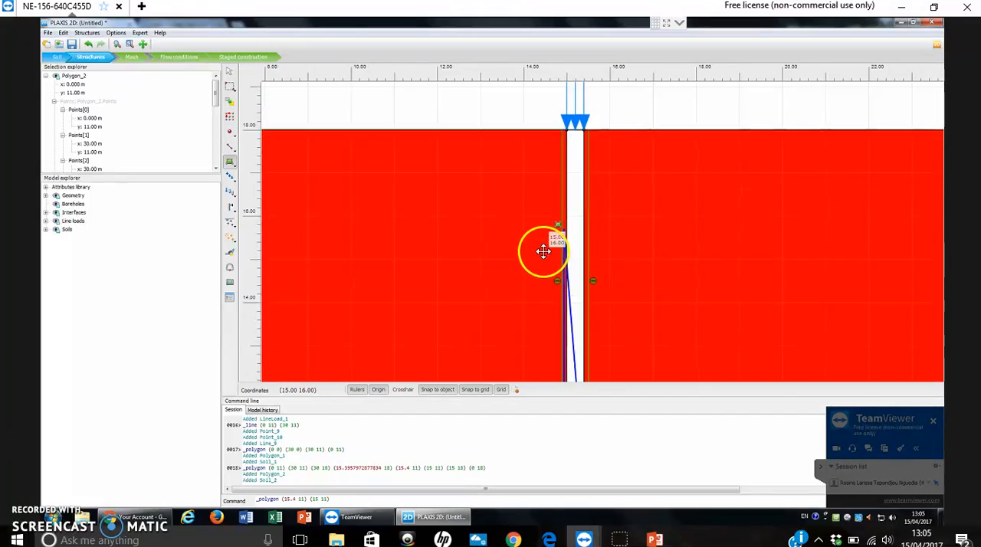
left_click(561, 182)
left_click(578, 181)
scroll(653, 378, "down", 2)
left_click_drag(648, 375, 602, 220)
left_click(563, 283)
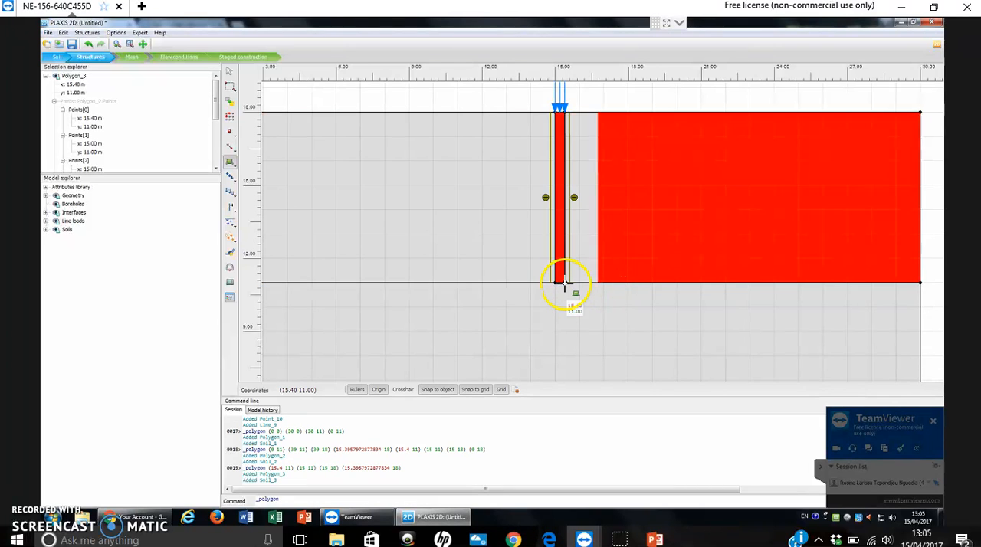
scroll(684, 272, "down", 2)
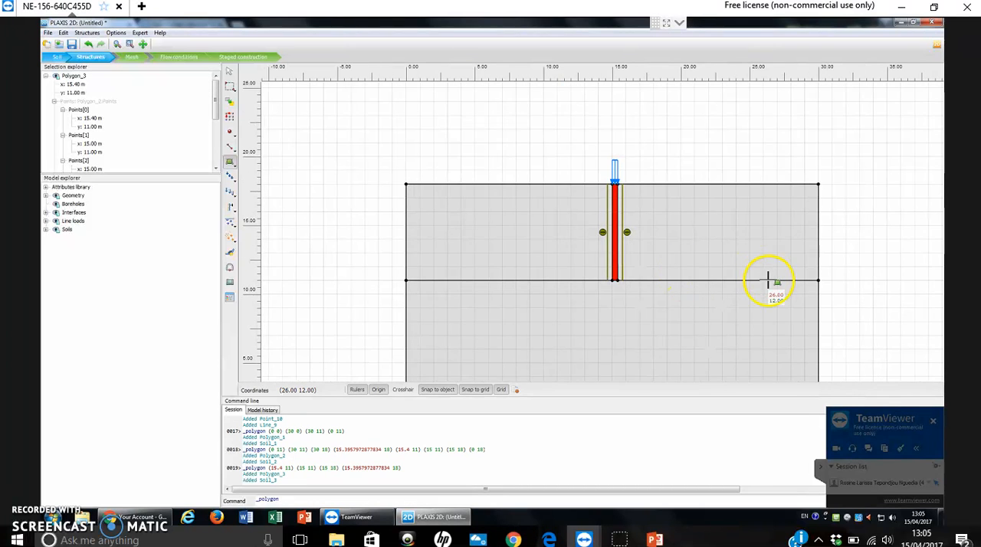
scroll(751, 260, "down", 2)
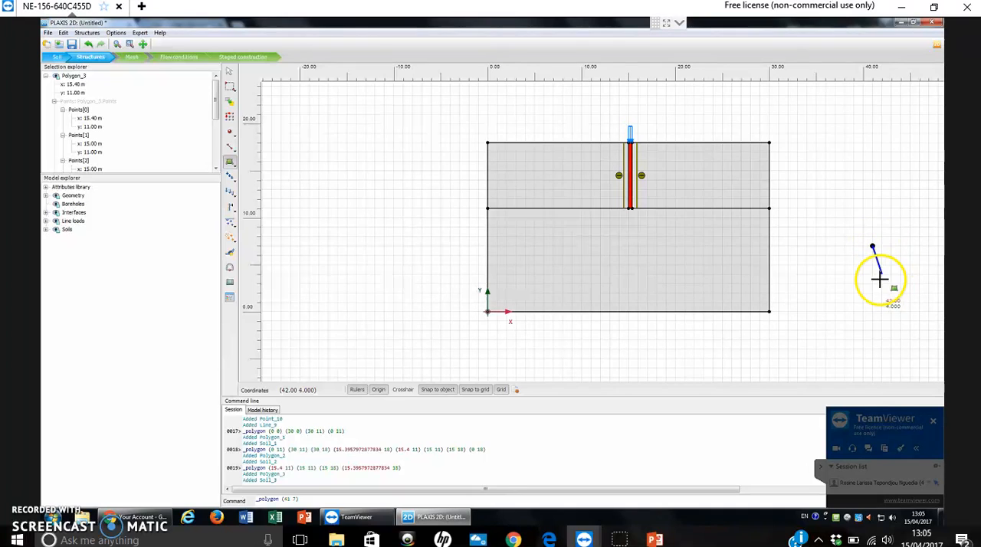
left_click(230, 75)
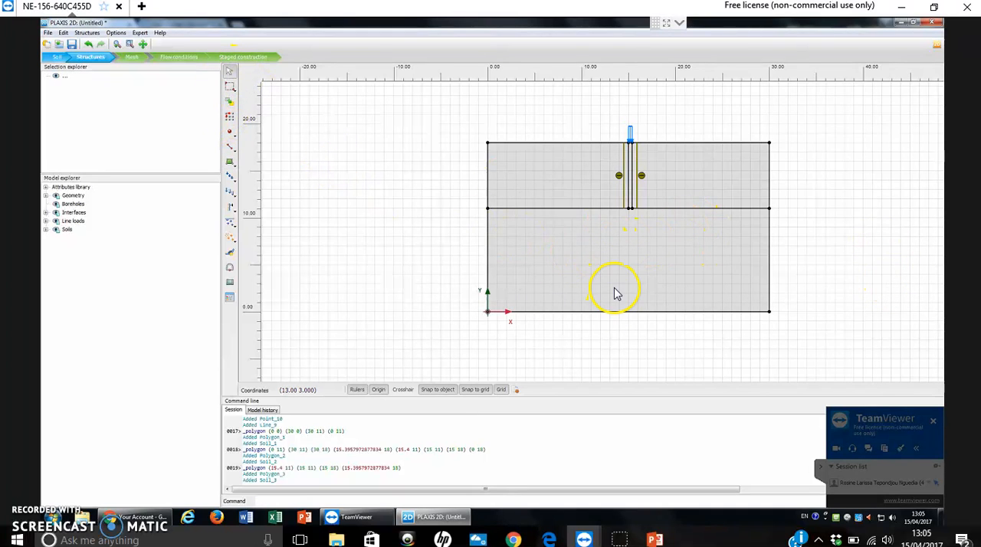
Create a new Mohr-Coulomb soil material set named clay with drainage type Undrained (B).
scroll(617, 294, "up", 1)
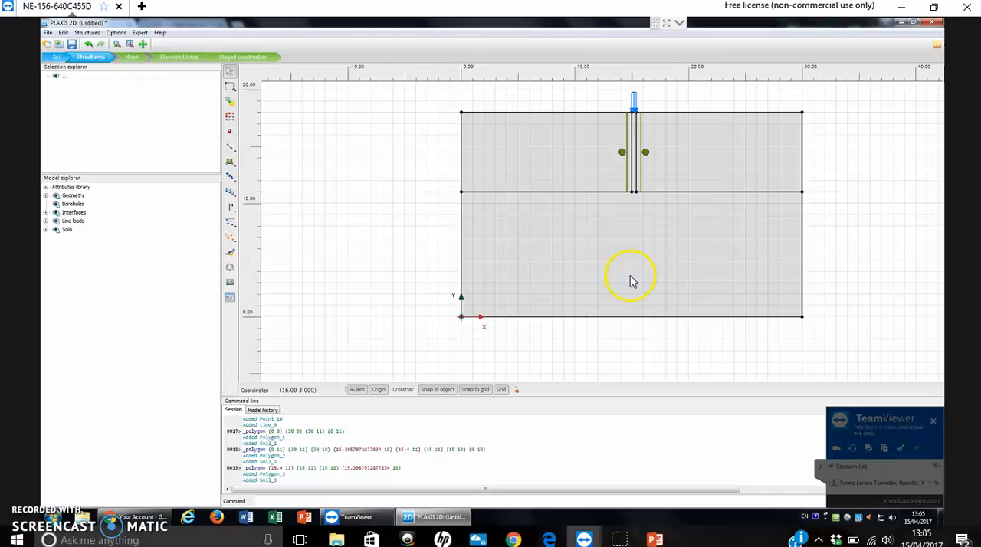
left_click(234, 304)
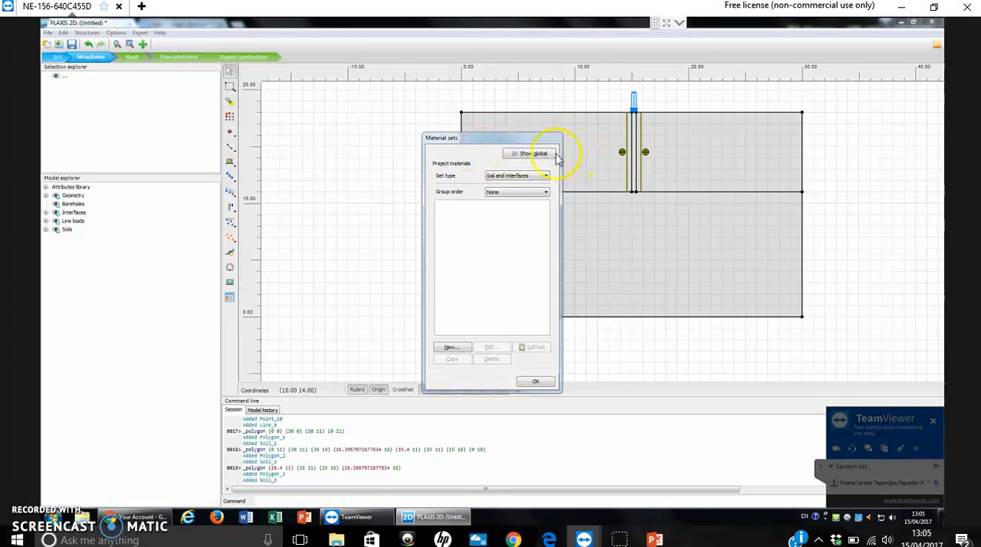
left_click(450, 348)
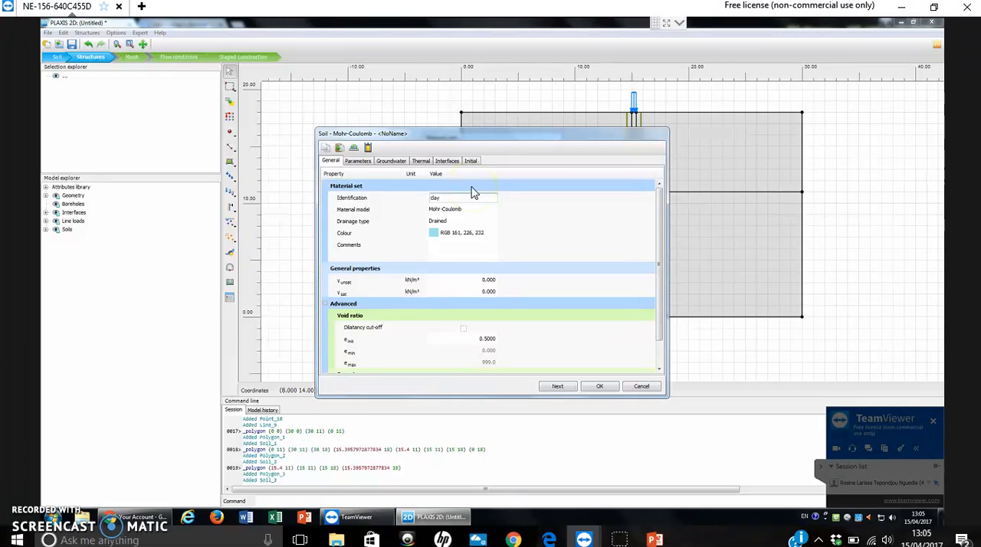
left_click(435, 222)
left_click(460, 223)
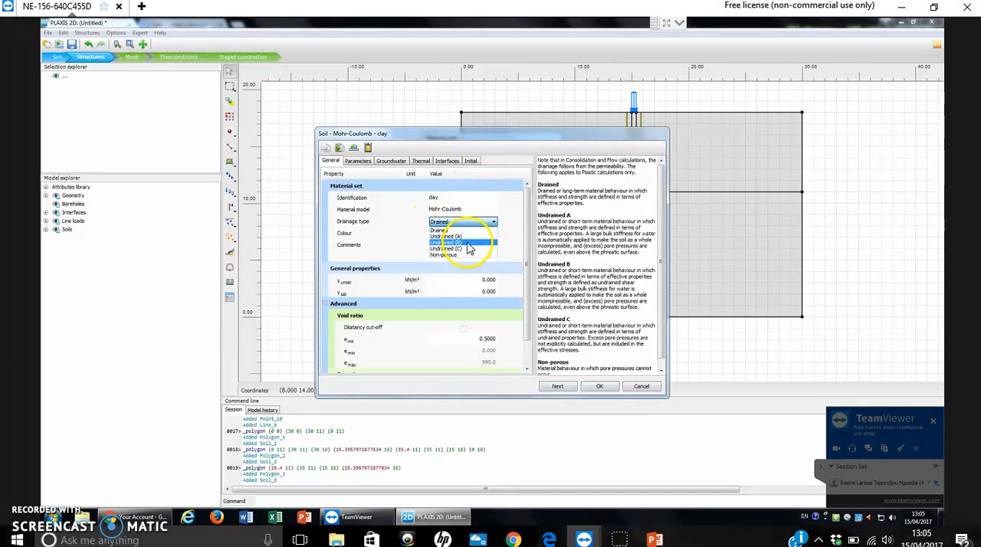
left_click(467, 243)
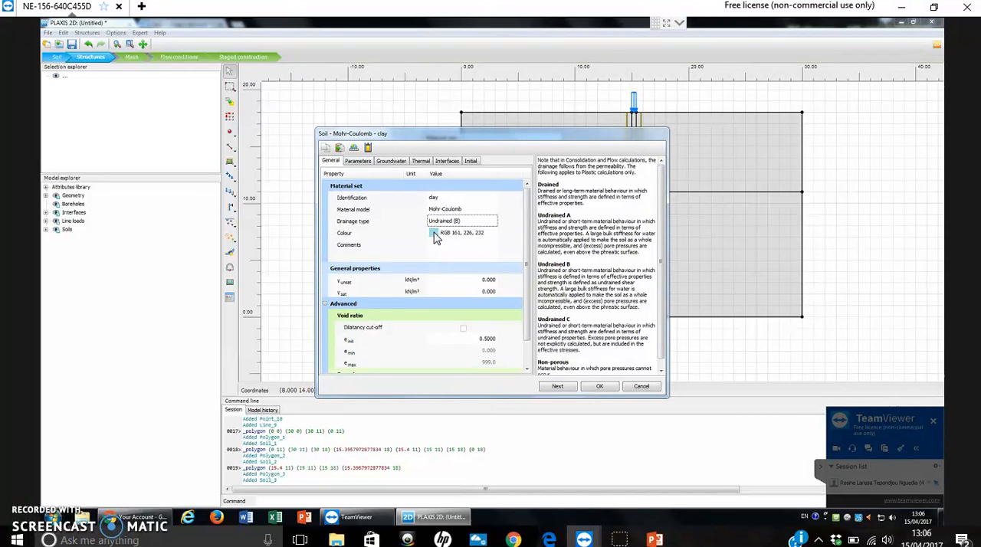
Change the clay material's colour to pink, RGB 232, 161, 169.
left_click(434, 233)
left_click(569, 262)
mouse_move(569, 266)
left_mouse_down()
mouse_move(622, 277)
mouse_move(607, 280)
left_mouse_up()
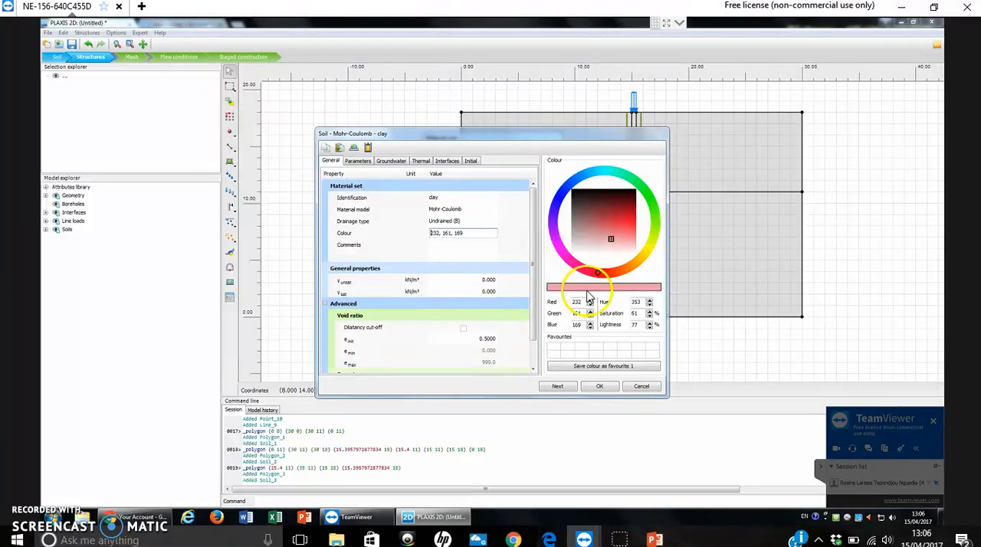
Set the clay's unsaturated unit weight to 16 kN/m³ and its saturated unit weight to 18 kN/m³.
left_click(492, 281)
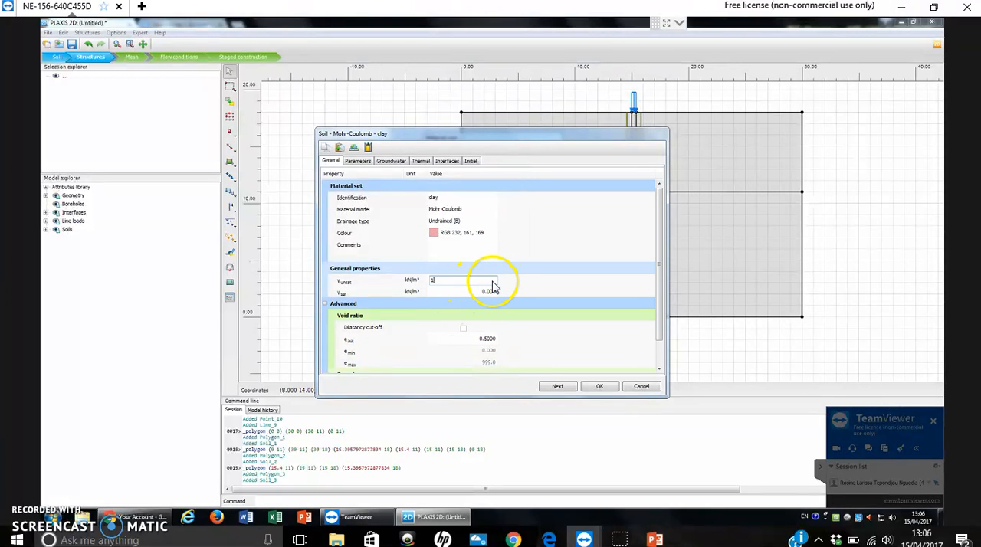
key("Tab")
type("18")
left_click(593, 308)
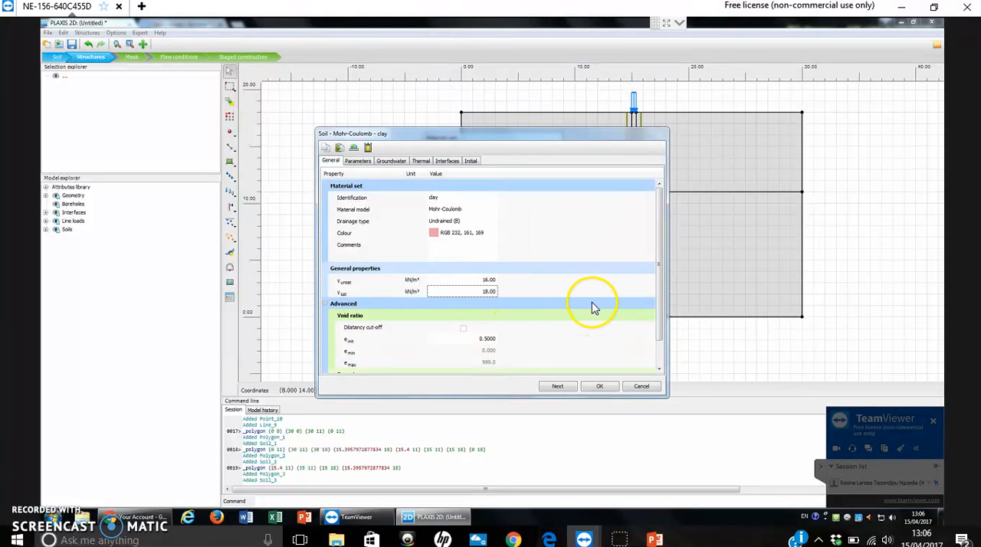
Set the clay's stiffness parameters to E' = 5000 kN/m² and Poisson's ratio 0.3.
left_click(357, 161)
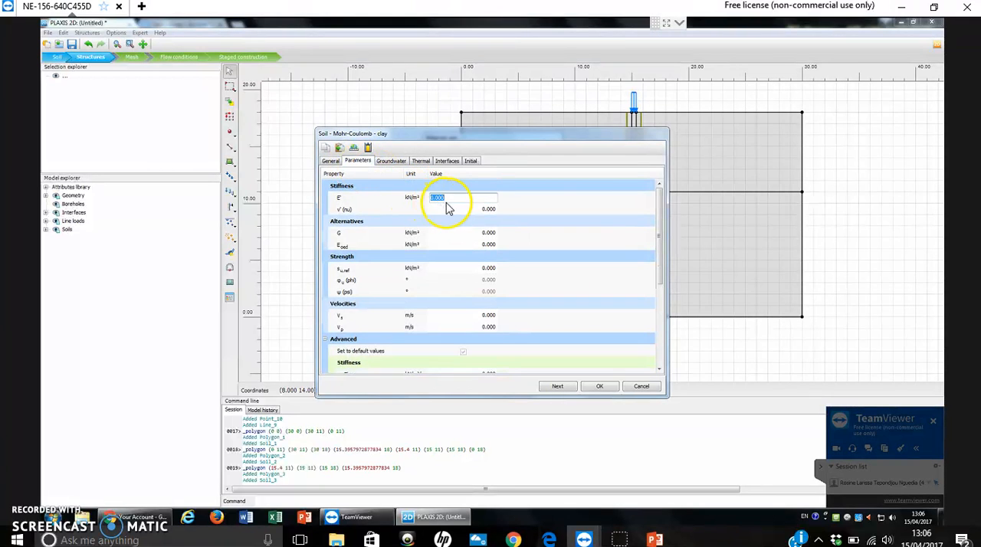
type("5.0E3")
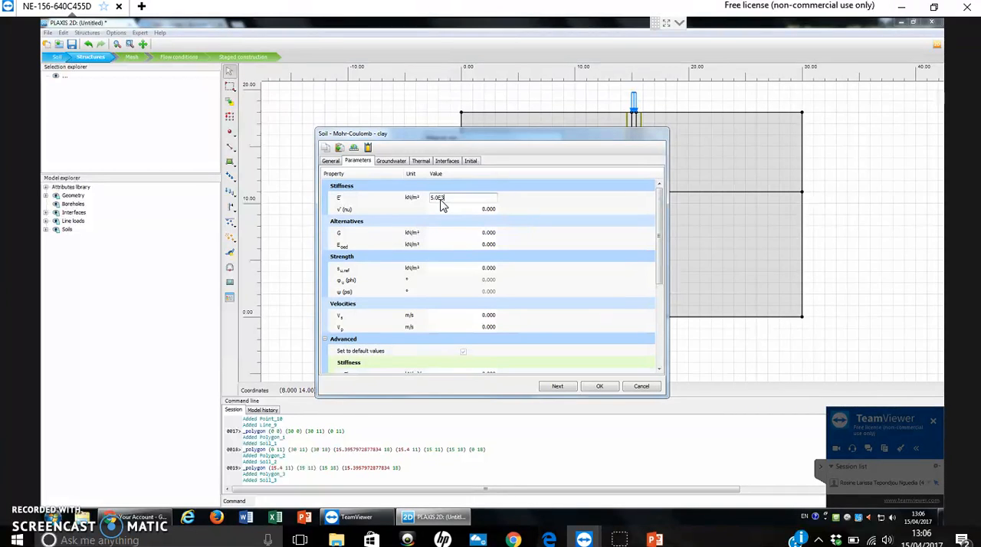
key("Tab")
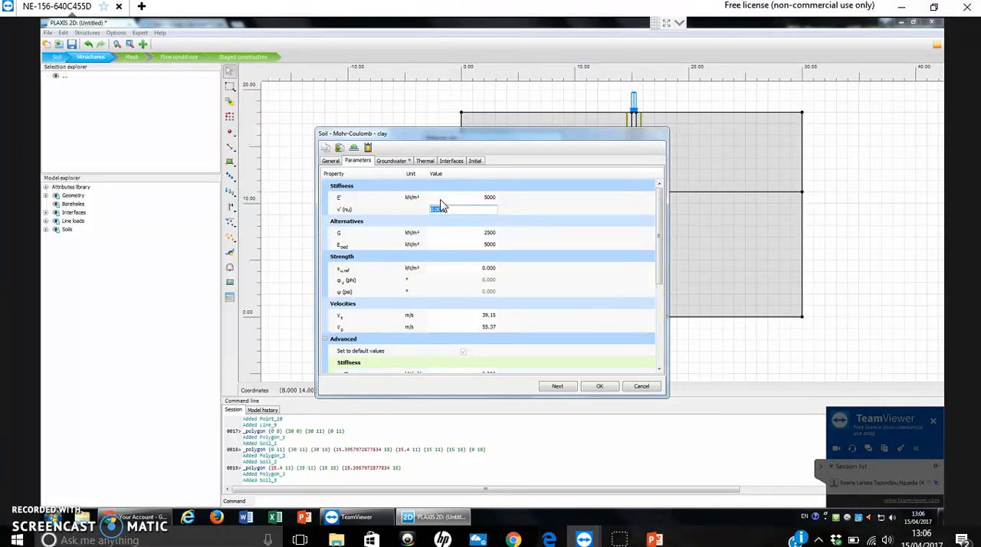
type("0.3")
key("Tab")
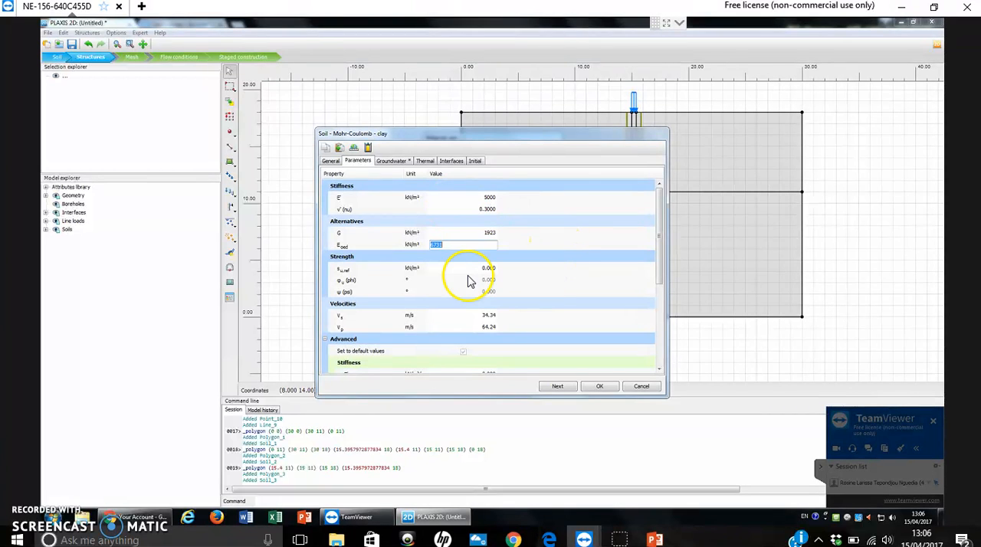
Set the clay's reference undrained shear strength s_u,ref to 5 kN/m².
left_click(487, 269)
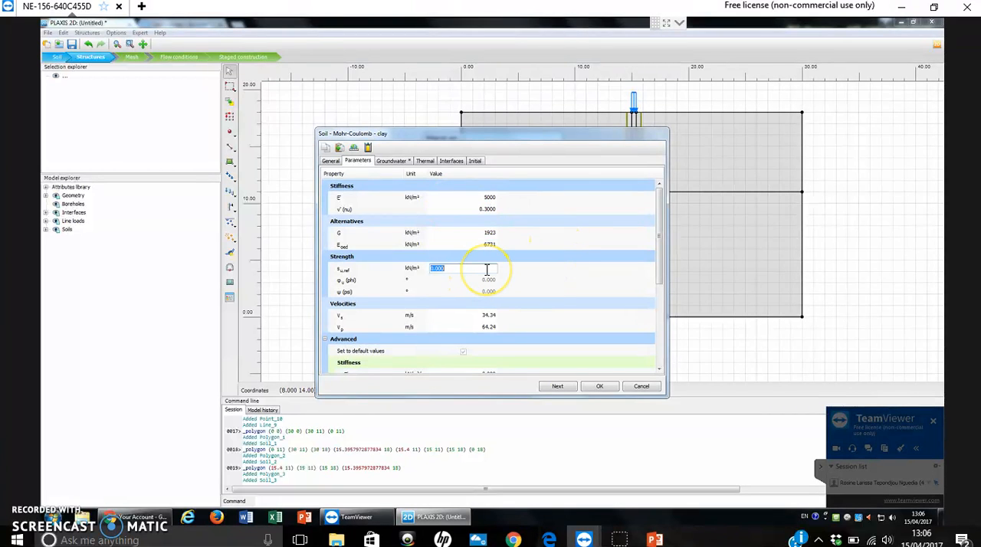
type("5.0")
key("Return")
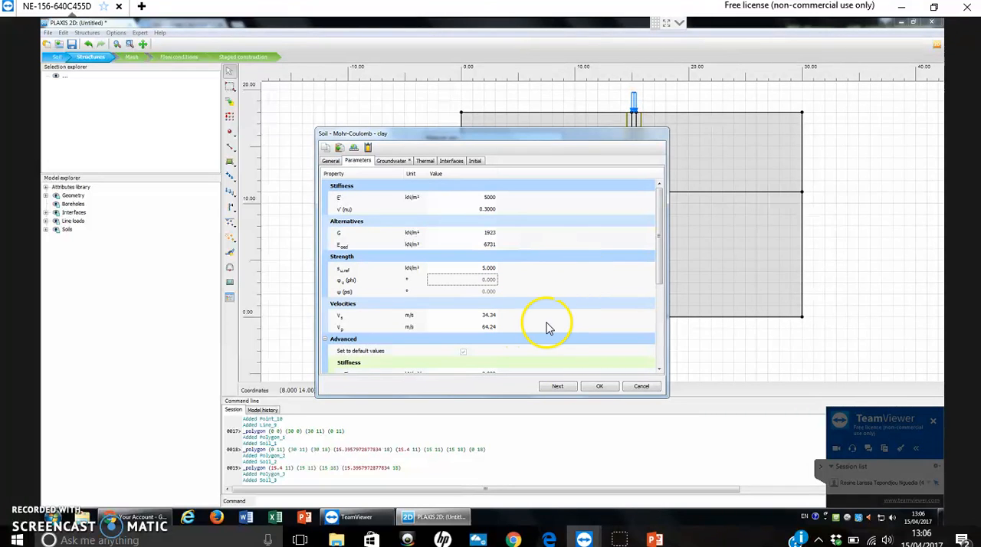
left_click(491, 326)
Set the clay's advanced stiffness increment E'inc to 1000 kN/m²/m with a reference level y_ref of 18 m.
left_click_drag(658, 236, 664, 310)
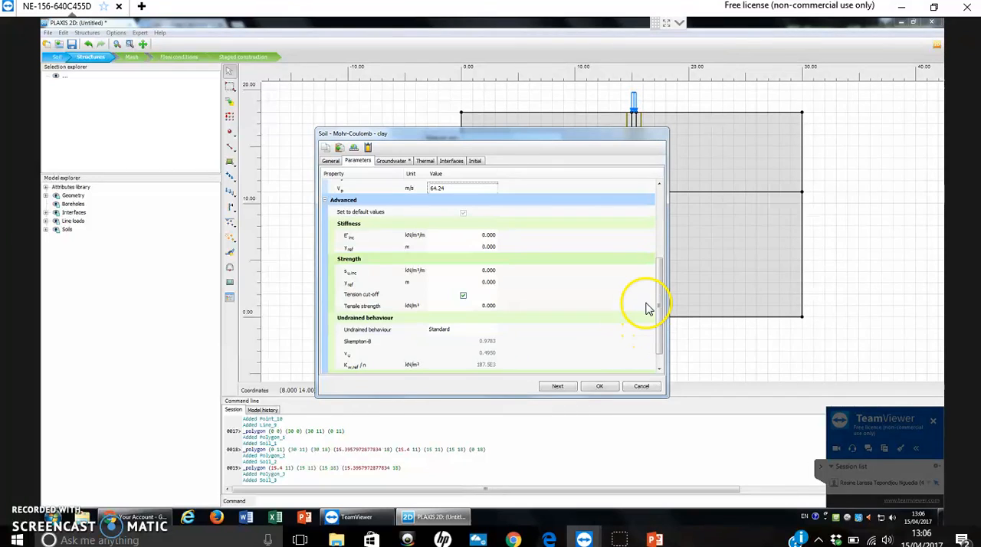
left_click_drag(663, 294, 657, 339)
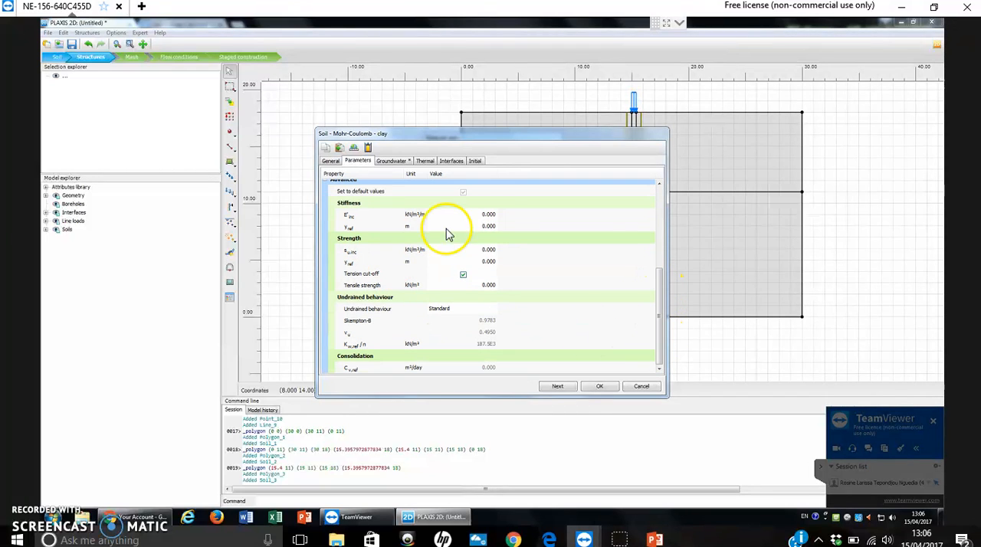
left_click(492, 215)
type("1.0E3")
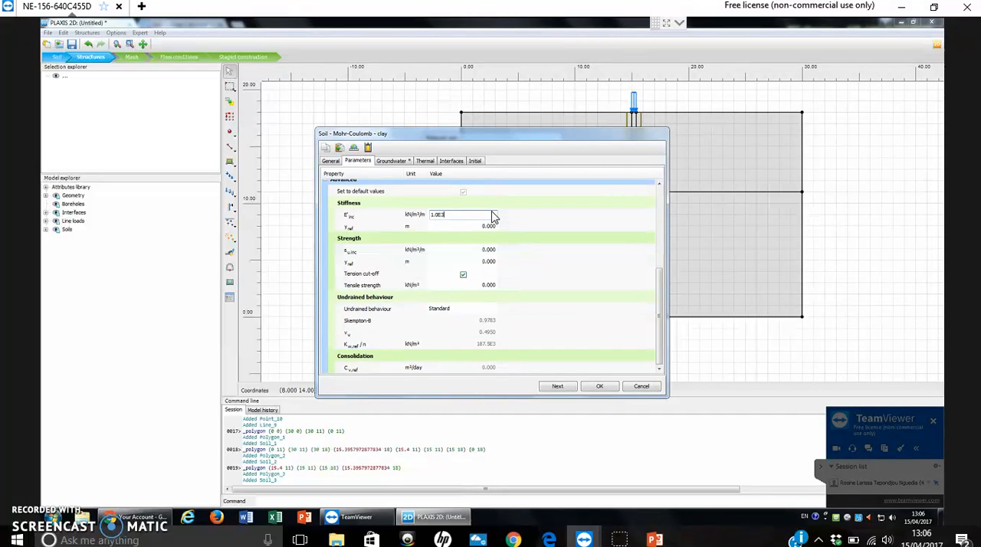
key("Tab")
type("18")
left_click(563, 245)
Set the clay's undrained shear strength increment s_u,inc to 3 kN/m²/m in the advanced strength parameters.
left_click(491, 260)
left_click(488, 251)
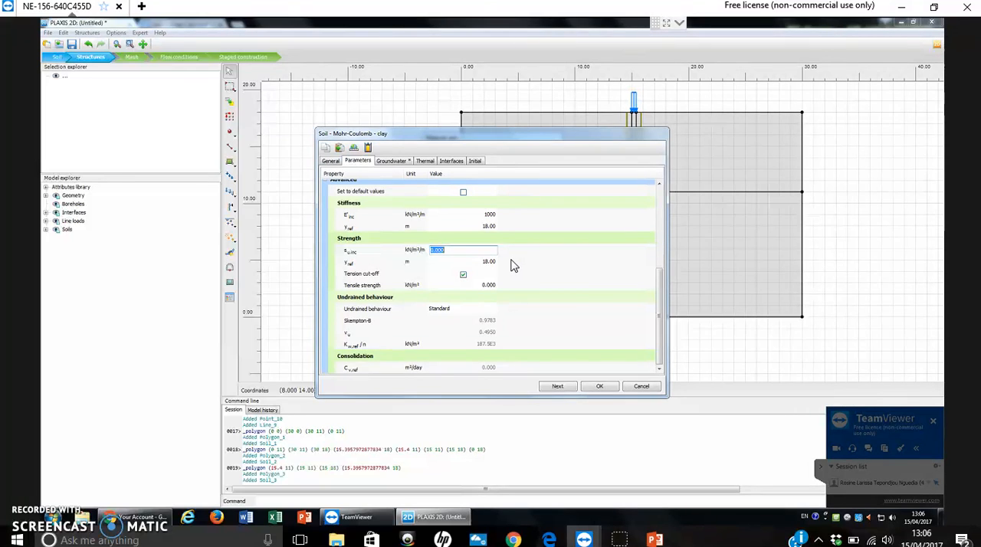
left_click(536, 285)
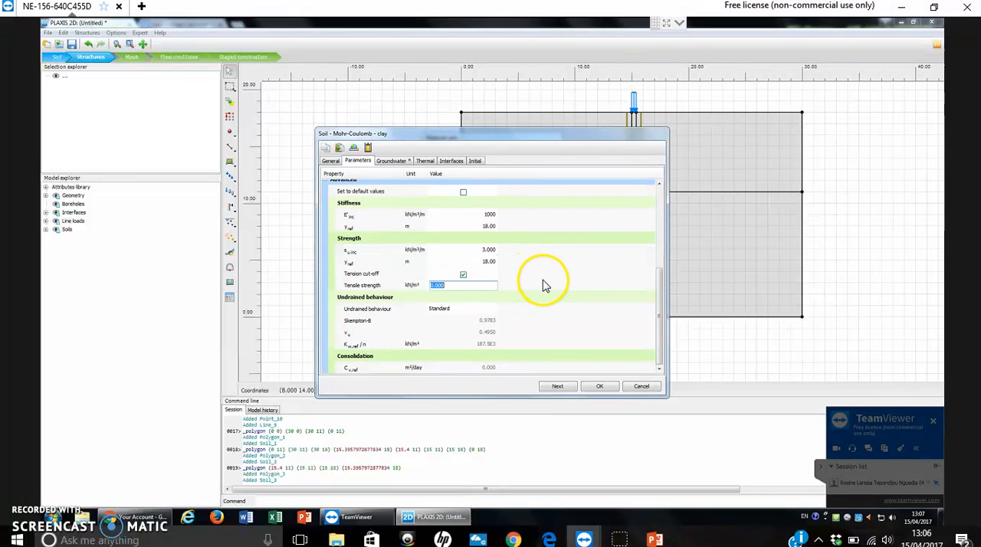
Change the clay's interface strength to Manual with R_inter 0.5.
left_click(451, 161)
left_click(463, 199)
left_click(456, 214)
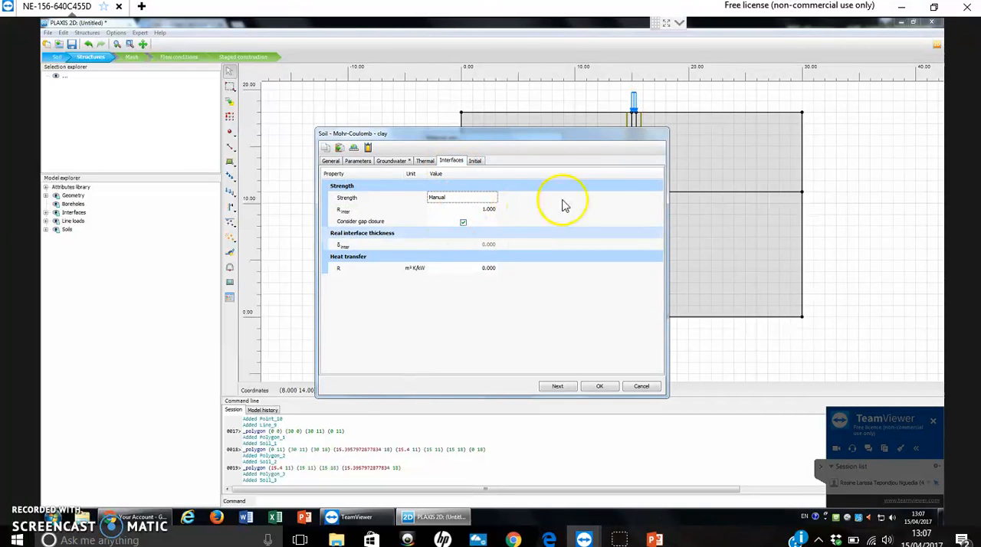
left_click(493, 210)
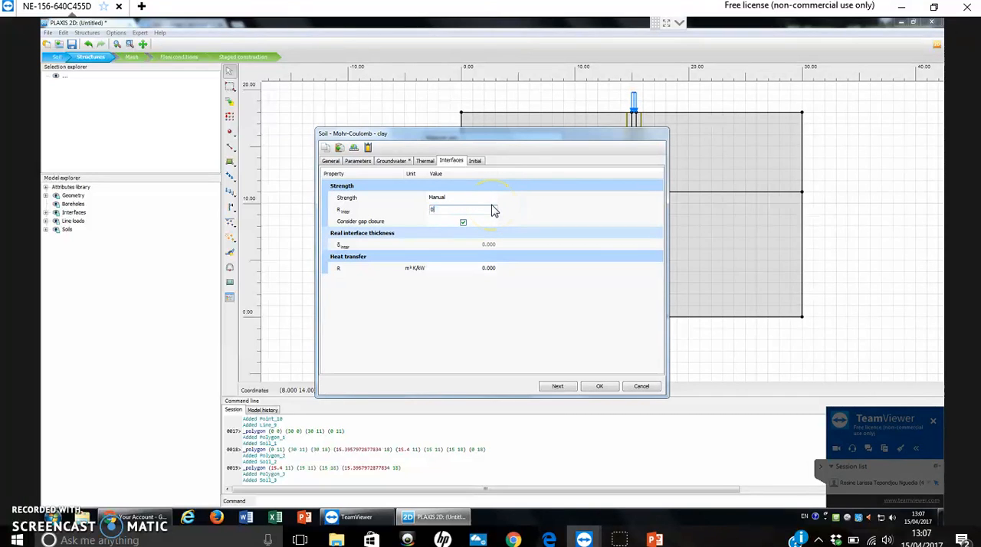
left_click(502, 203)
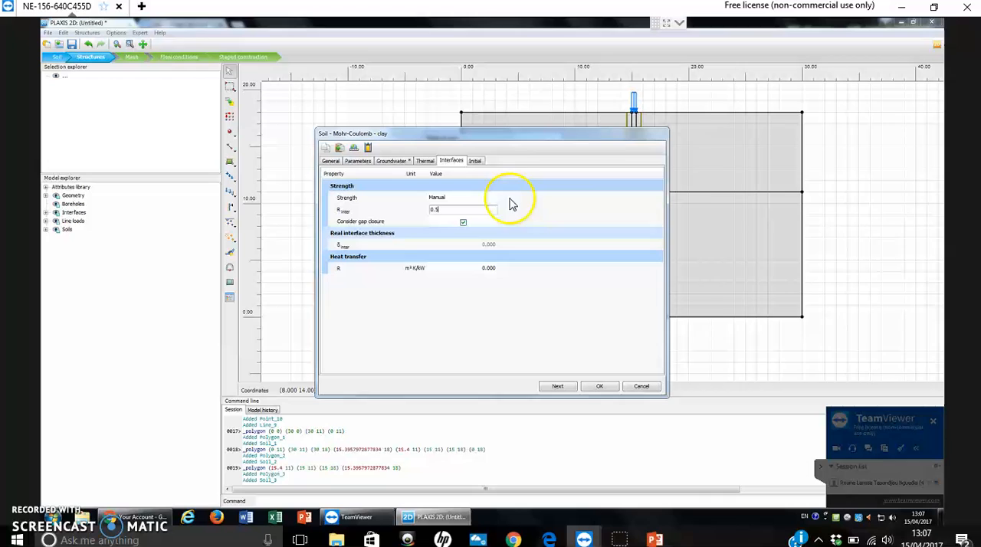
Change the clay's K0 determination to Manual and set K0,x to 0.5.
left_click(475, 161)
left_click(493, 201)
left_click(493, 201)
left_click(459, 217)
left_click(492, 221)
type("0.5")
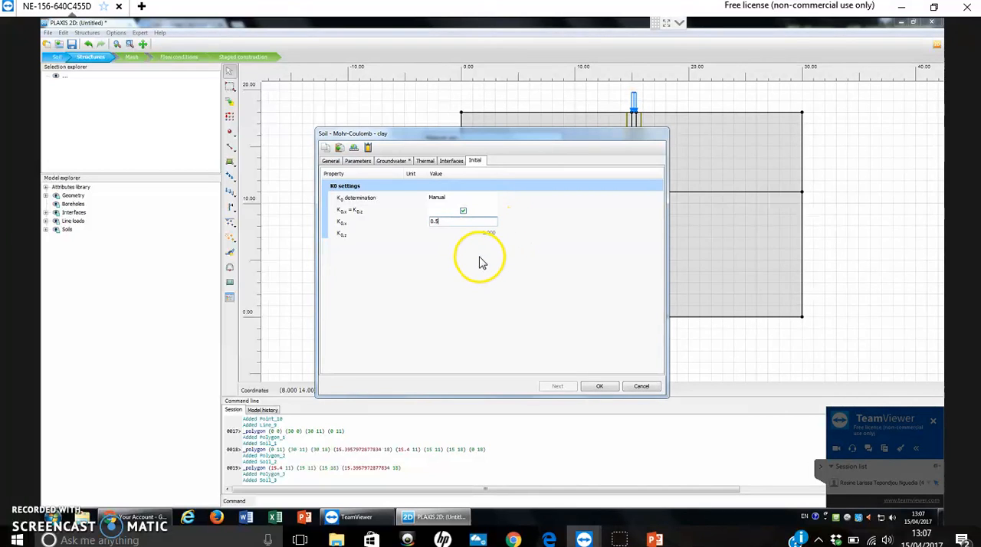
Set the clay's groundwater soil type to Fine with default flow parameters, and save the material set.
left_click(387, 164)
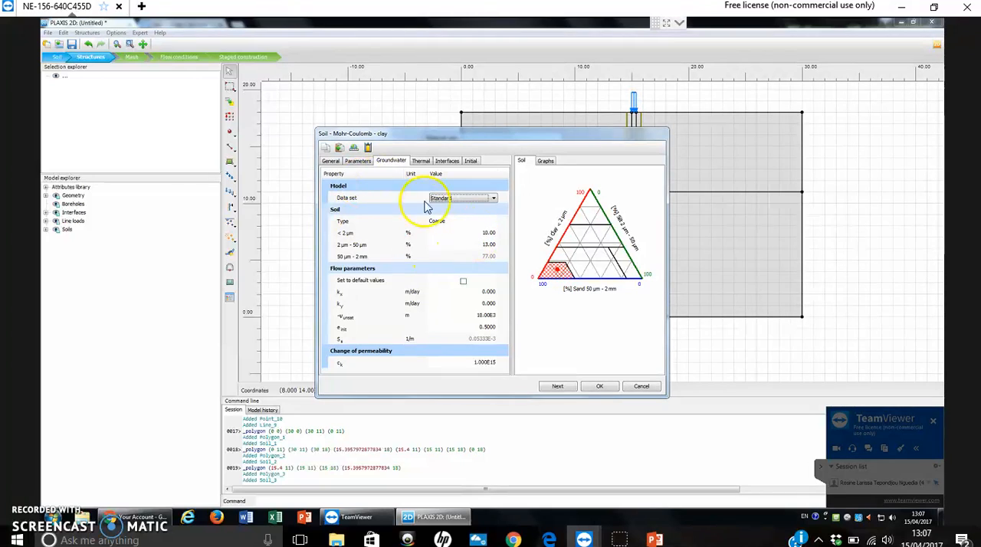
left_click(482, 222)
left_click(478, 224)
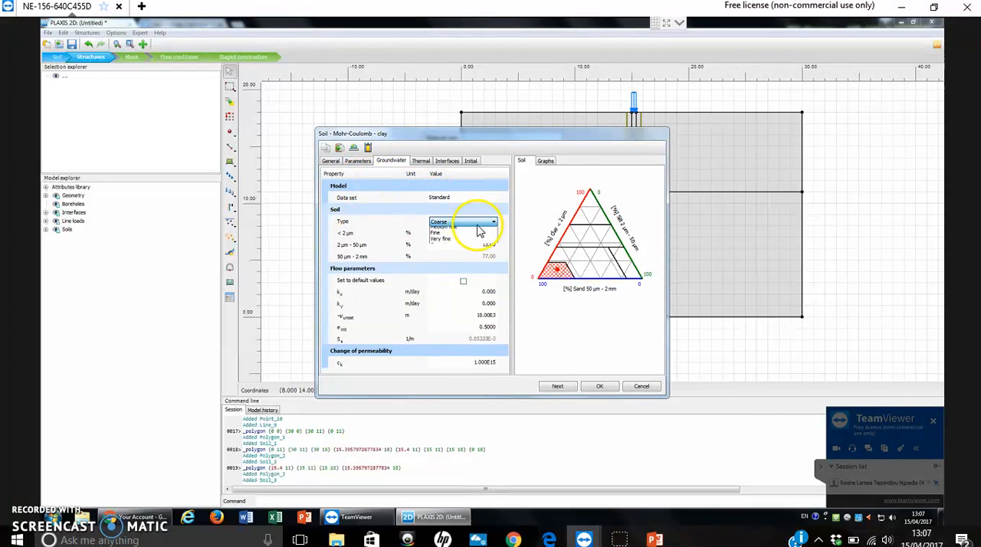
left_click(455, 254)
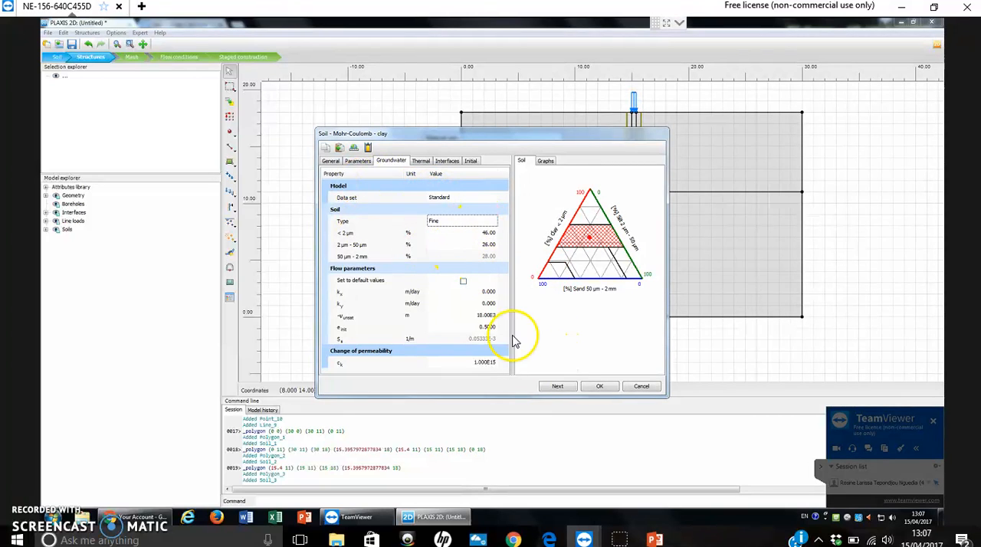
left_click(462, 281)
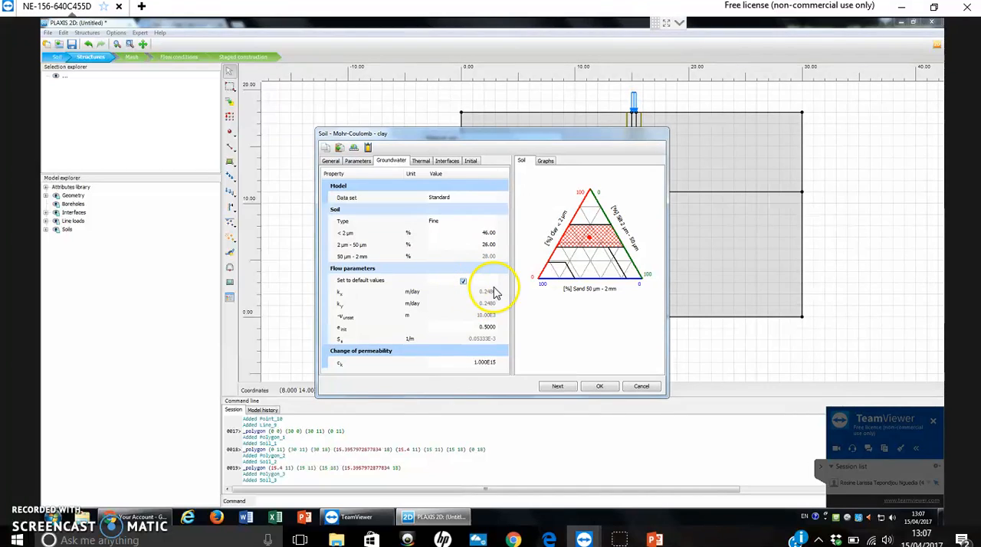
left_click(602, 386)
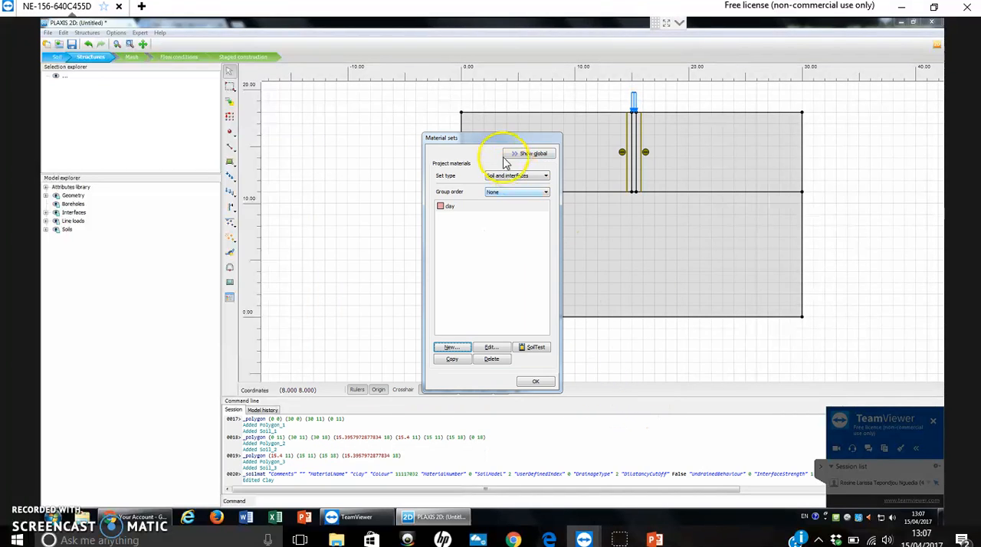
Move the material sets window clear of the model and assign the clay material to the upper soil layer around the pile.
left_click_drag(422, 135, 318, 147)
double_click(345, 214)
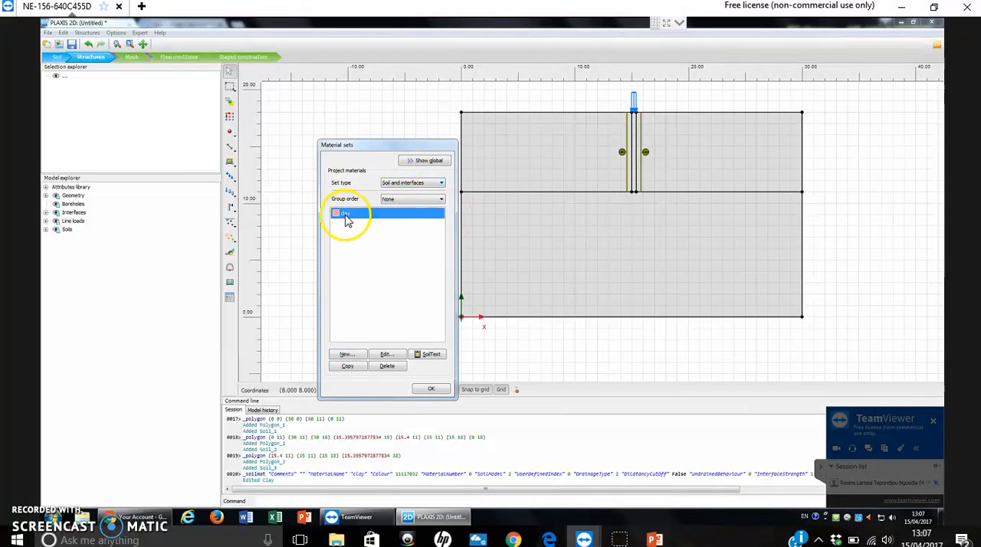
left_click(641, 386)
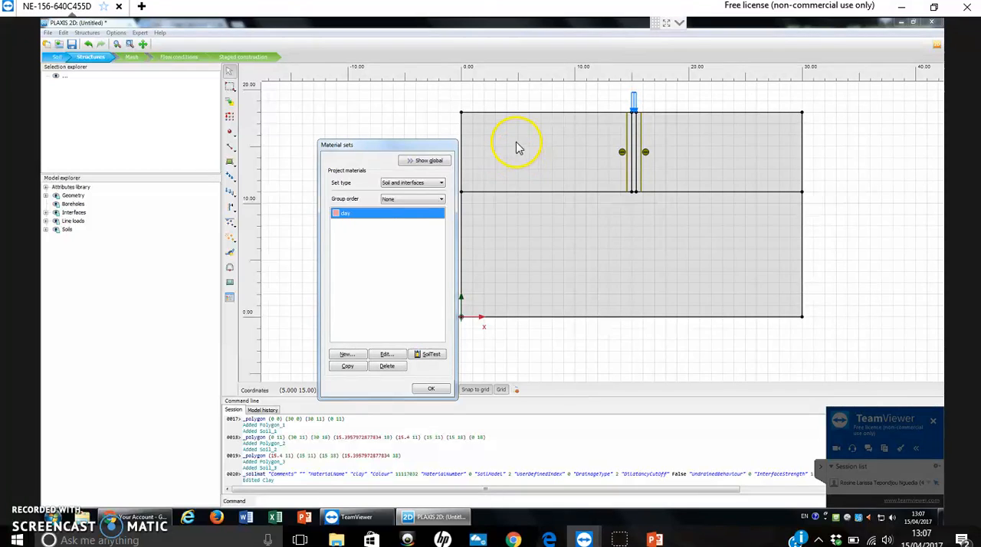
left_click_drag(341, 221, 527, 156)
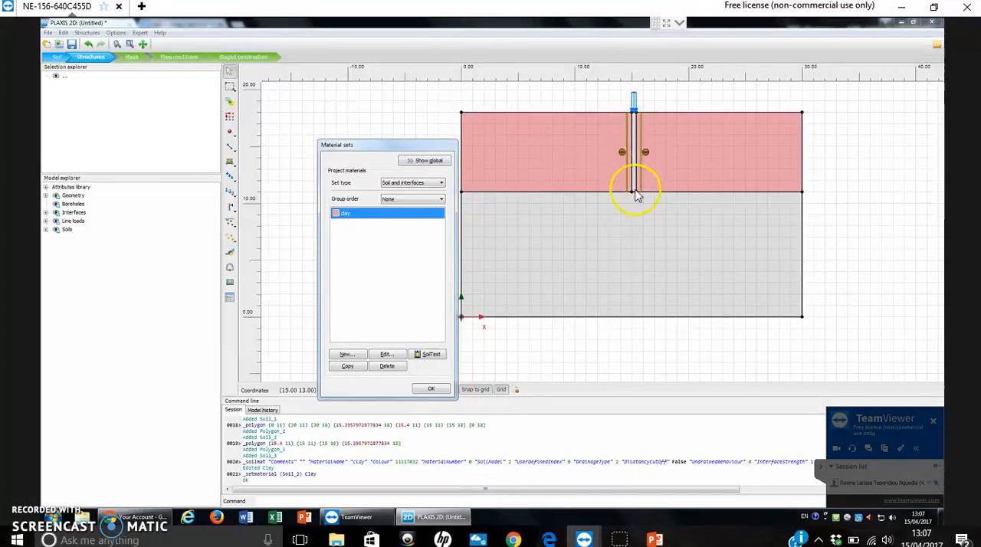
Create a new soil material set named sand with the HS small material model.
left_click(346, 354)
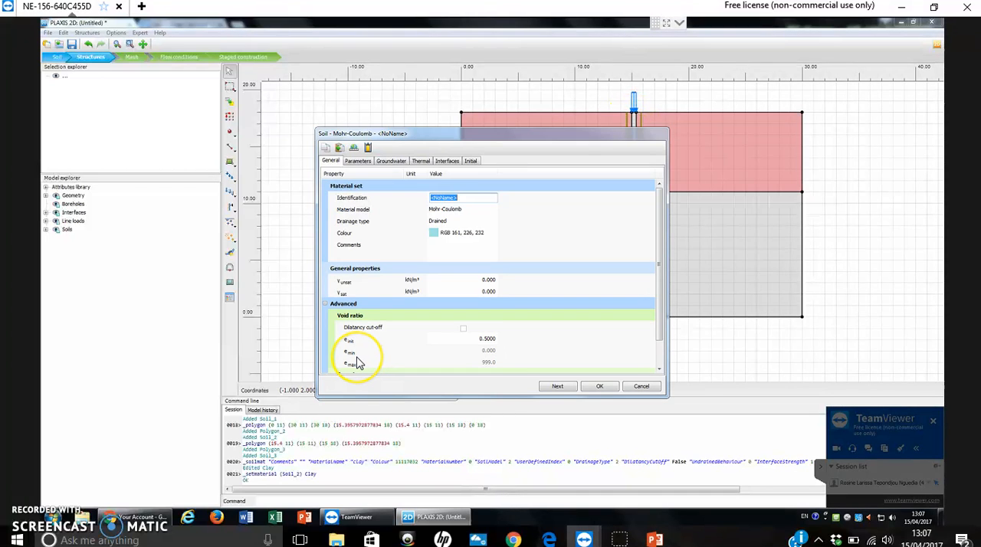
type("sna")
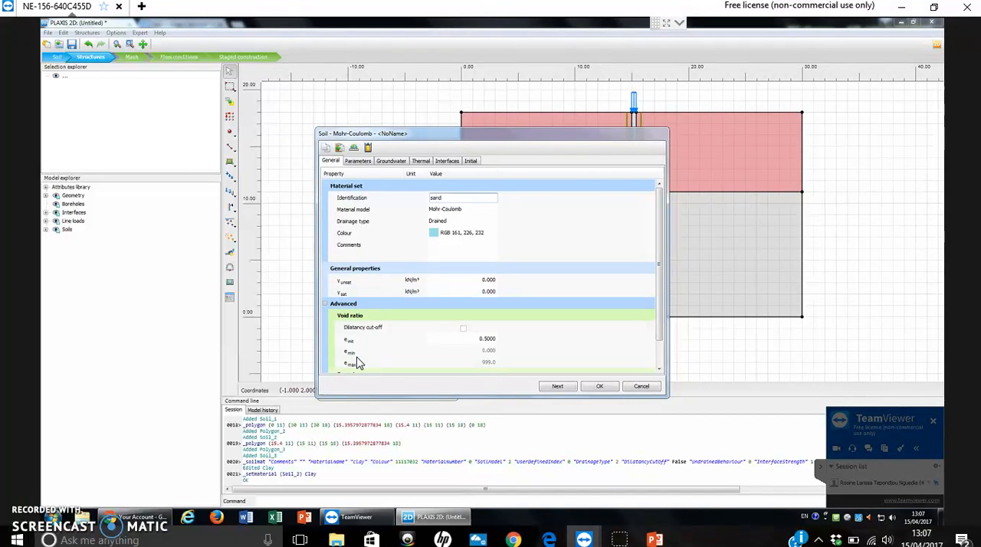
left_click(455, 209)
left_click(469, 211)
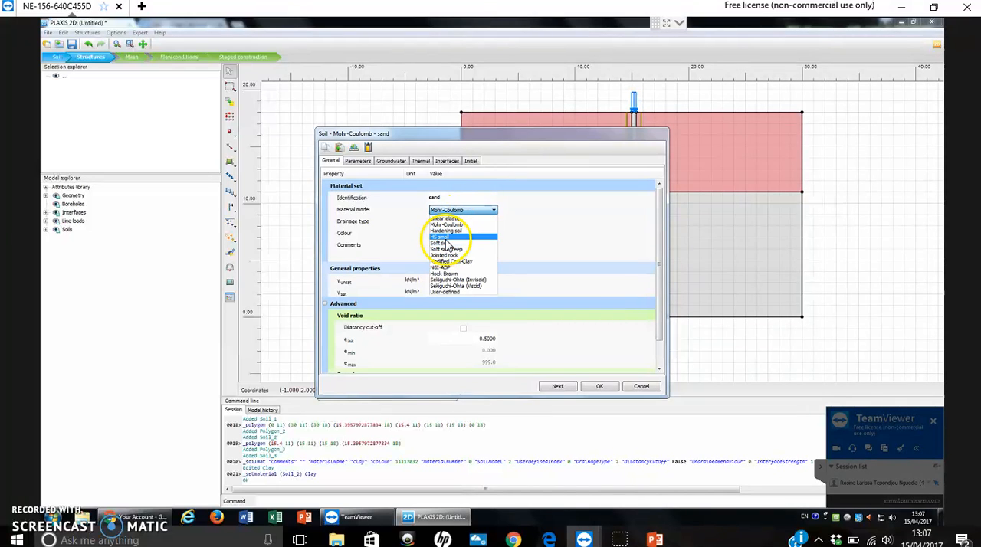
left_click(449, 238)
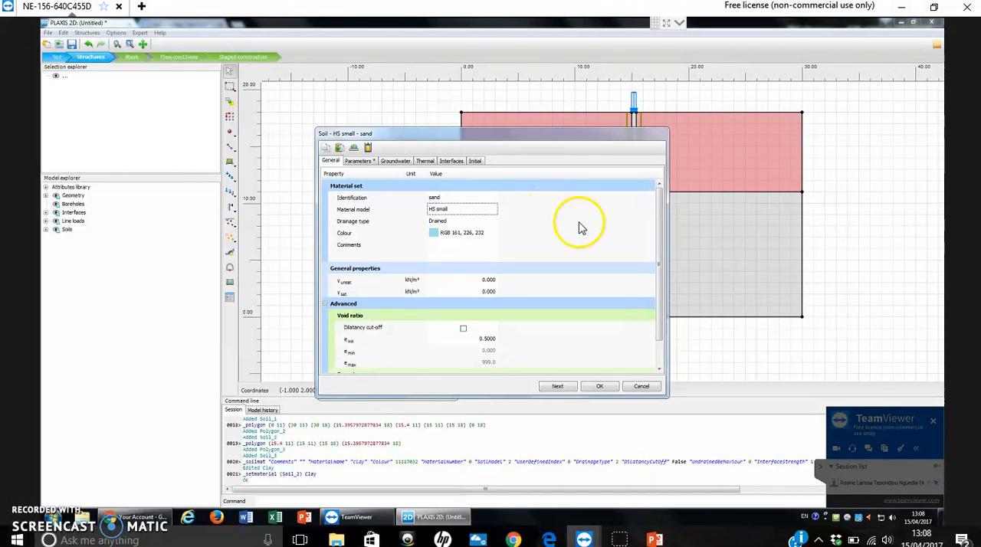
Set the sand material's drainage type to Undrained (A).
left_click(454, 225)
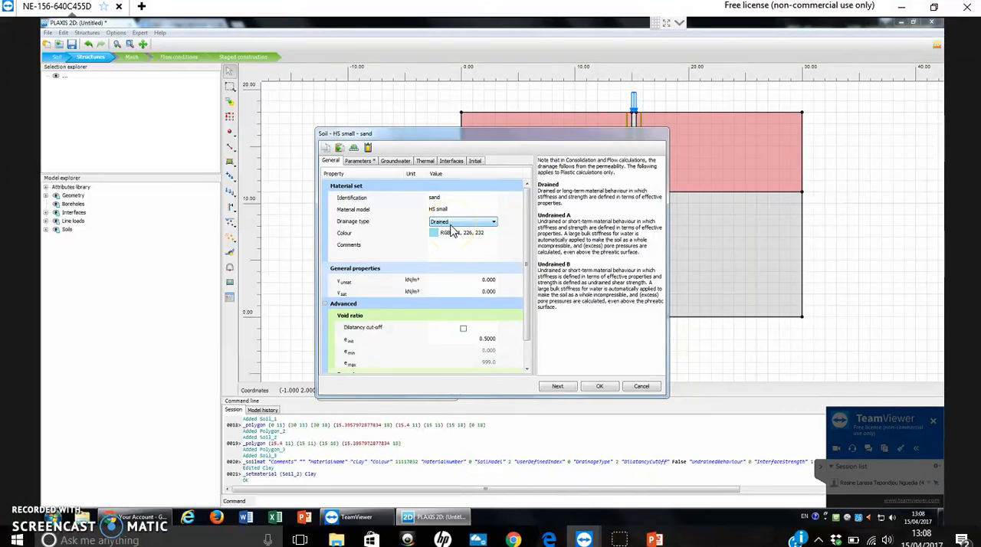
left_click(462, 224)
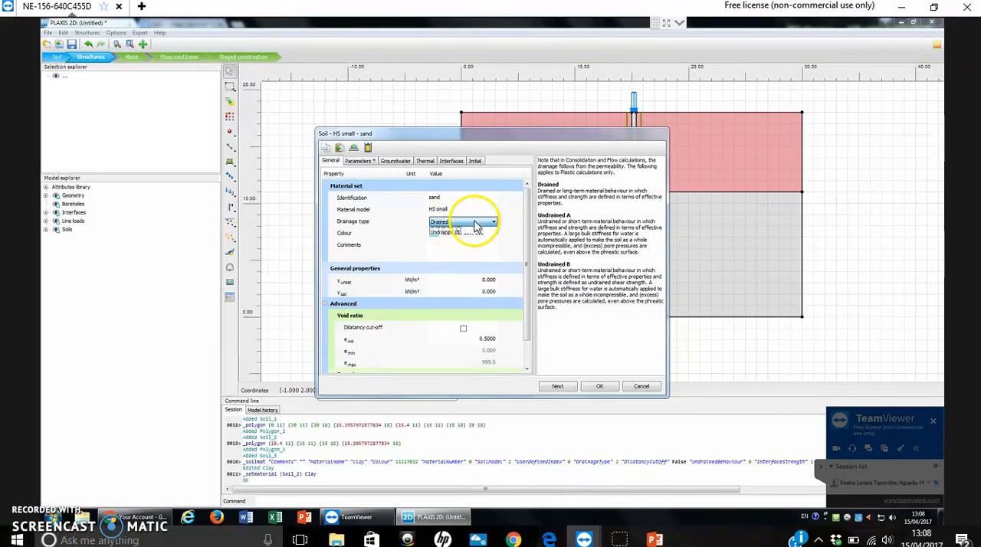
left_click(456, 225)
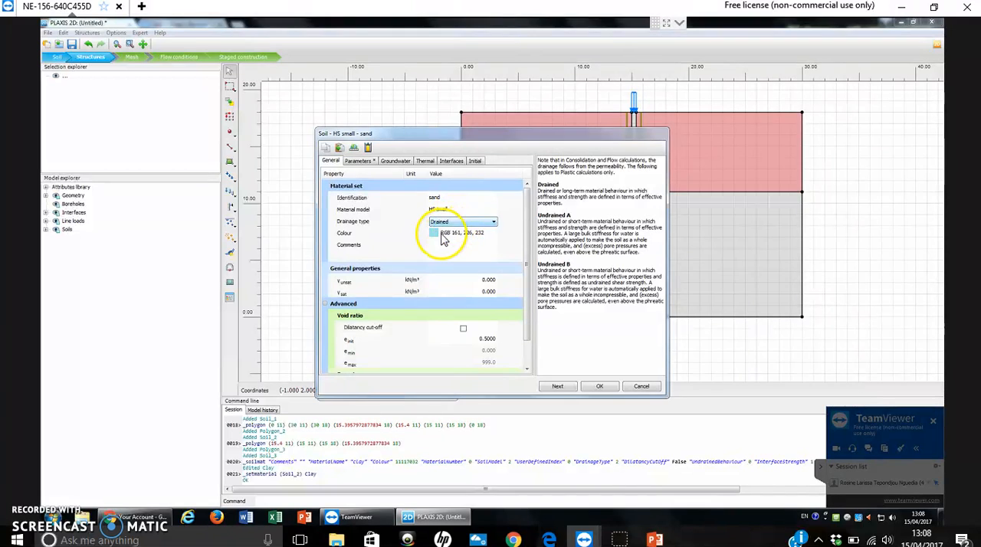
left_click(450, 225)
left_click(442, 232)
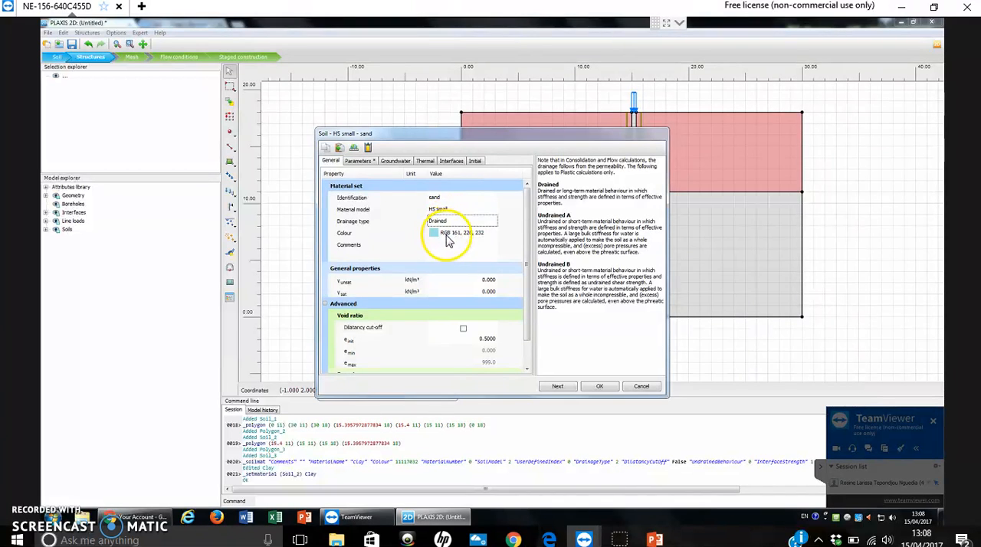
left_click(464, 224)
left_click(493, 225)
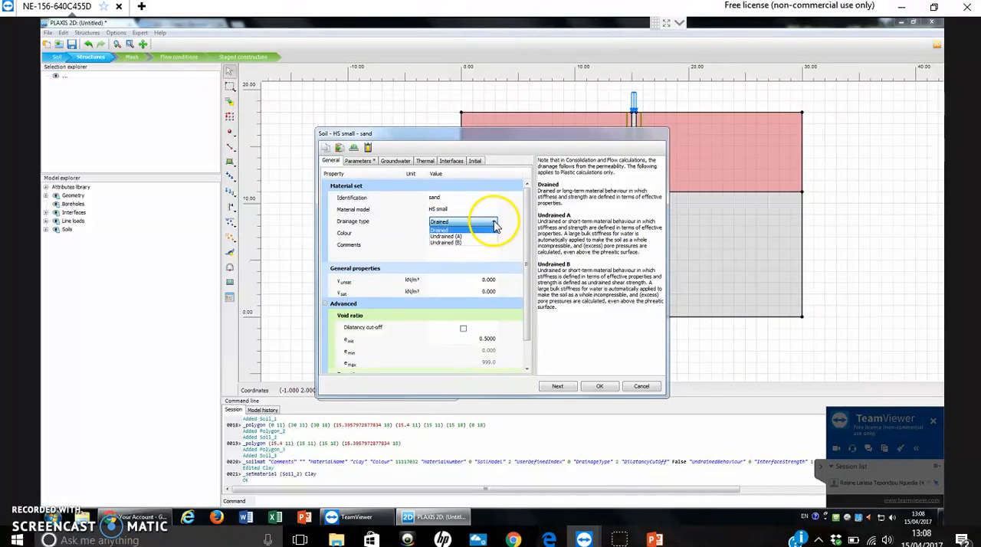
left_click(460, 233)
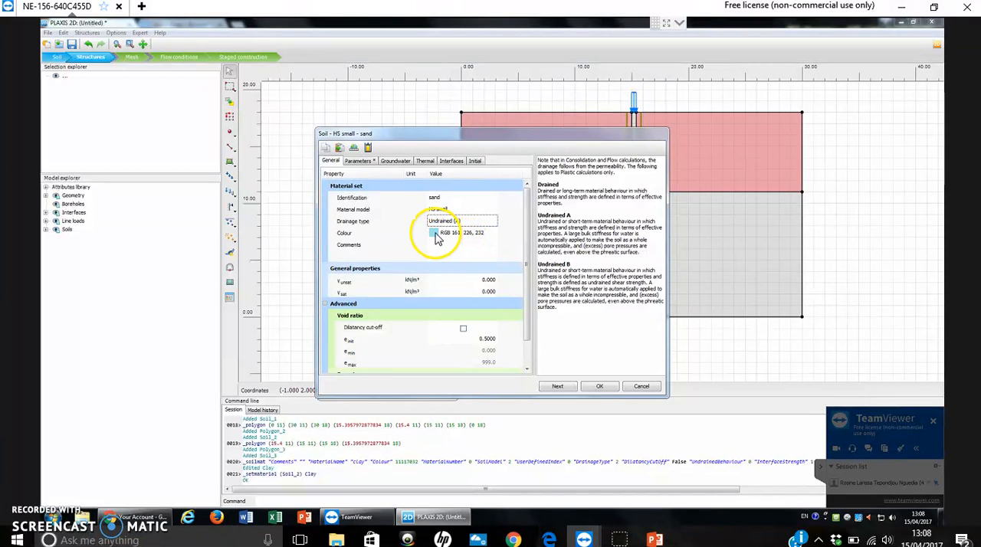
Change the sand material's colour to light blue, RGB 161, 189, 232.
left_click(437, 238)
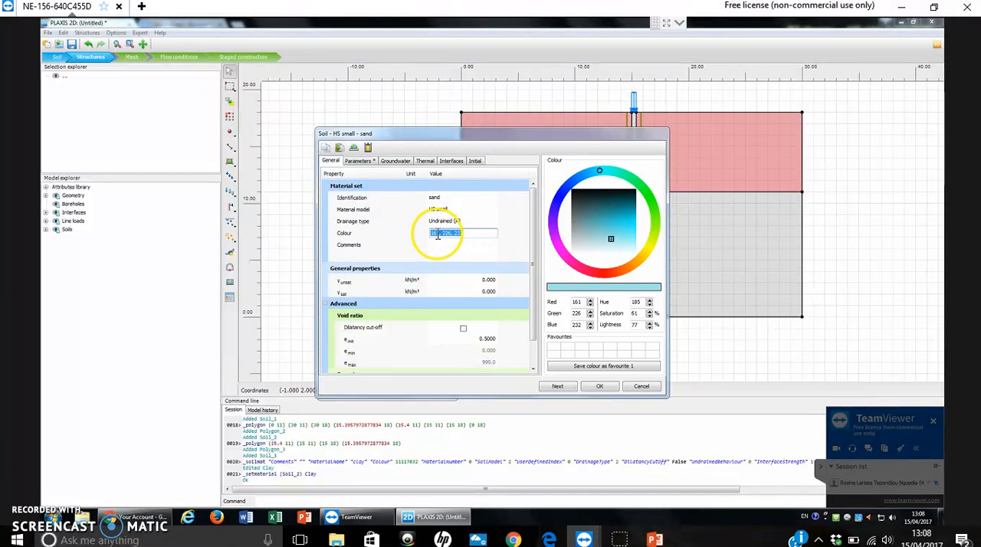
left_click(573, 186)
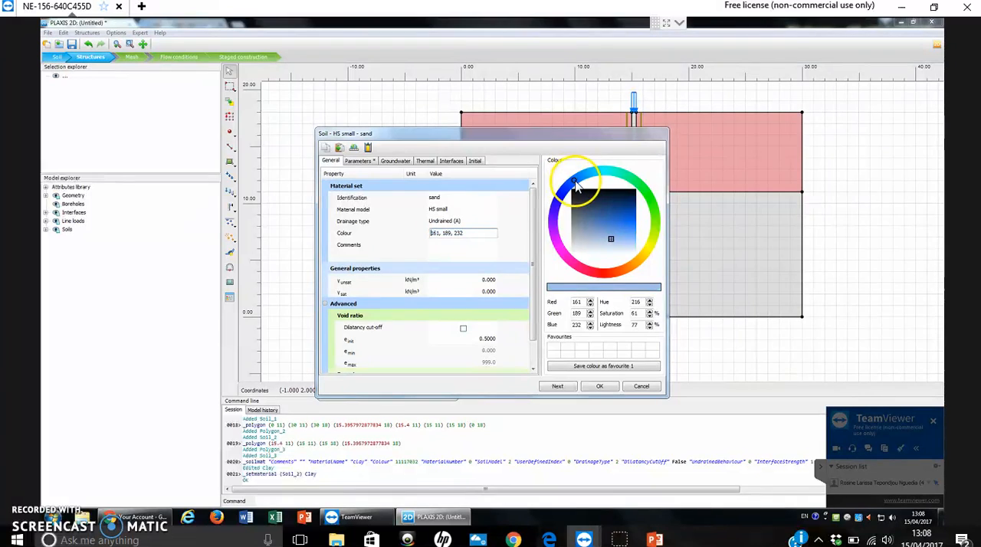
left_click(466, 253)
Set the sand's unsaturated unit weight to 17 kN/m³ and its saturated unit weight to 20 kN/m³.
left_click(492, 283)
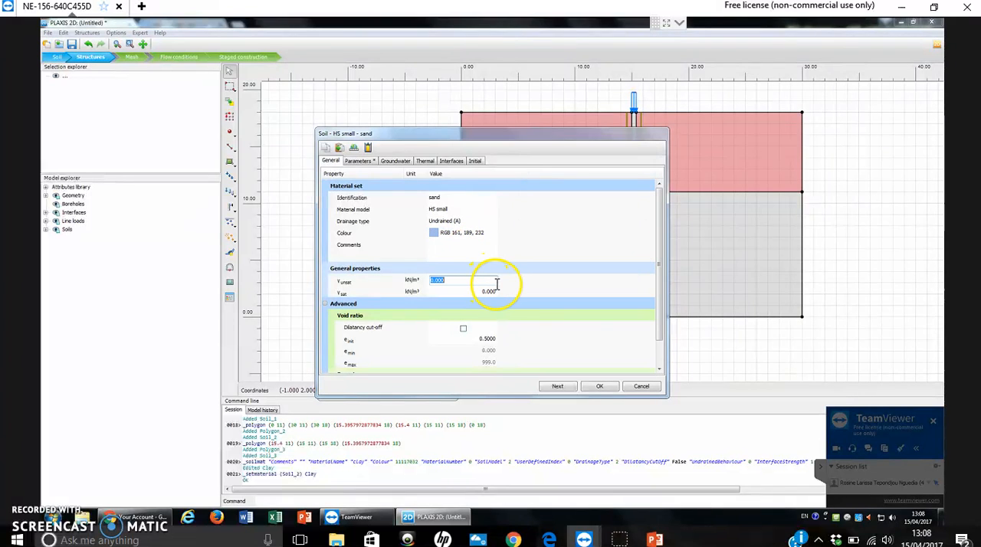
key("Tab")
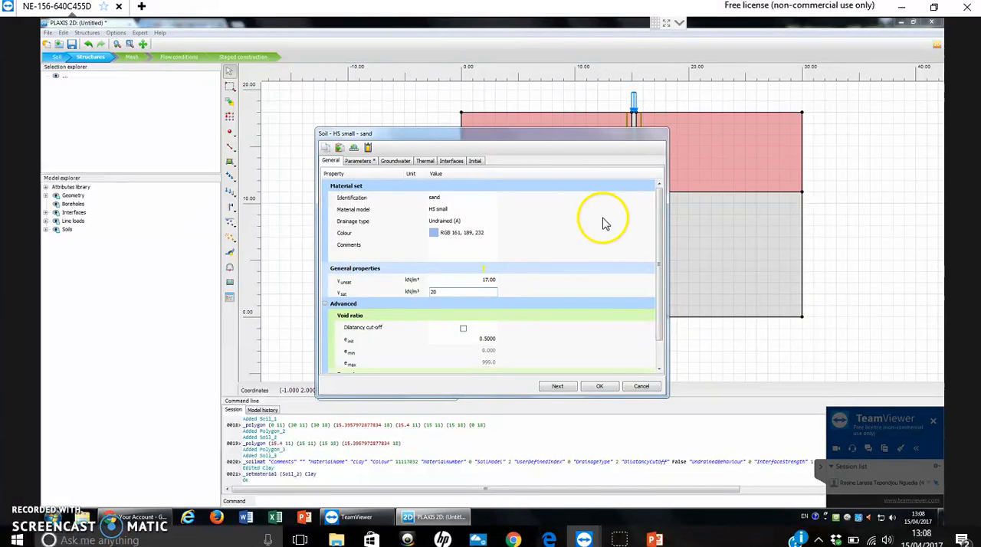
key("Return")
left_click(305, 188)
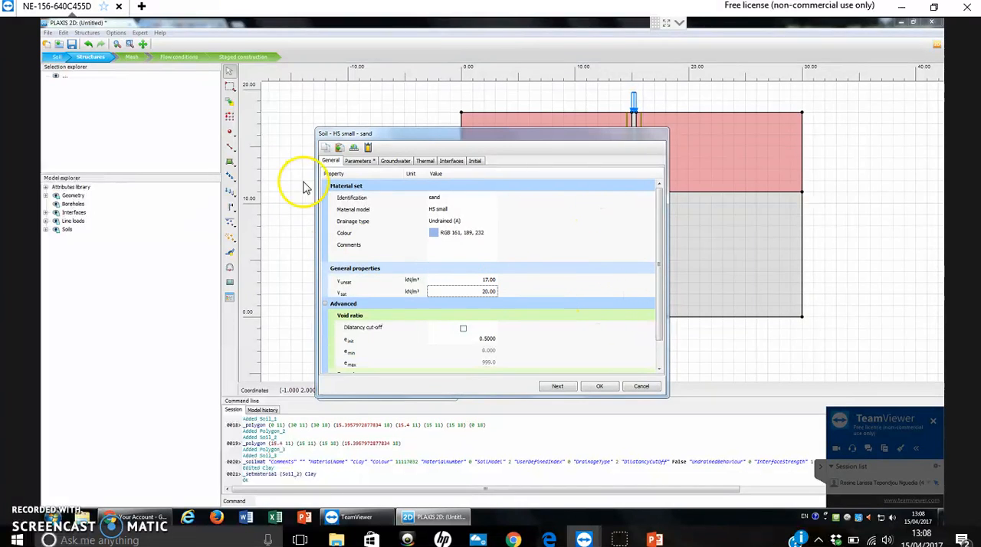
Set the sand's stiffness moduli E50ref and Eoedref to 5.0E4 kN/m² and Eurref to 1.5E5 kN/m².
left_click(358, 160)
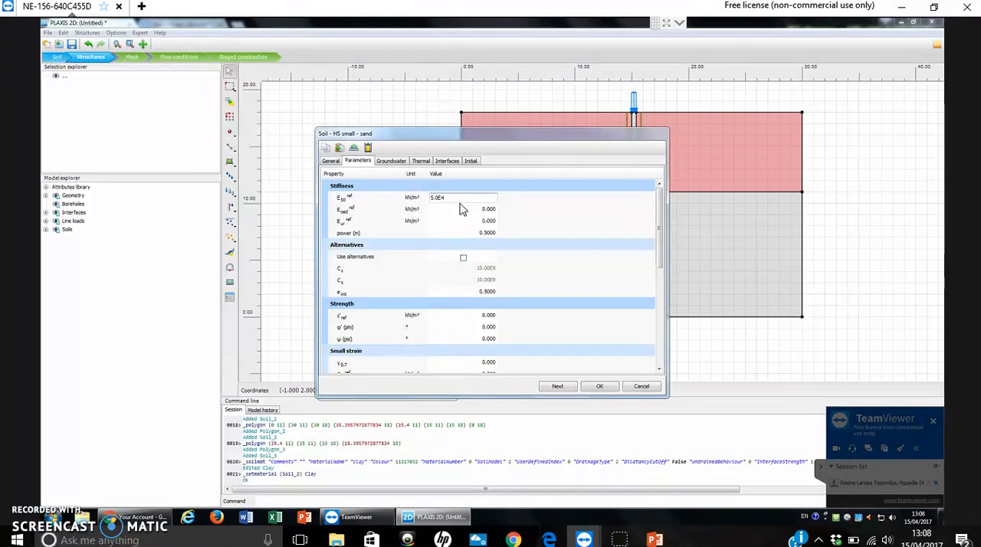
key("Tab")
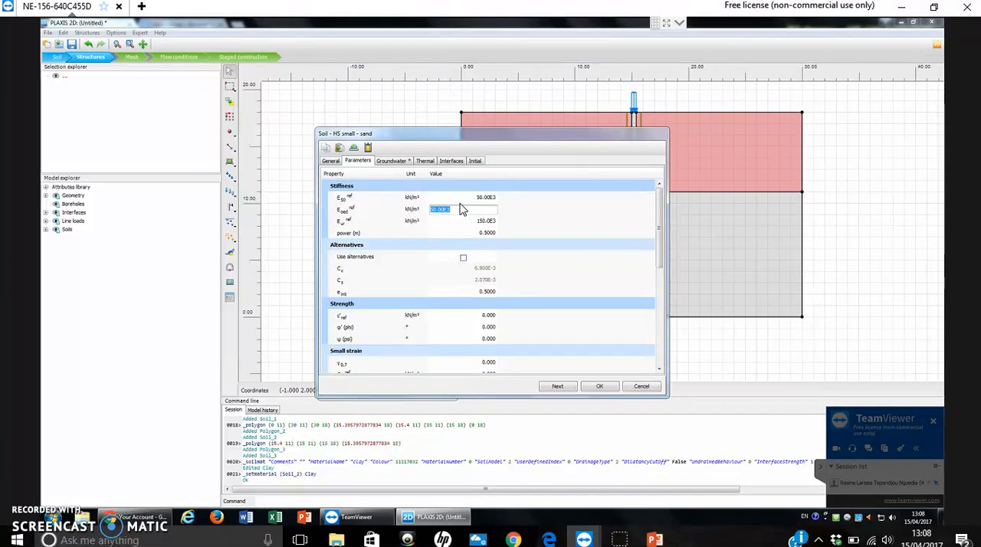
type("5.")
key("Tab")
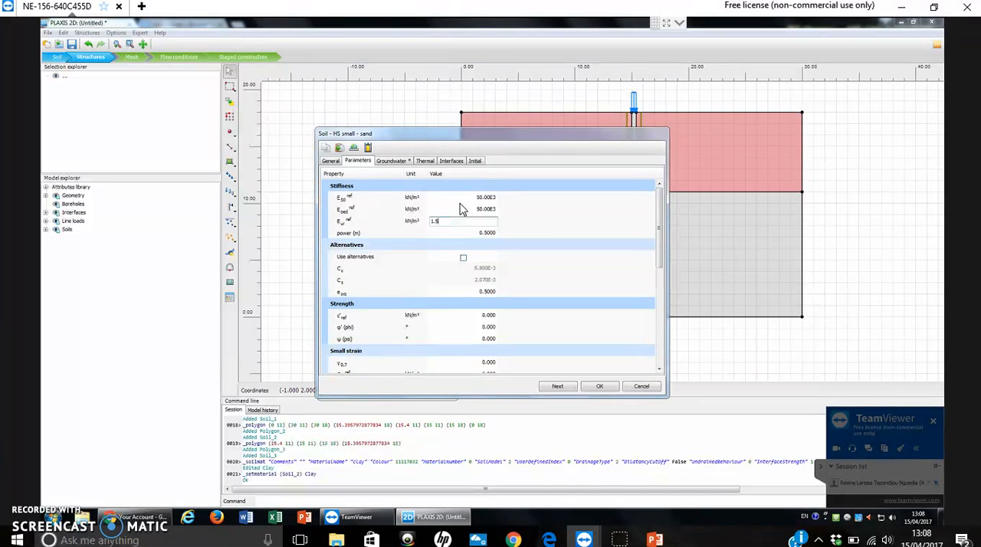
type("1.5E5")
key("Tab")
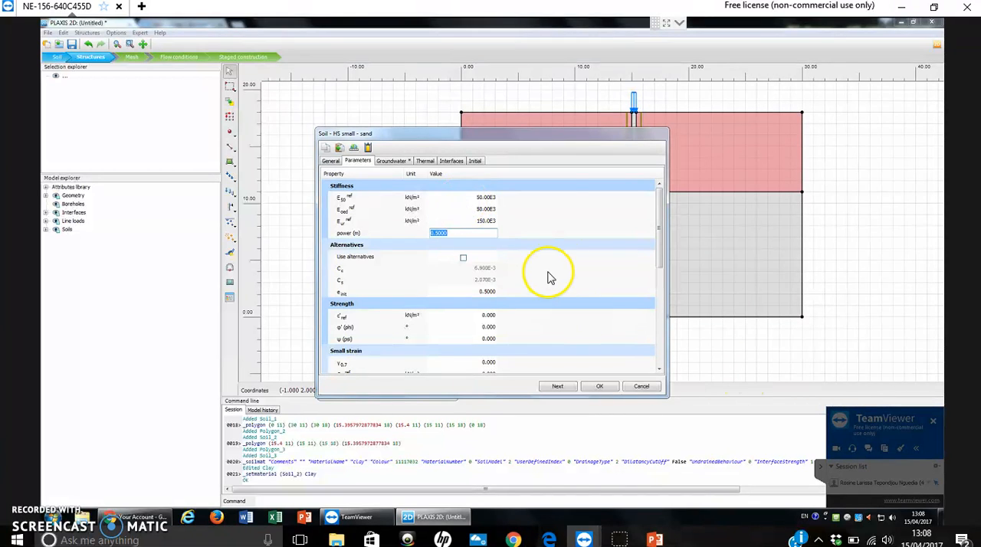
key("Tab")
key("space")
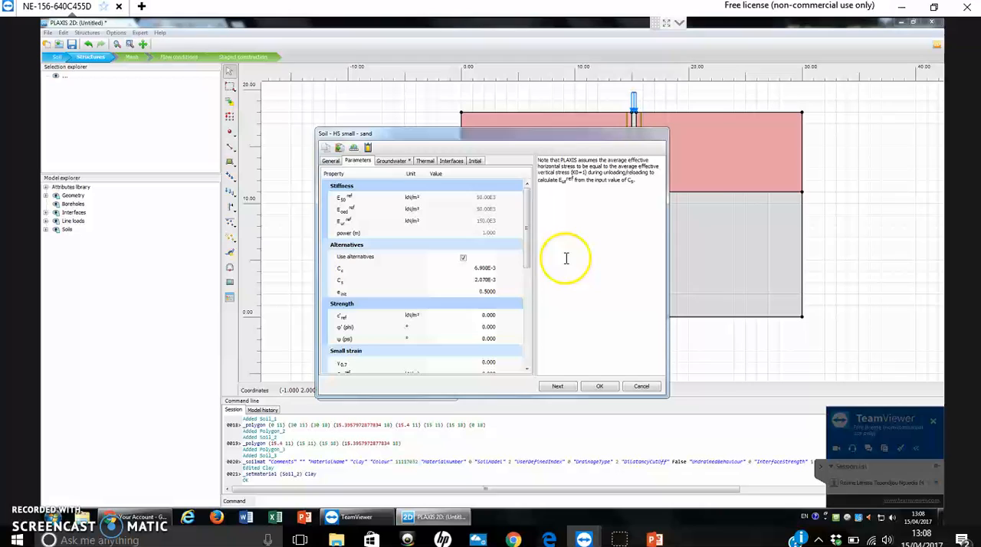
left_click(493, 239)
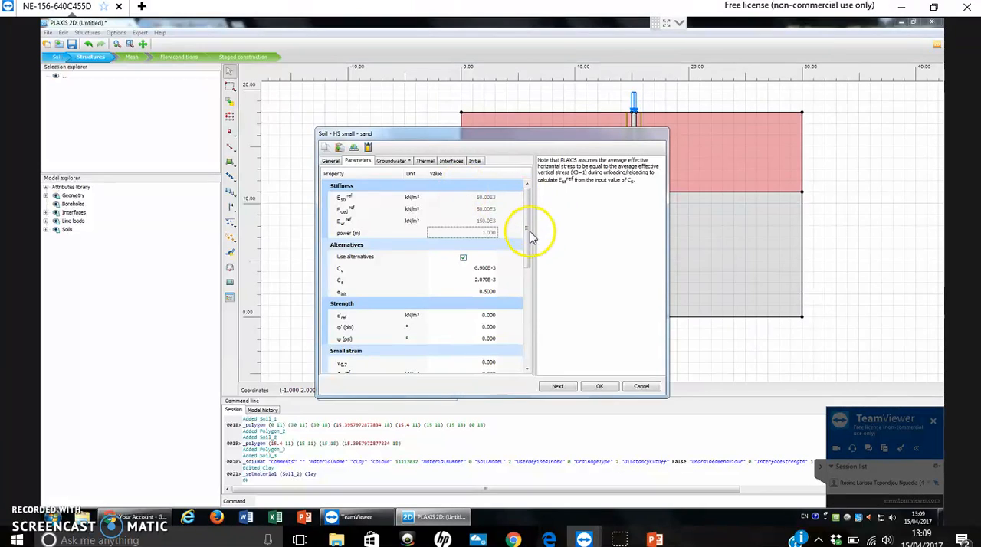
left_click(463, 257)
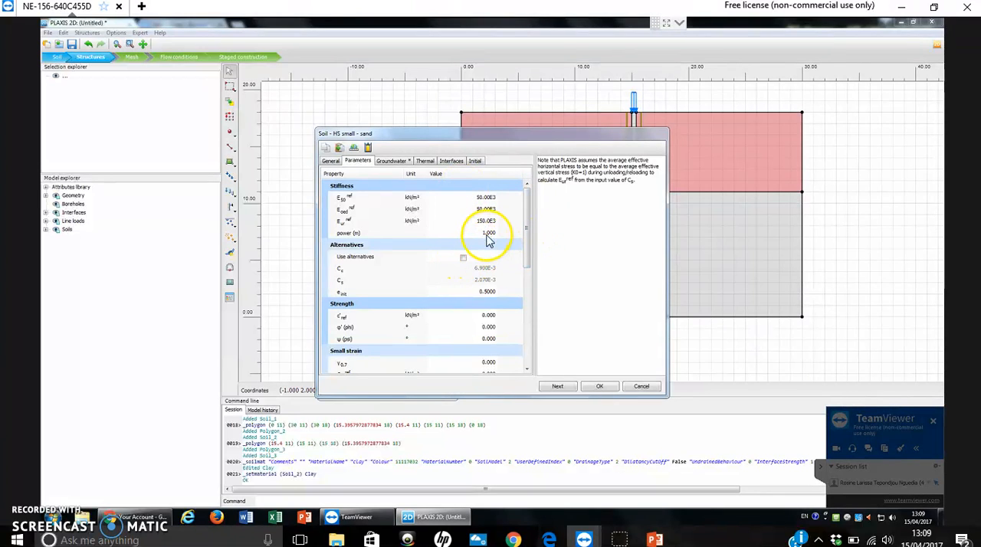
Set the sand's stiffness power (m) to 0.5 and its friction angle φ' to 31°.
left_click(489, 234)
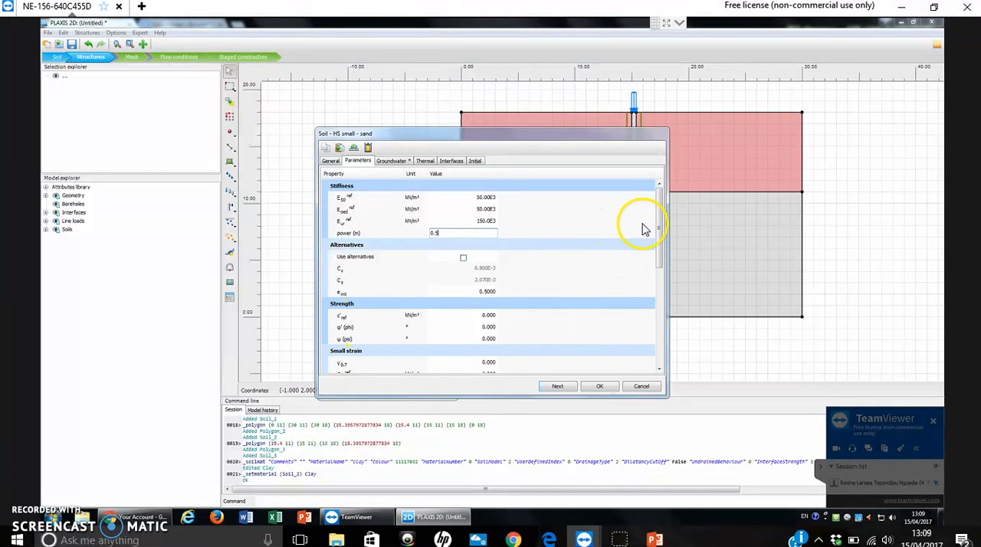
left_click_drag(660, 211, 660, 255)
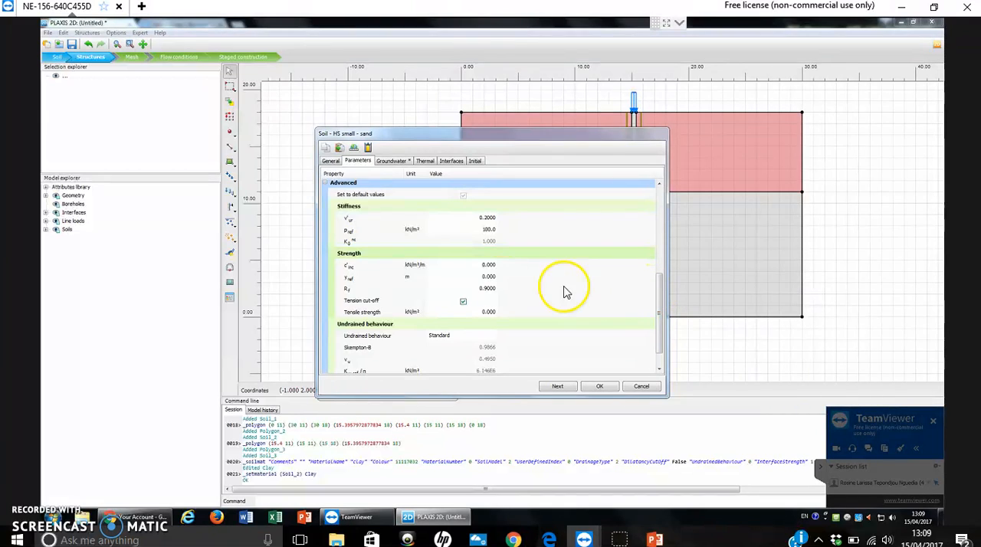
left_click(488, 218)
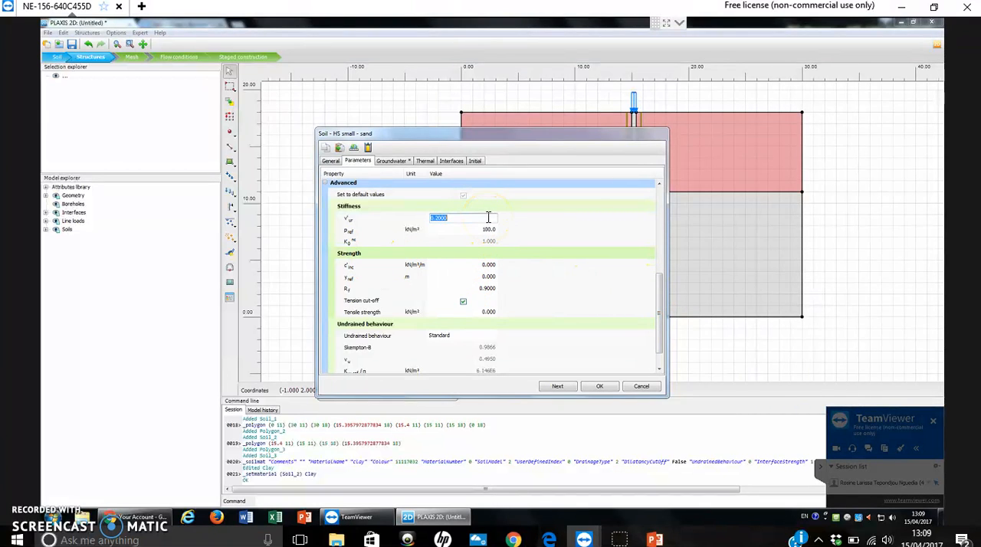
left_click_drag(663, 345, 624, 296)
left_click(484, 204)
type("31")
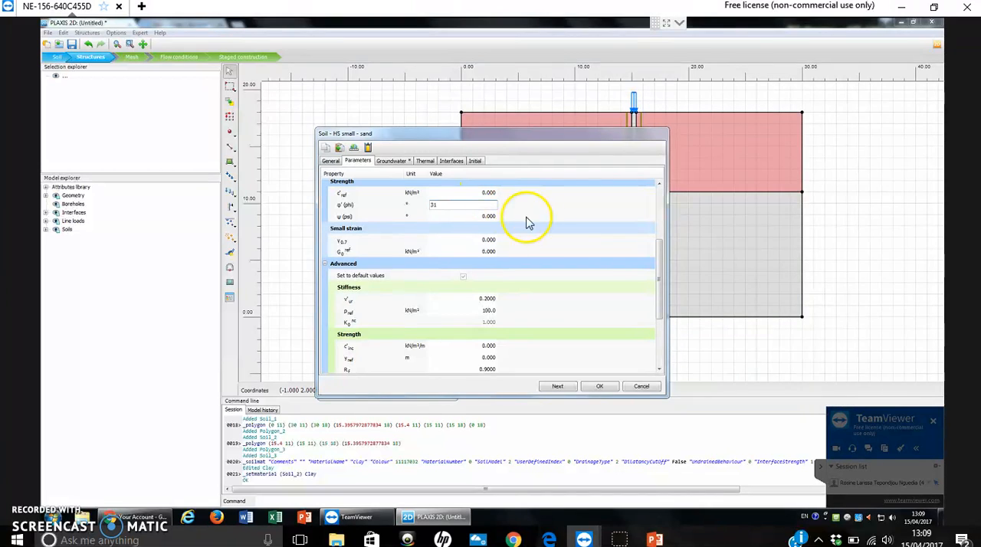
Set the sand's small-strain parameters: γ0.7 to 1.0E-4 and G0ref to 1.2E5 kN/m².
left_click_drag(661, 269, 668, 317)
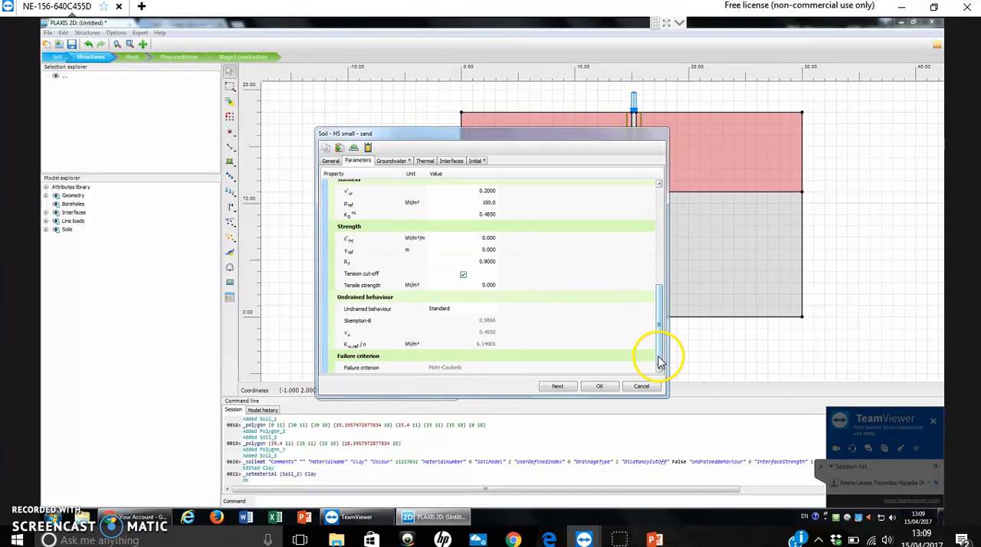
scroll(653, 335, "up", 5)
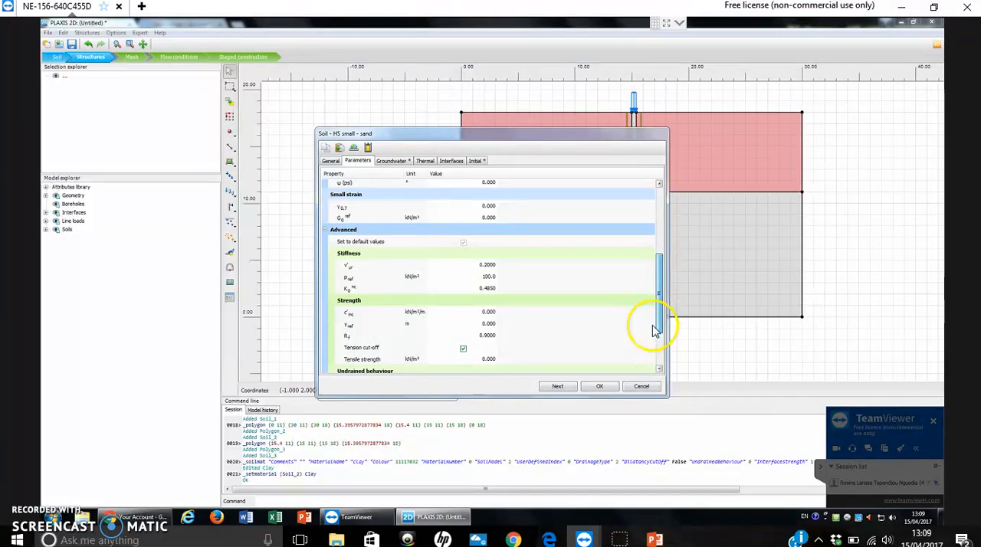
left_click(490, 206)
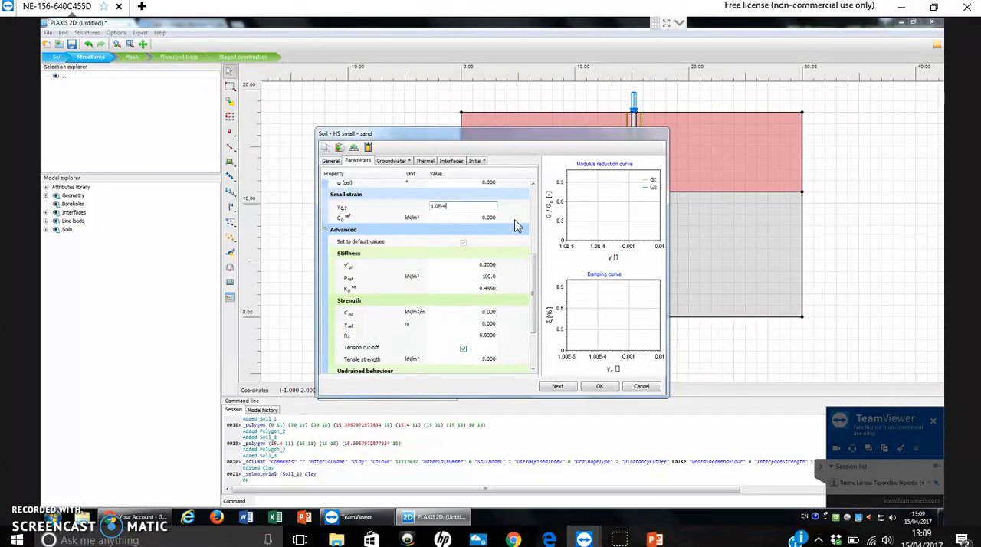
key("Tab")
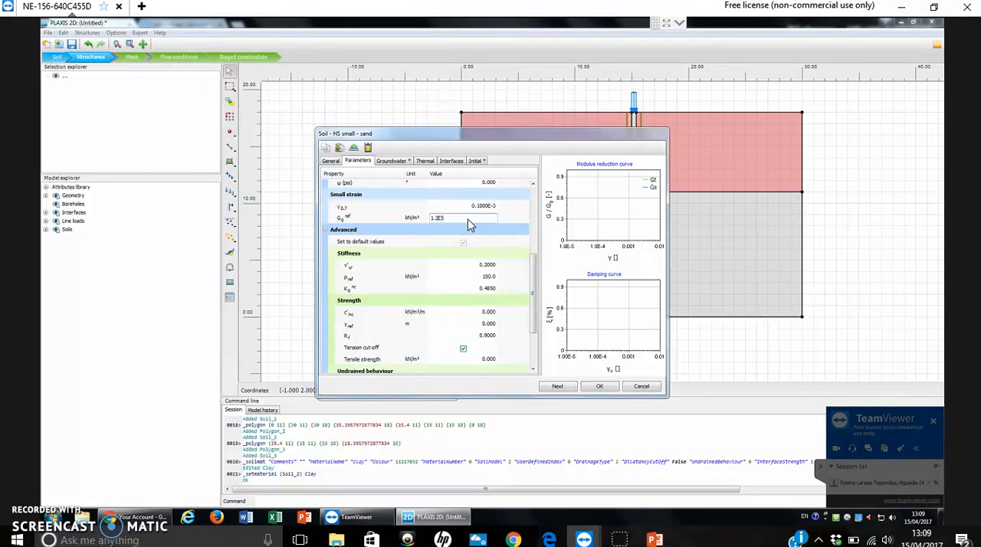
key("Tab")
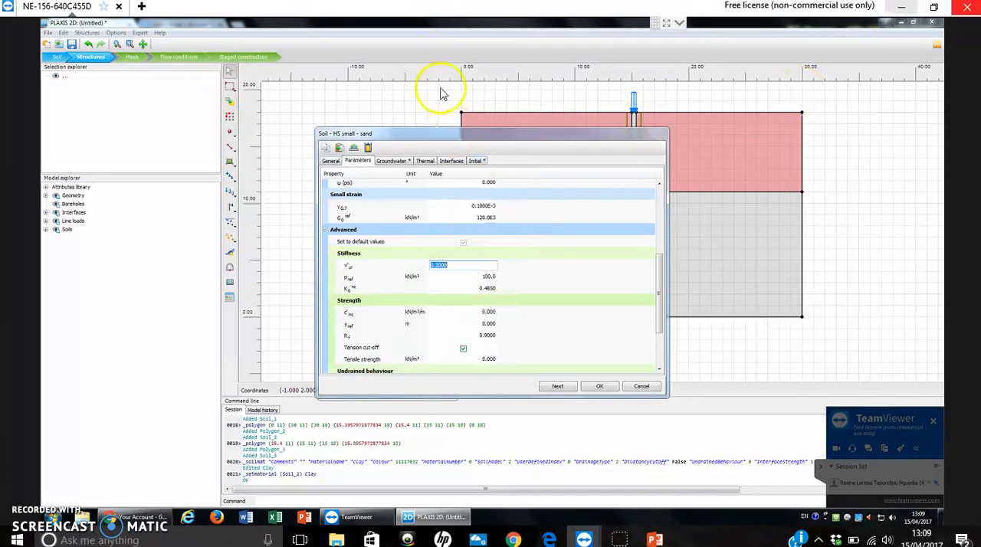
left_click(479, 217)
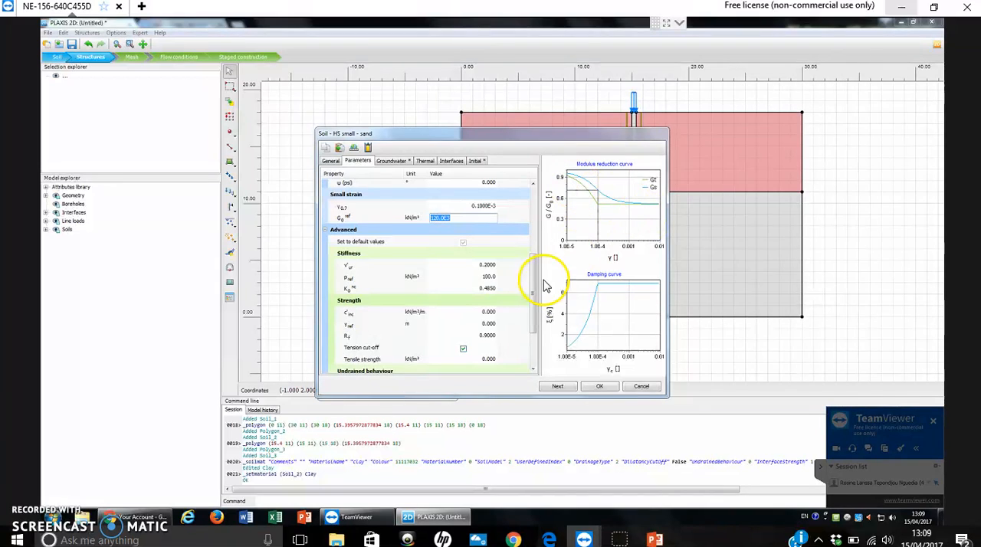
Set the sand's groundwater flow parameters to default values and assign the saved sand set to the lower soil layer.
left_click(451, 161)
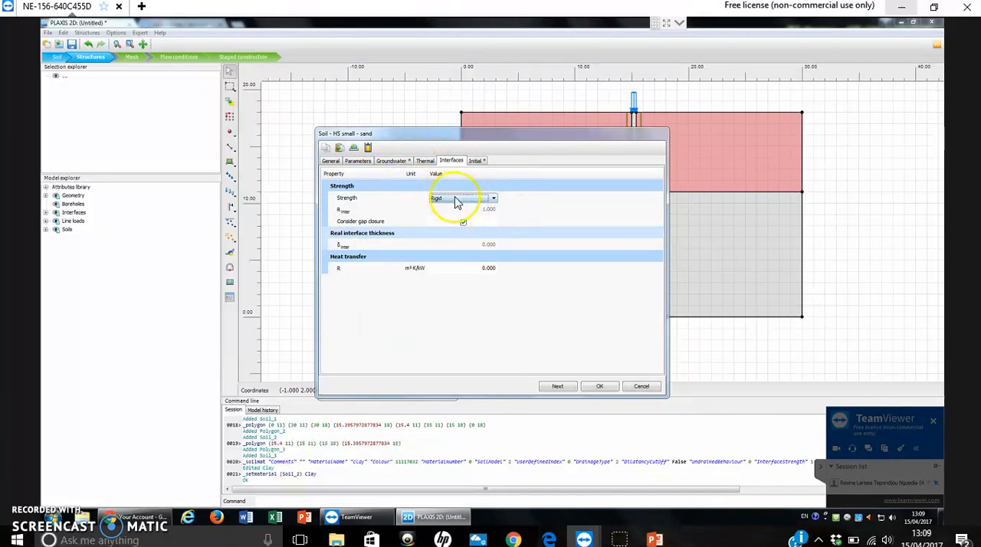
left_click(476, 162)
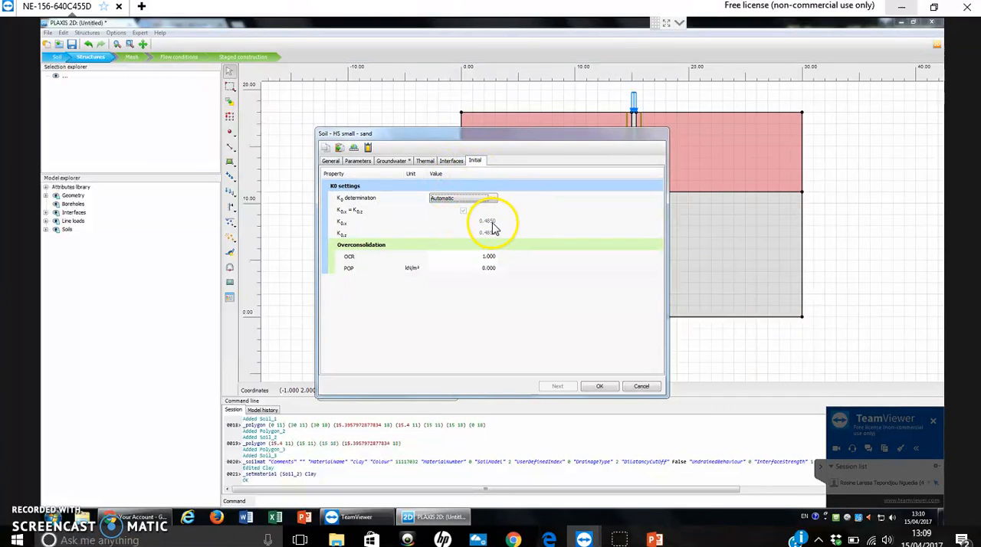
left_click(392, 160)
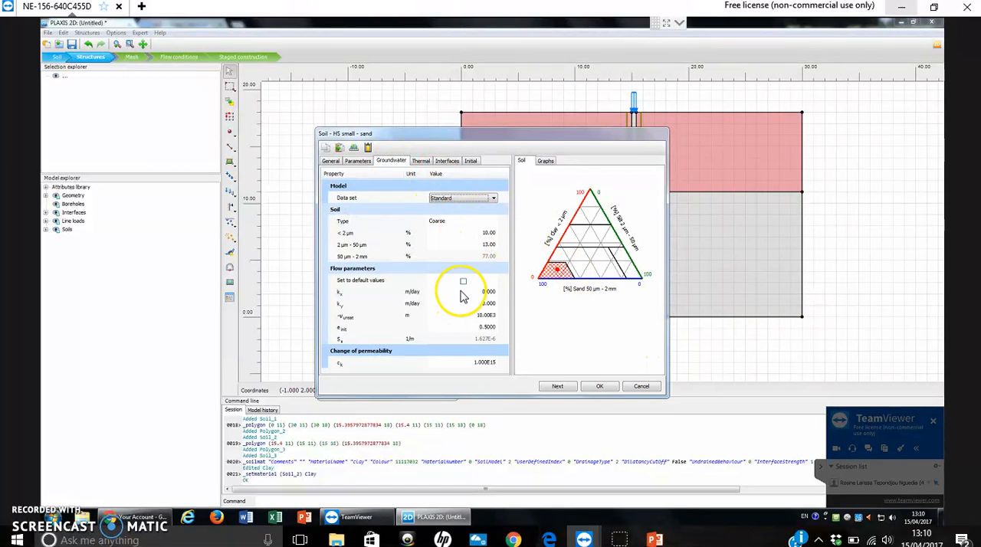
left_click(600, 387)
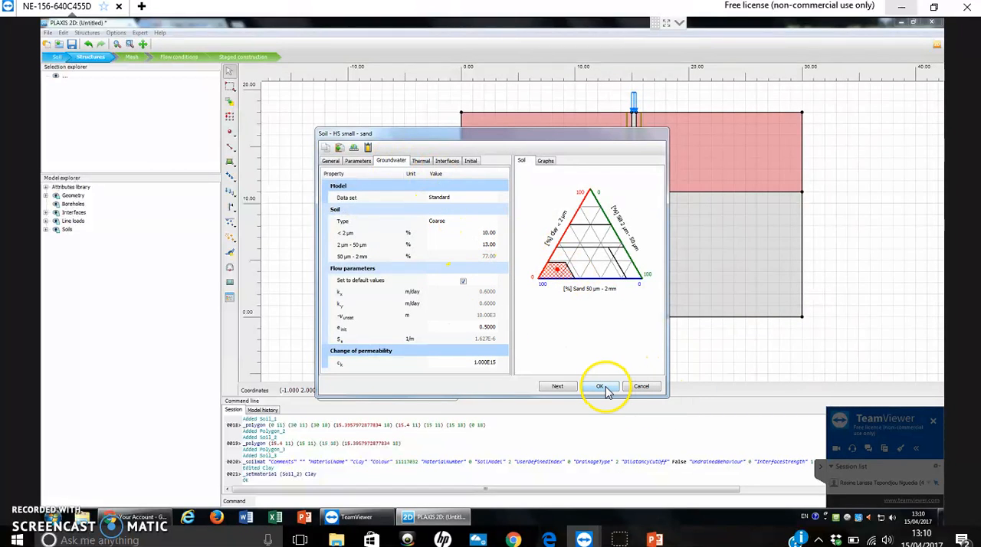
left_click_drag(349, 225, 590, 253)
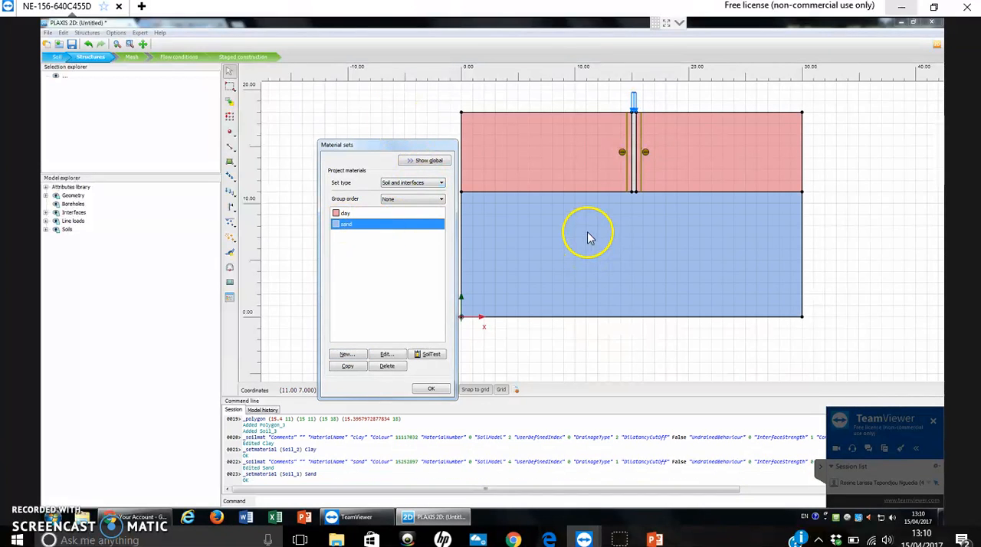
Create a new soil material set named Pile with the Linear elastic model and Non-porous drainage type.
left_click(349, 357)
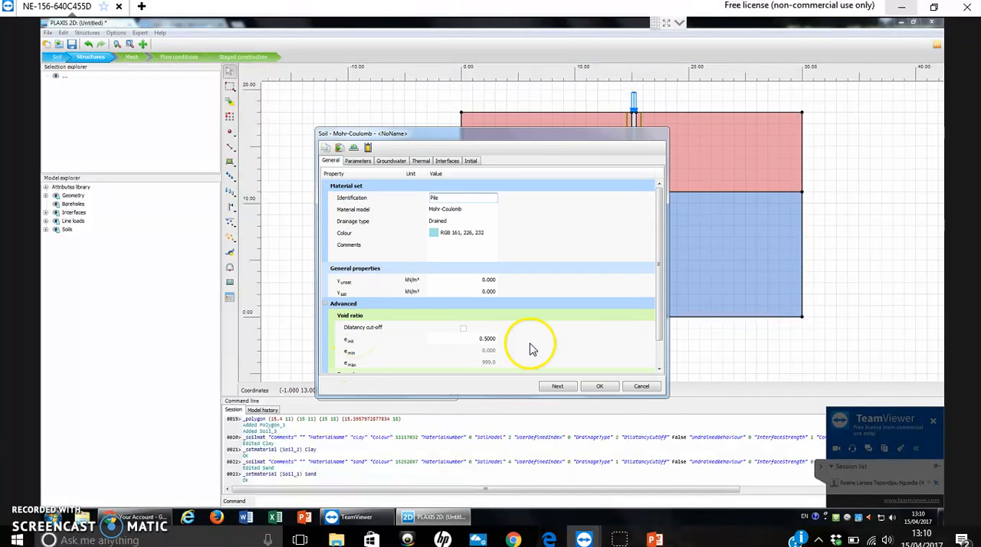
left_click(471, 209)
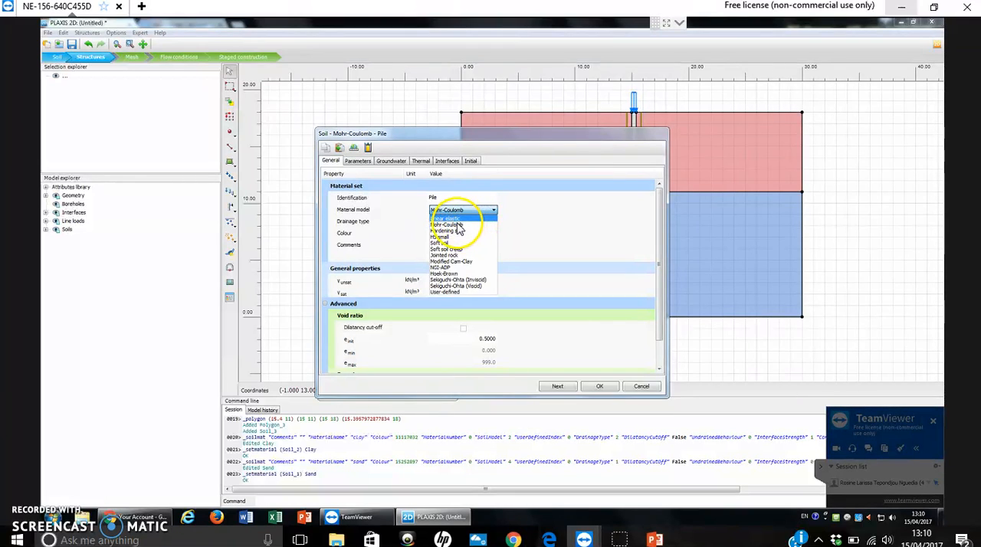
left_click(459, 217)
left_click(461, 222)
left_click(462, 223)
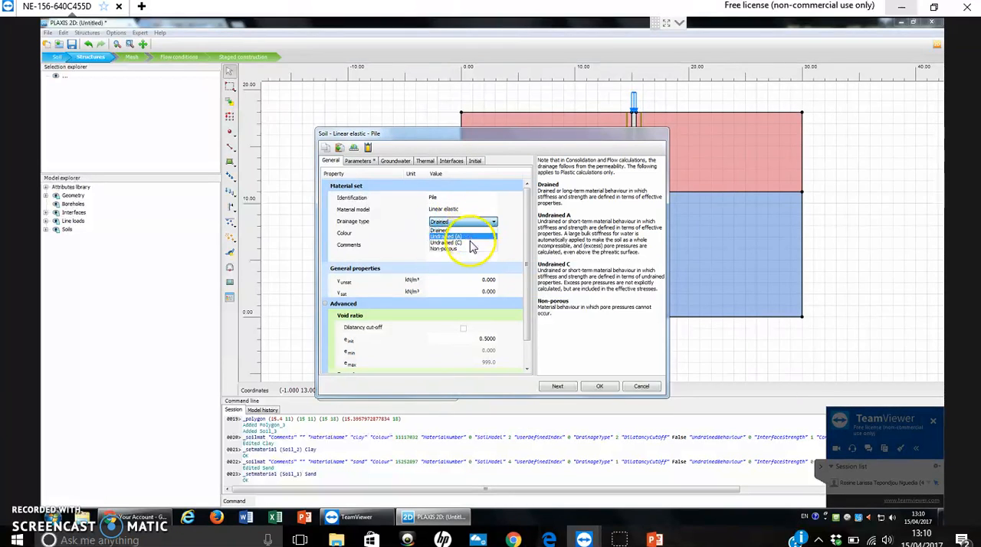
left_click(459, 249)
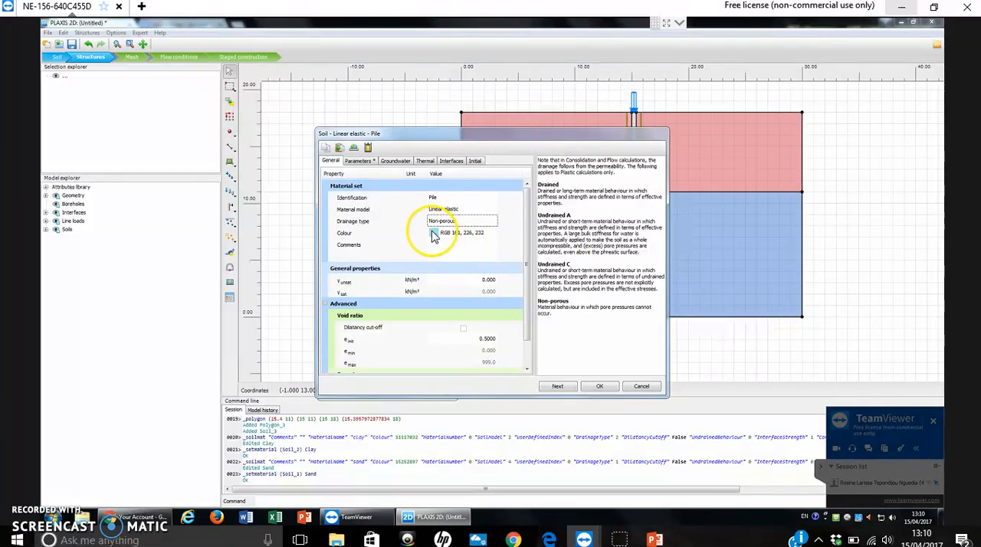
Change the Pile material's colour to light green, RGB 187, 232, 161, and set its unsaturated unit weight to 24 kN/m³.
left_click(431, 232)
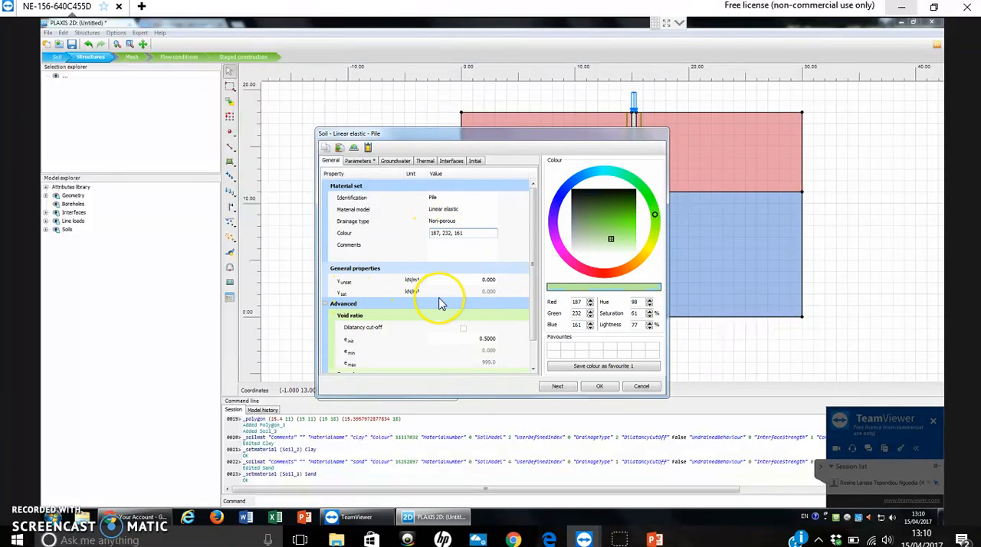
left_click(486, 280)
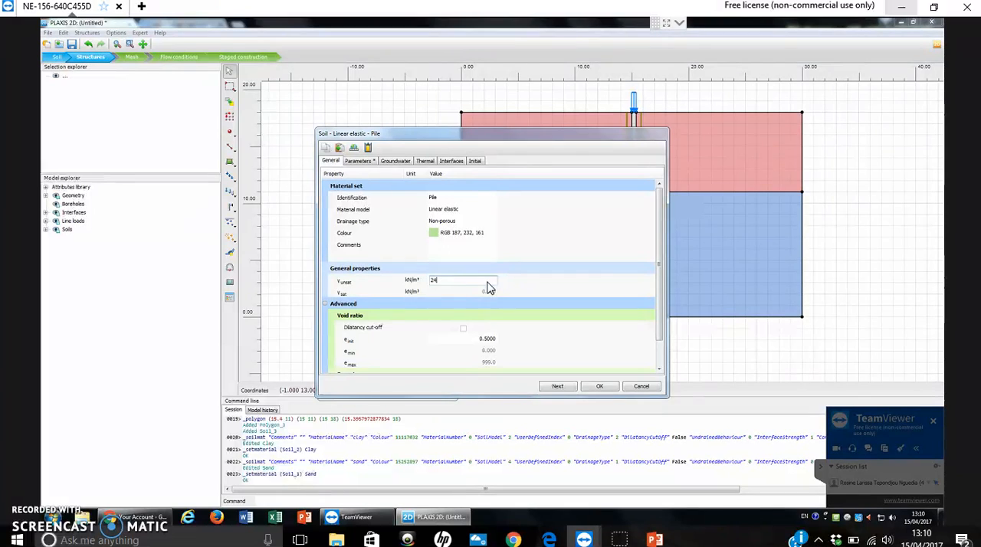
key("Return")
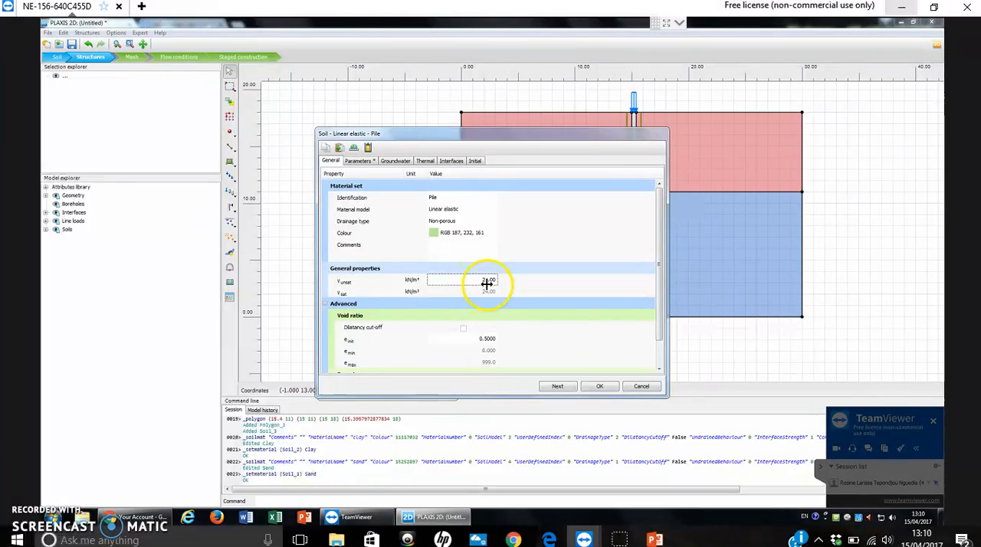
Set the Pile material's Young's modulus E to 3.0E7 kN/m² and Poisson's ratio to 0.1, and save the material set.
left_click(364, 164)
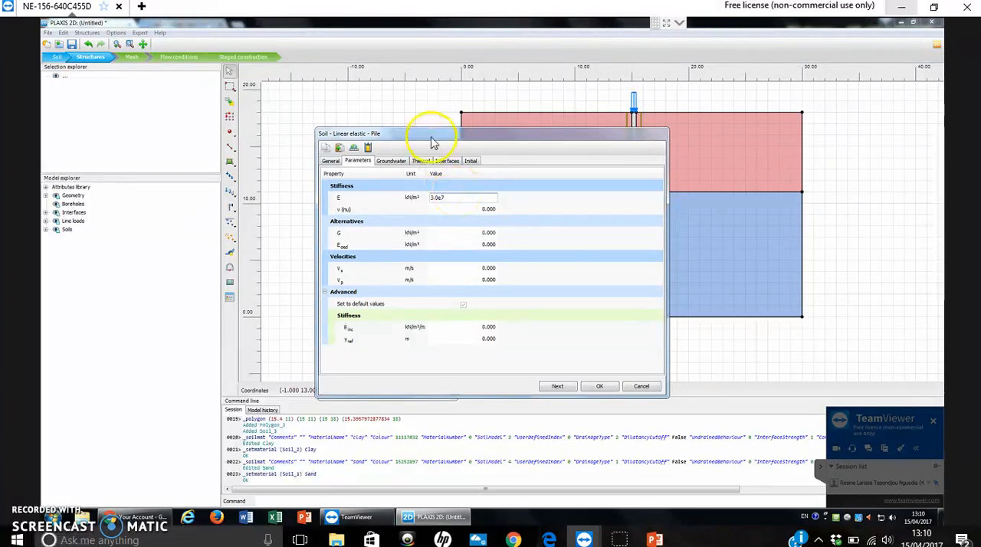
type("3.0e7")
key("Tab")
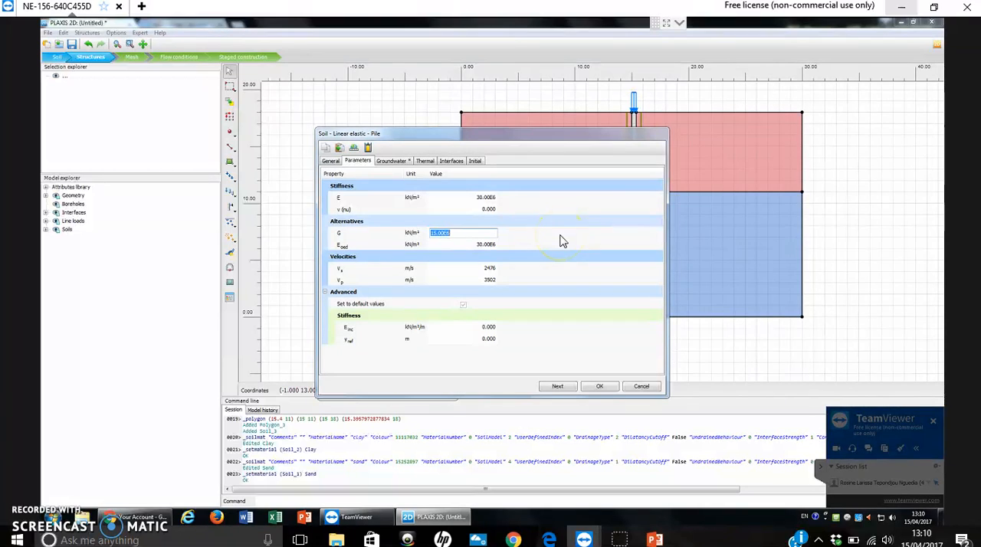
left_click(489, 211)
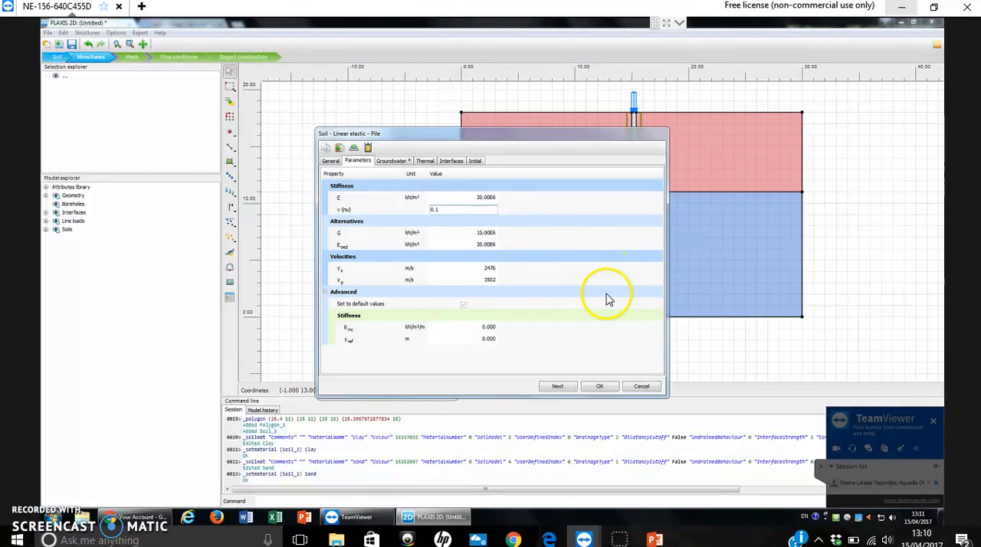
left_click(398, 163)
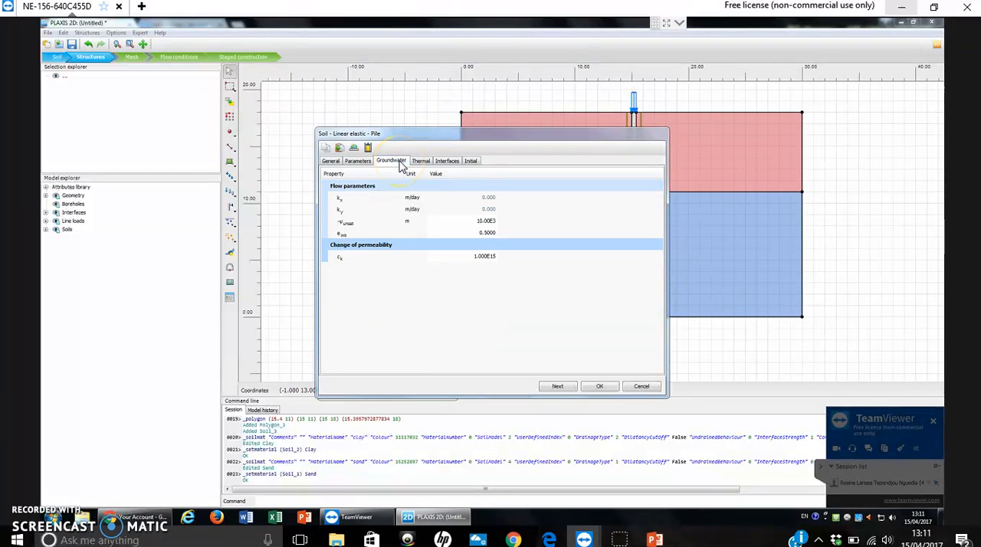
left_click(449, 164)
left_click(471, 165)
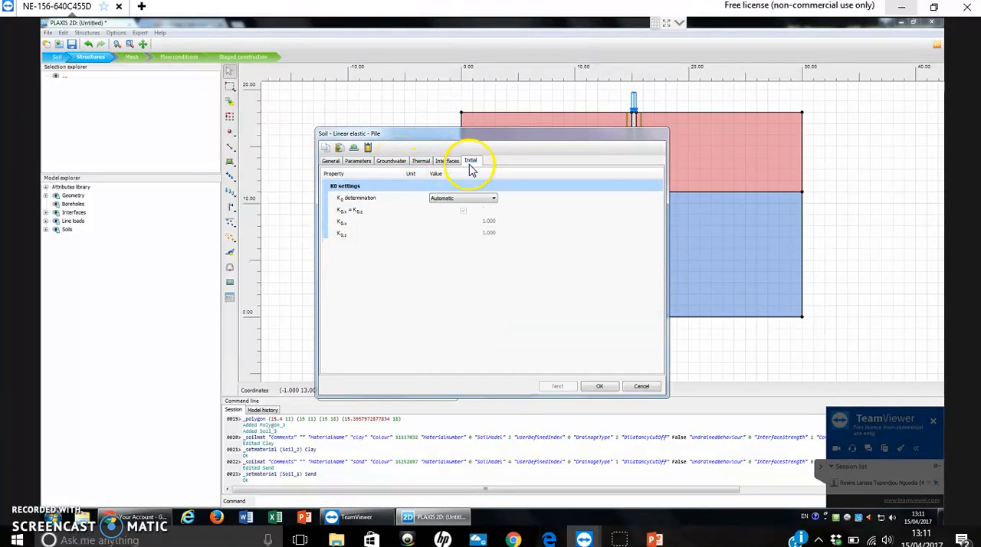
left_click(388, 162)
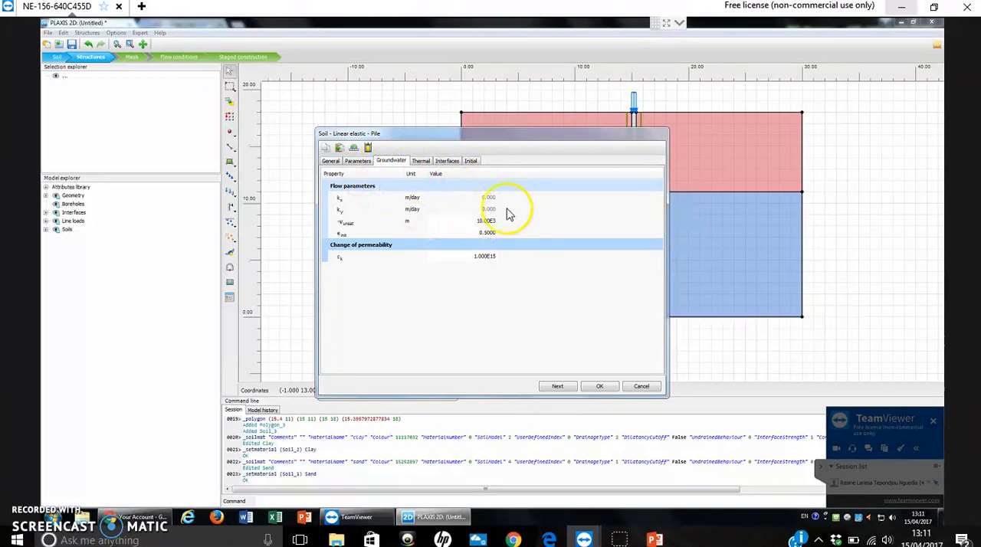
left_click(600, 389)
Assign the Pile material set to the narrow pile polygon in the clay layer and close the material sets window.
left_click(347, 224)
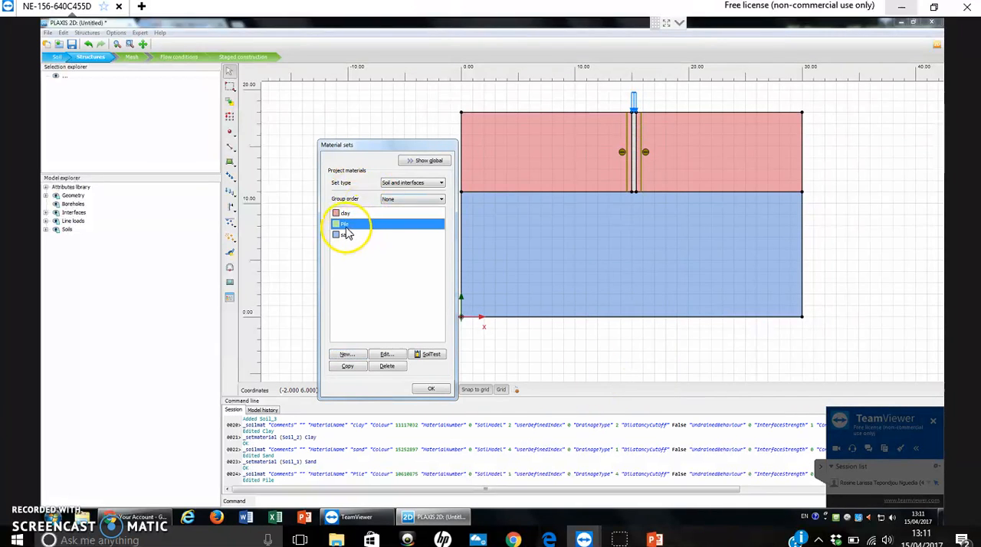
left_click(843, 142)
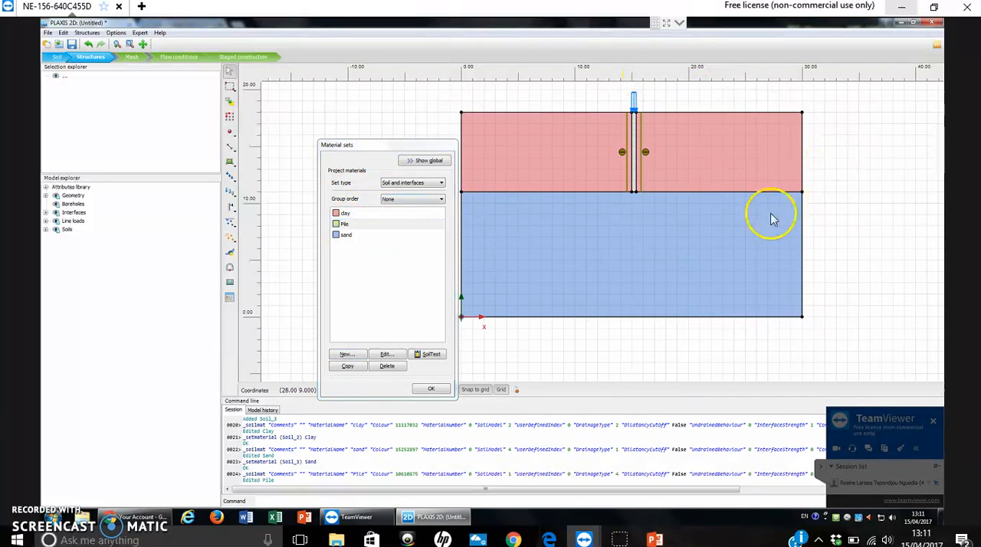
scroll(772, 220, "up", 5)
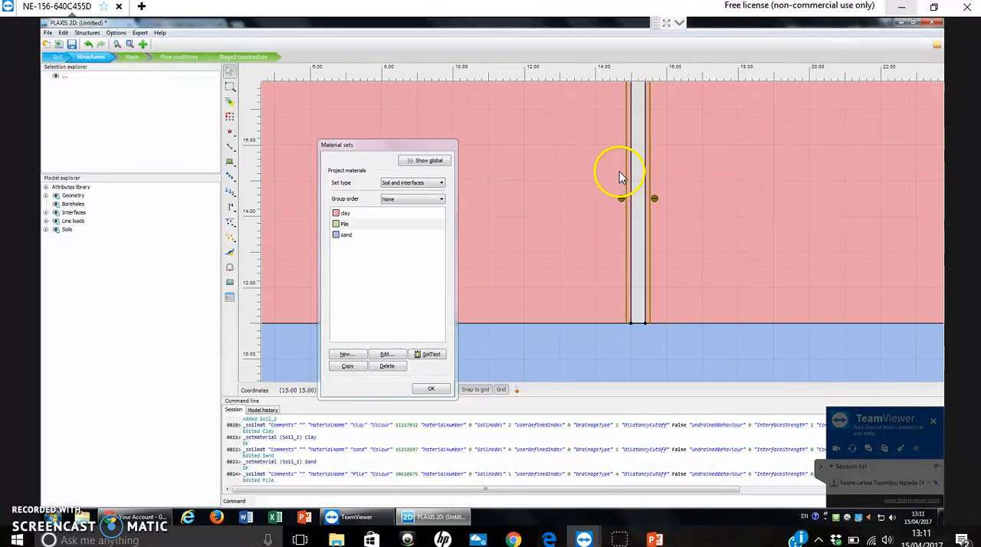
scroll(668, 190, "up", 3)
left_click_drag(349, 223, 603, 230)
left_click(431, 388)
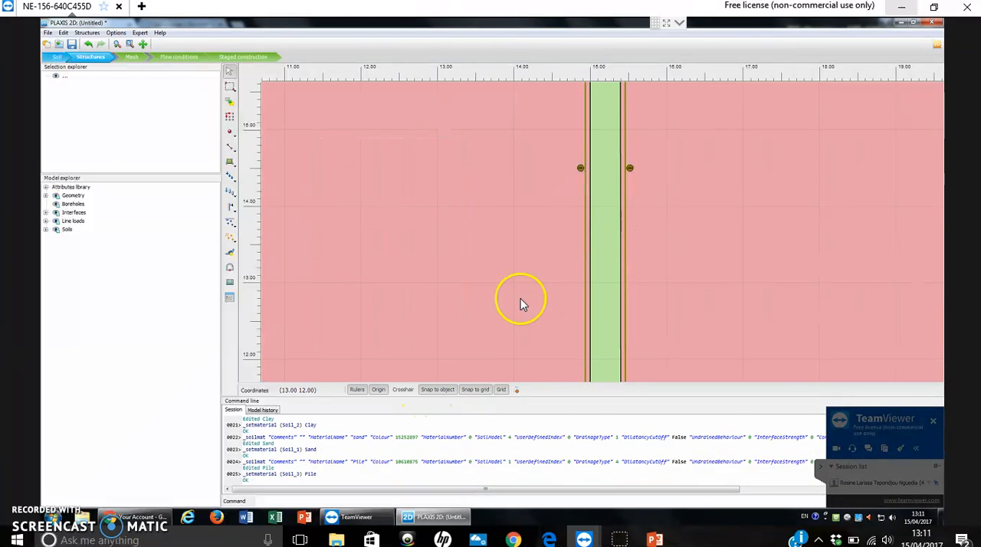
scroll(770, 207, "down", 6)
scroll(770, 216, "down", 3)
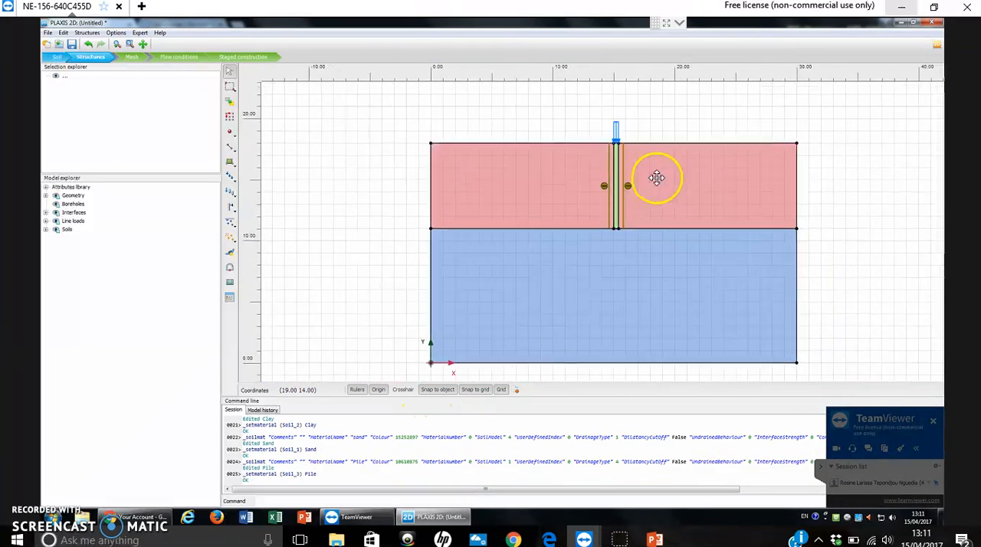